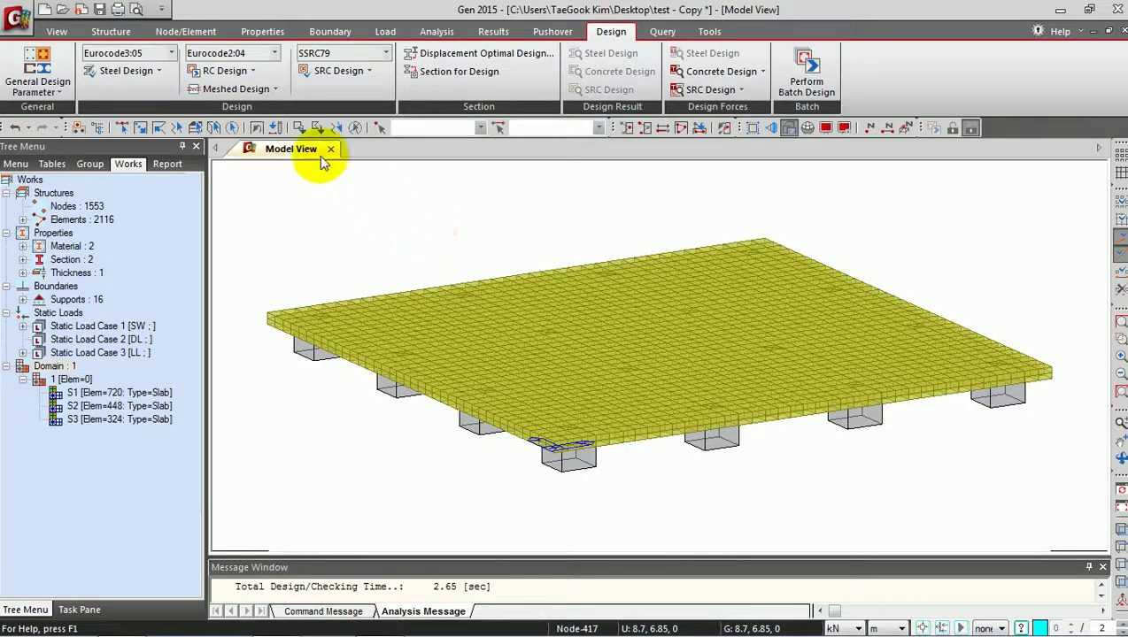
Step: Set the concrete design code's National Annex to Singapore under Eurocode2:04
{"action": "left_click", "coordinate": [233, 70]}
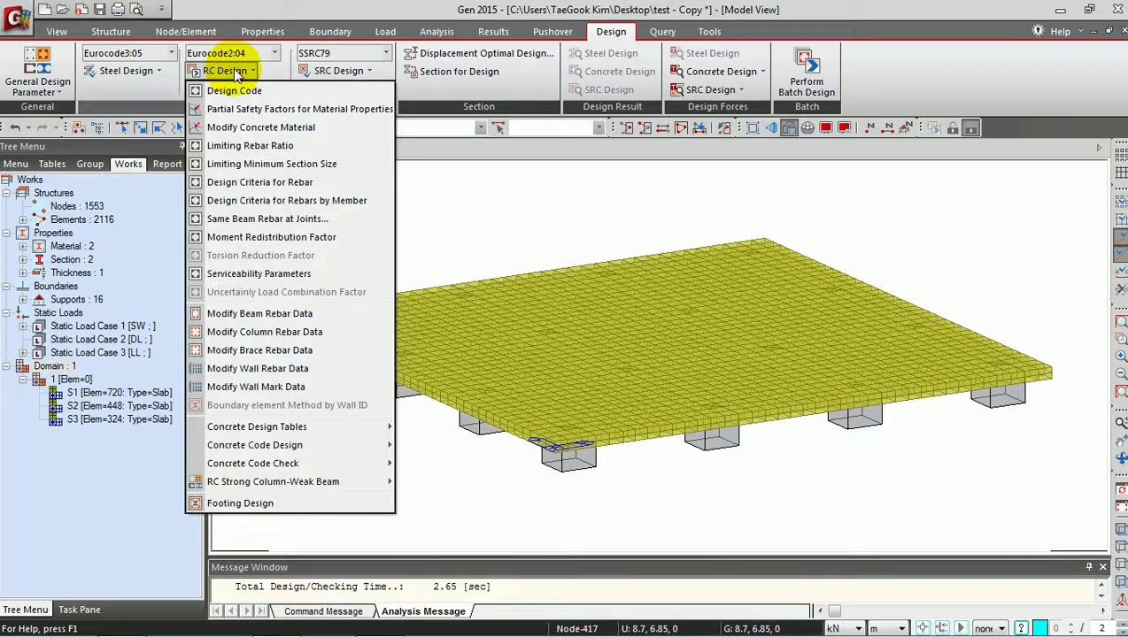
{"action": "left_click", "coordinate": [234, 92]}
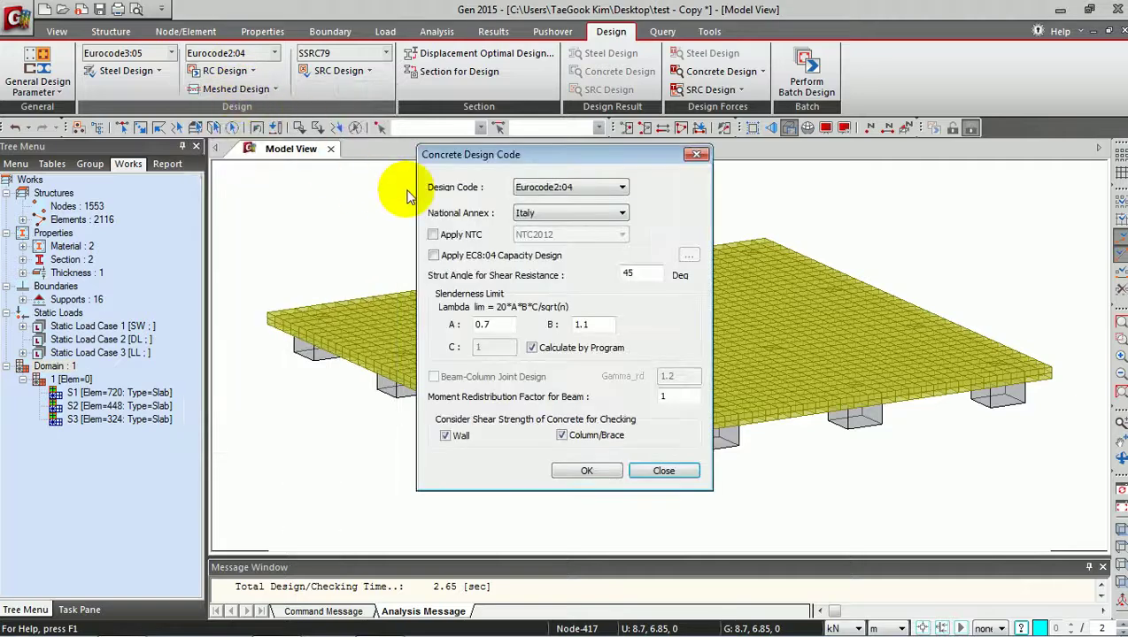
{"action": "left_click", "coordinate": [576, 213]}
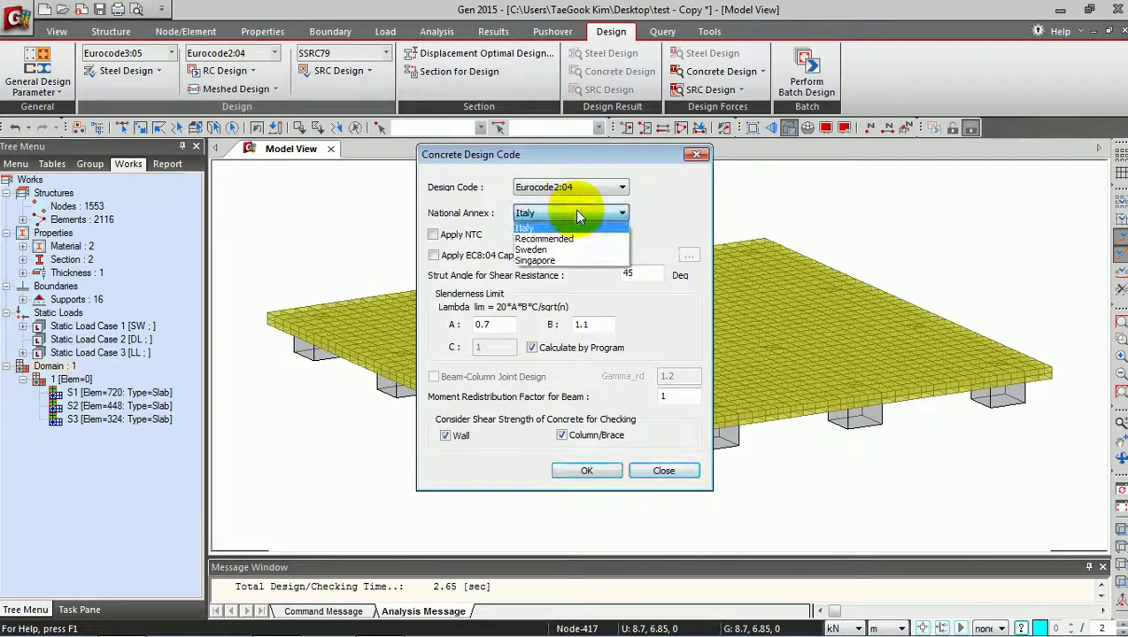
{"action": "left_click", "coordinate": [562, 262]}
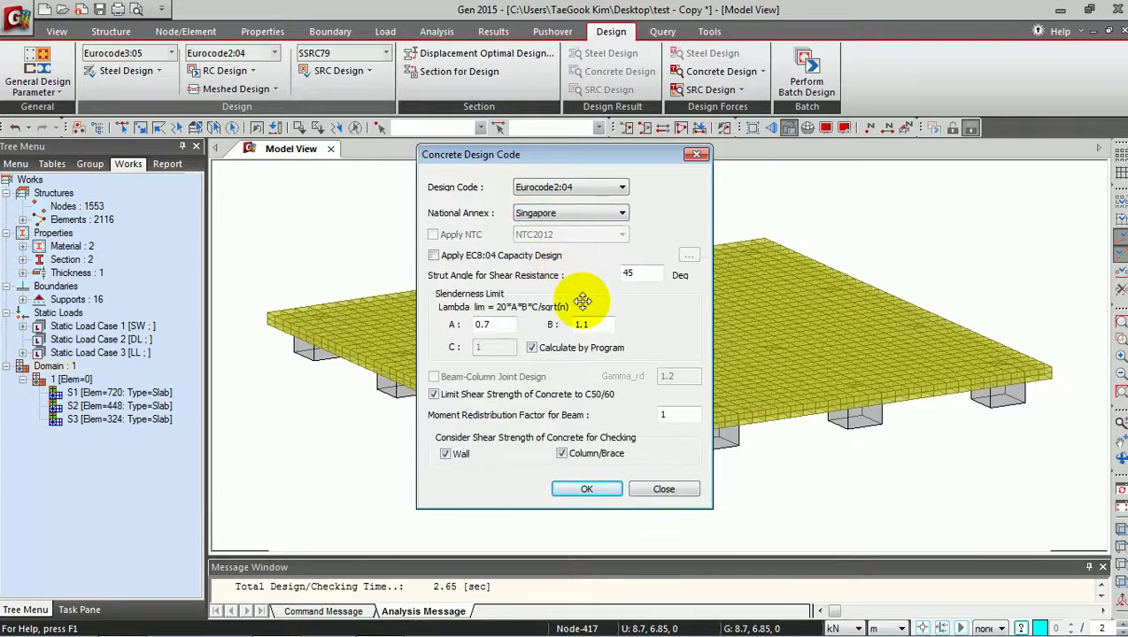
{"action": "left_click", "coordinate": [598, 490]}
Step: Update the partial safety factors for material properties to the values of the selected design code
{"action": "left_click", "coordinate": [244, 71]}
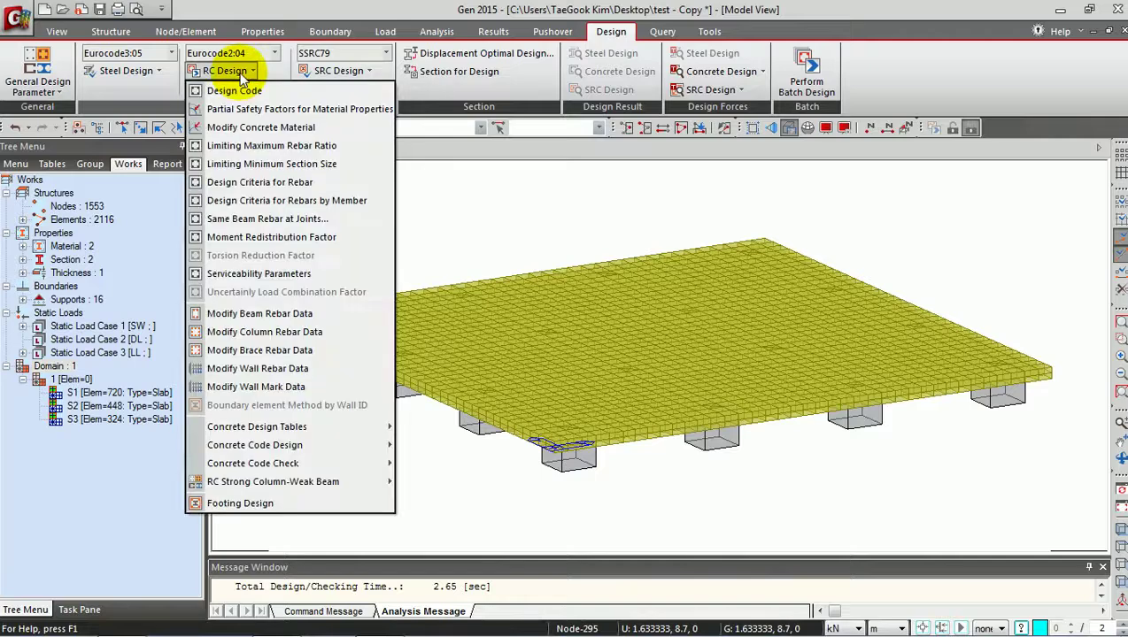
{"action": "left_click", "coordinate": [254, 109]}
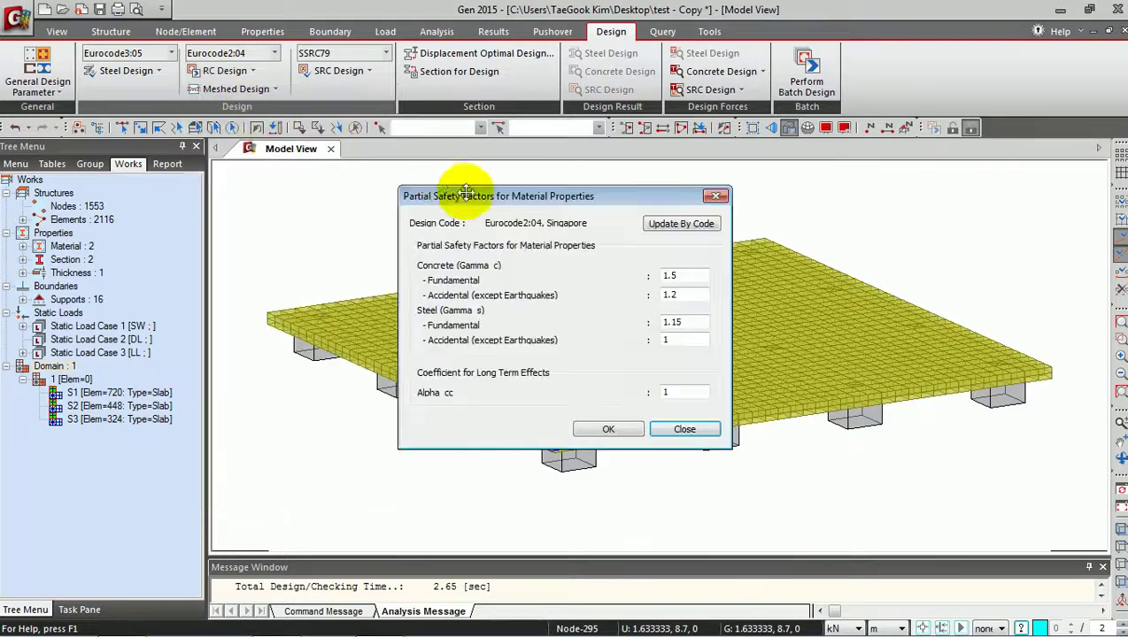
{"action": "left_click", "coordinate": [677, 224]}
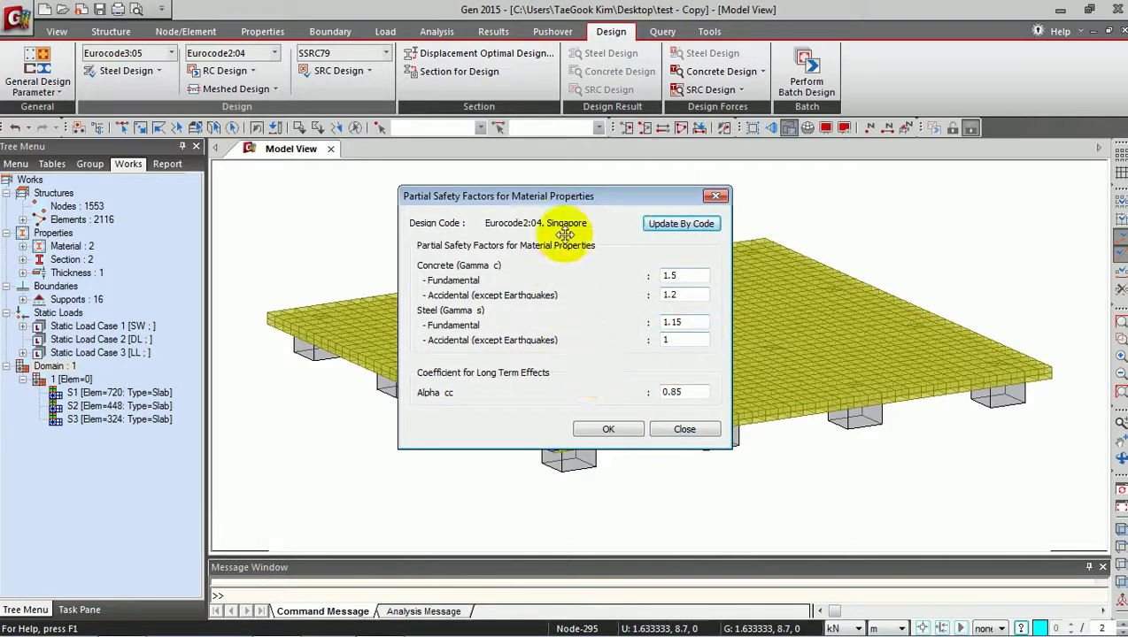
{"action": "left_click", "coordinate": [610, 429]}
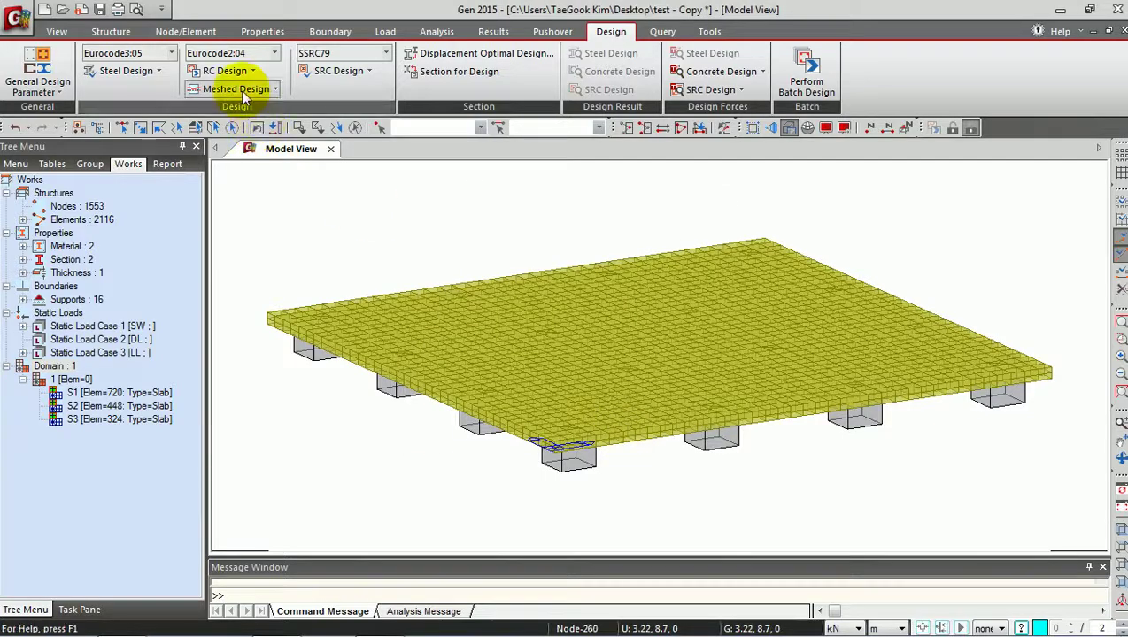
Step: Review the concrete and rebar grades of materials 1 and 2 in the concrete material list
{"action": "left_click", "coordinate": [228, 71]}
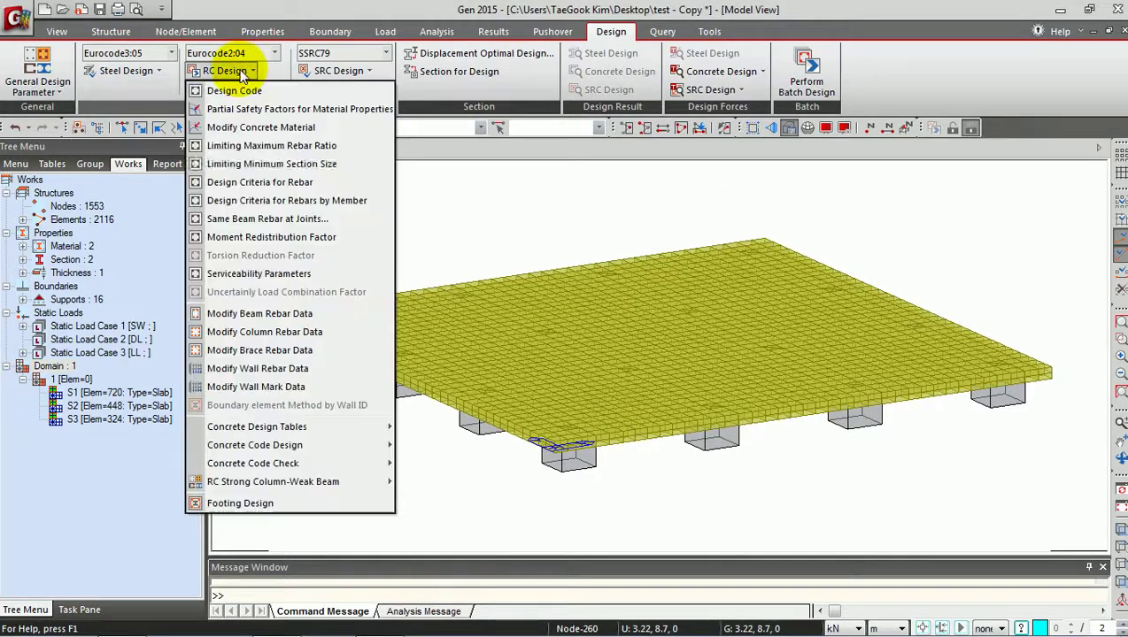
{"action": "left_click", "coordinate": [274, 128]}
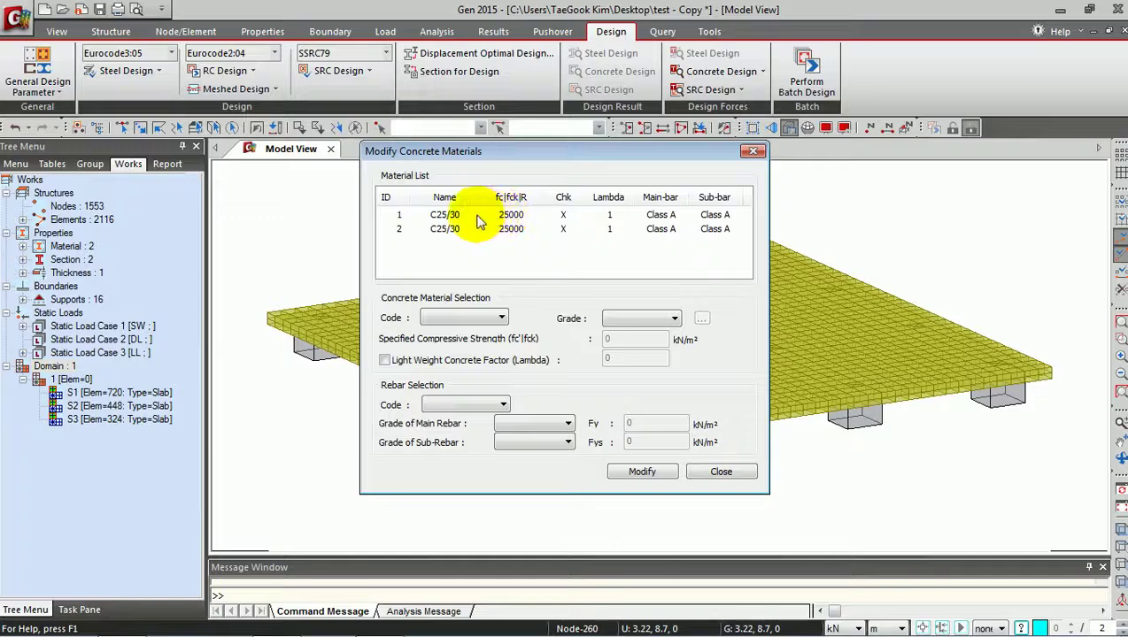
{"action": "left_click", "coordinate": [477, 216]}
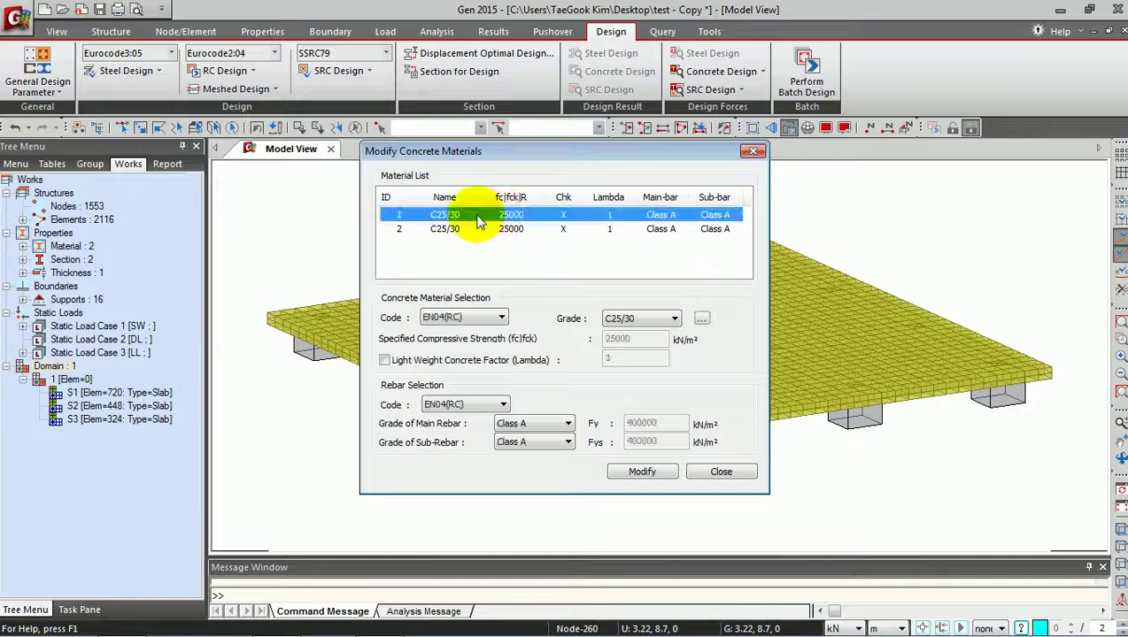
{"action": "left_click", "coordinate": [541, 230]}
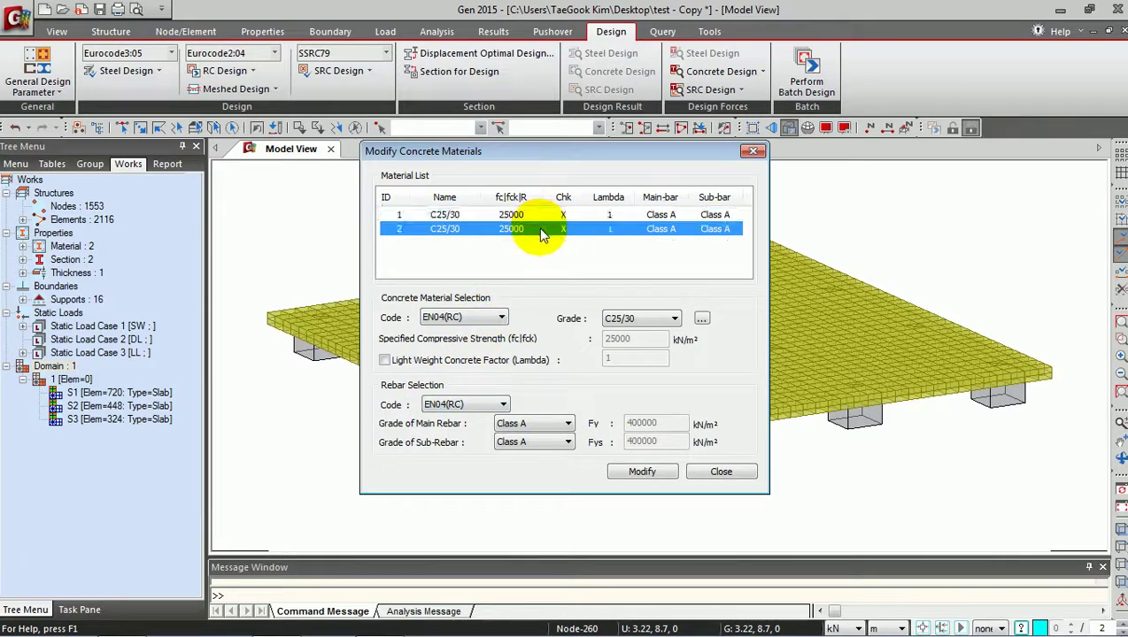
{"action": "left_click", "coordinate": [717, 472]}
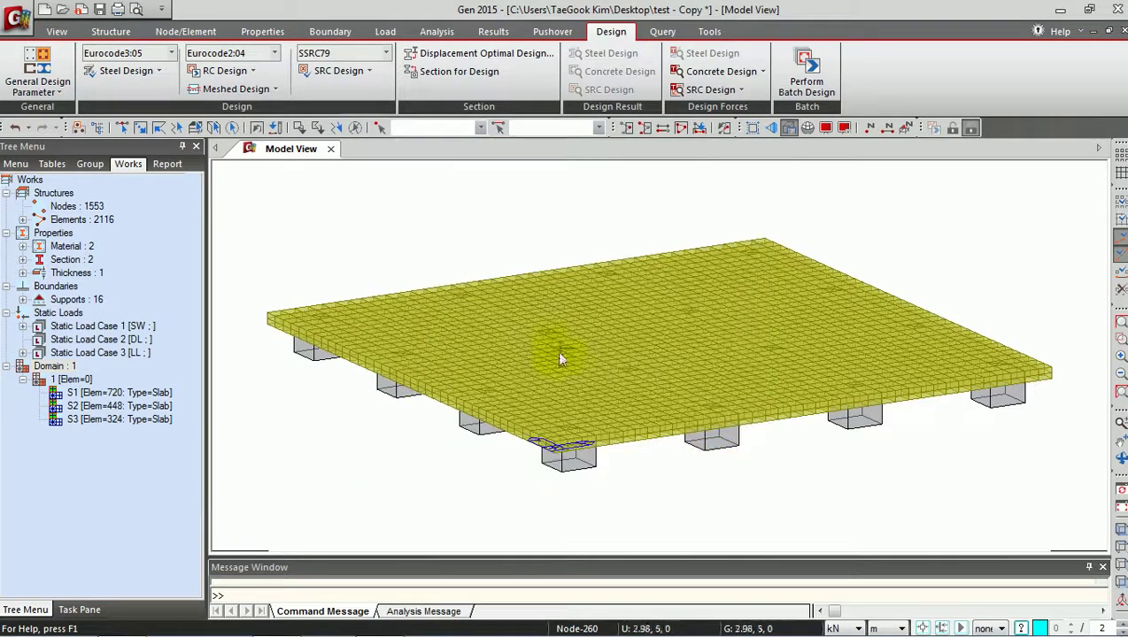
Step: Accept the serviceability load combination types with cLCB4 as quasi-permanent, cLCB3 as frequent and cLCB2 as characteristic
{"action": "left_click", "coordinate": [249, 91]}
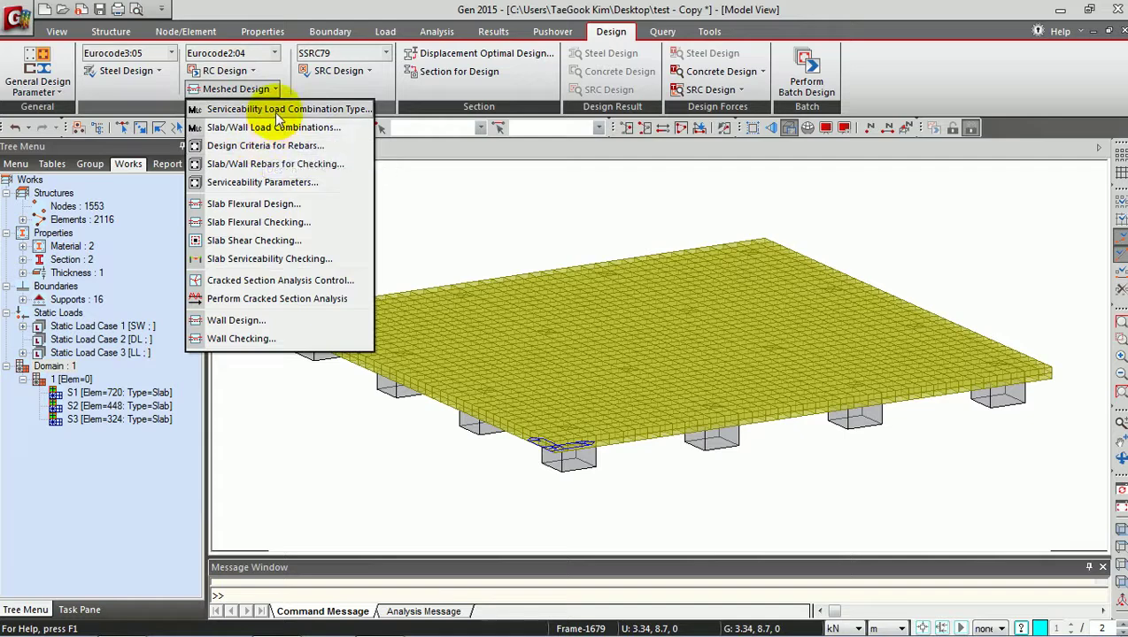
{"action": "left_click", "coordinate": [278, 112]}
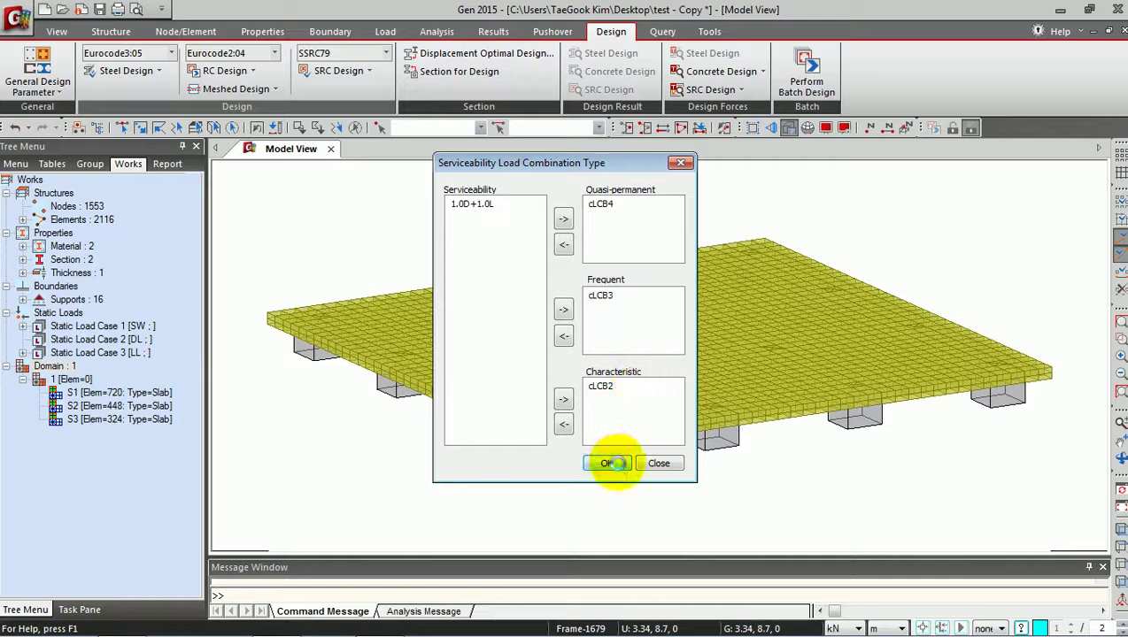
{"action": "left_click", "coordinate": [608, 462]}
Step: Accept the meshed slab load combinations with cLCB1 for strength and cLCB2, cLCB3 and cLCB4 for serviceability
{"action": "left_click", "coordinate": [231, 89]}
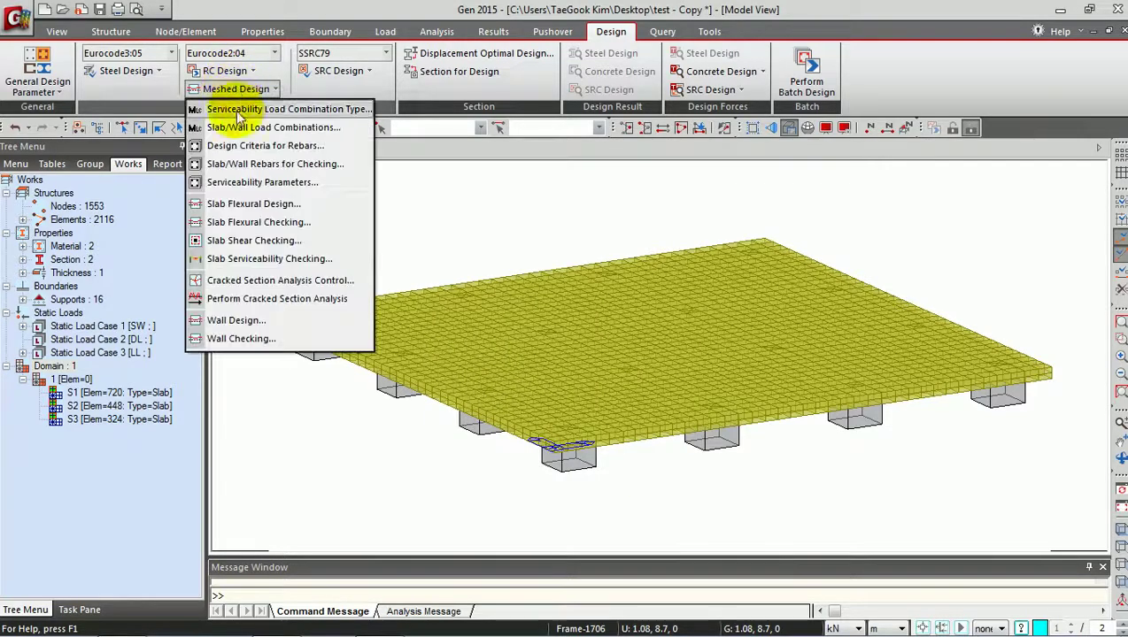
{"action": "left_click", "coordinate": [251, 128]}
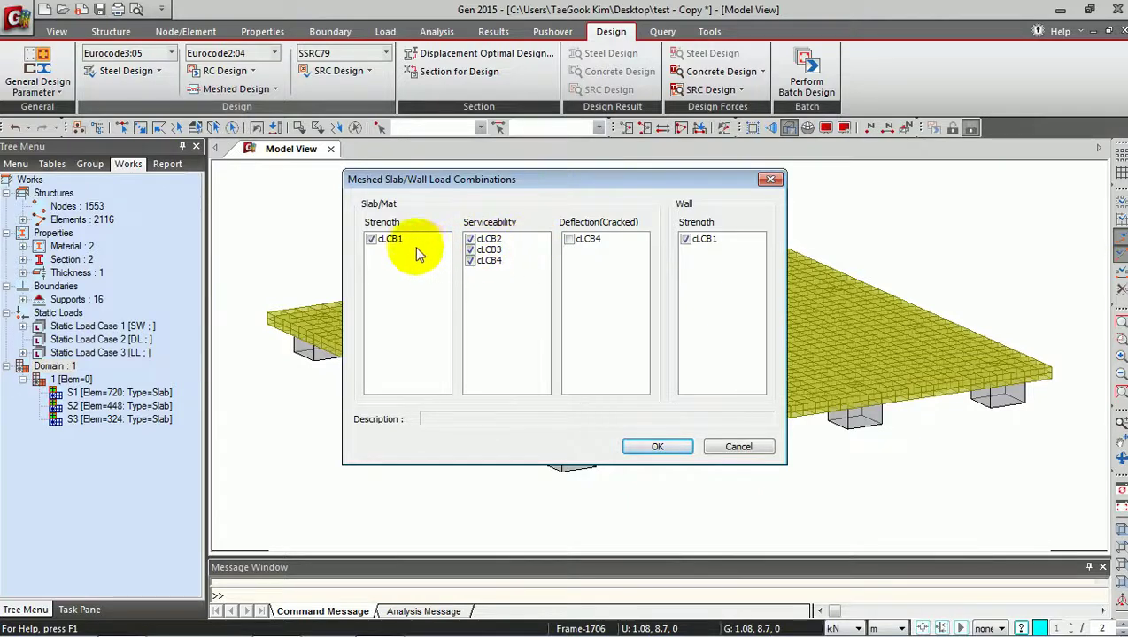
{"action": "left_click", "coordinate": [469, 250]}
{"action": "left_click", "coordinate": [469, 260]}
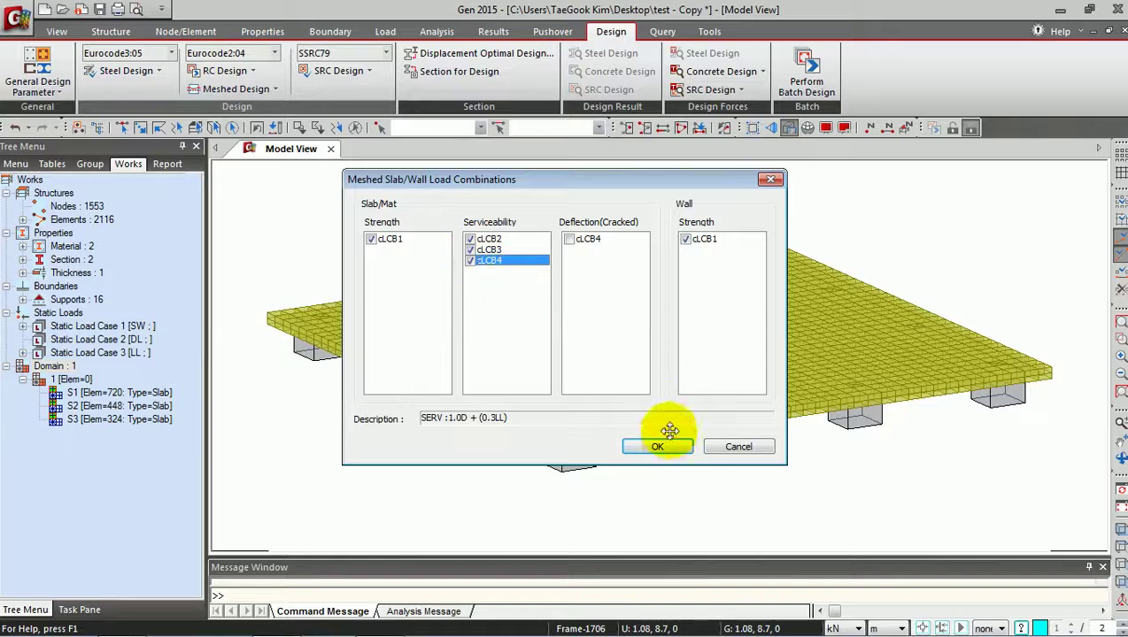
{"action": "left_click", "coordinate": [656, 446]}
Step: Confirm the meshed design rebar criteria with basic rebar disabled and only P12 bars allowed for slab design
{"action": "left_click", "coordinate": [237, 89]}
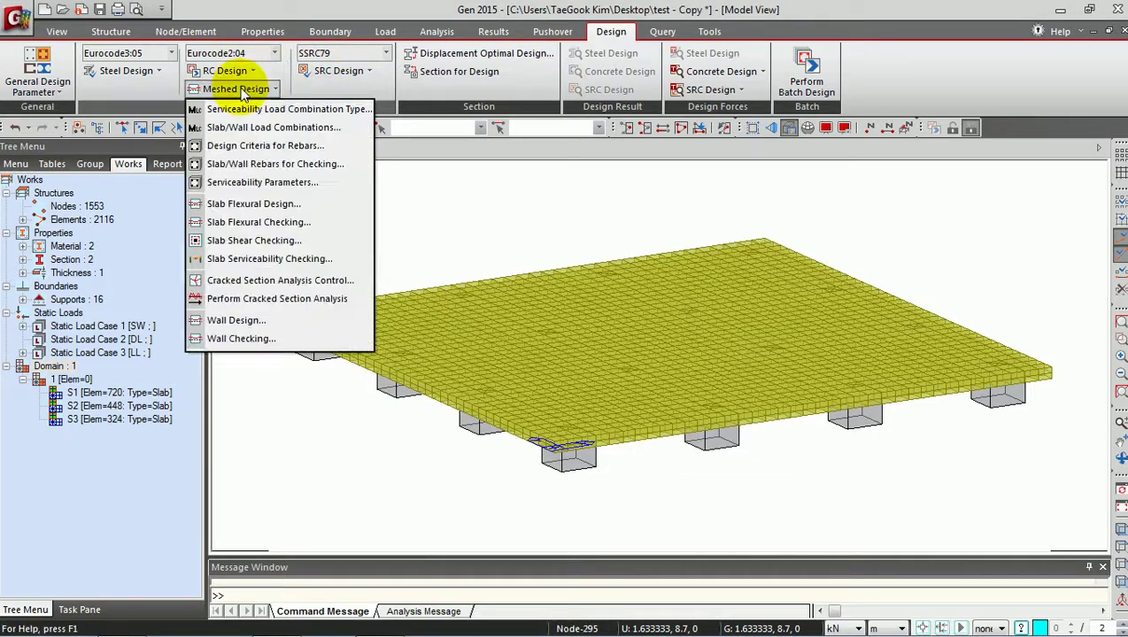
{"action": "left_click", "coordinate": [258, 146]}
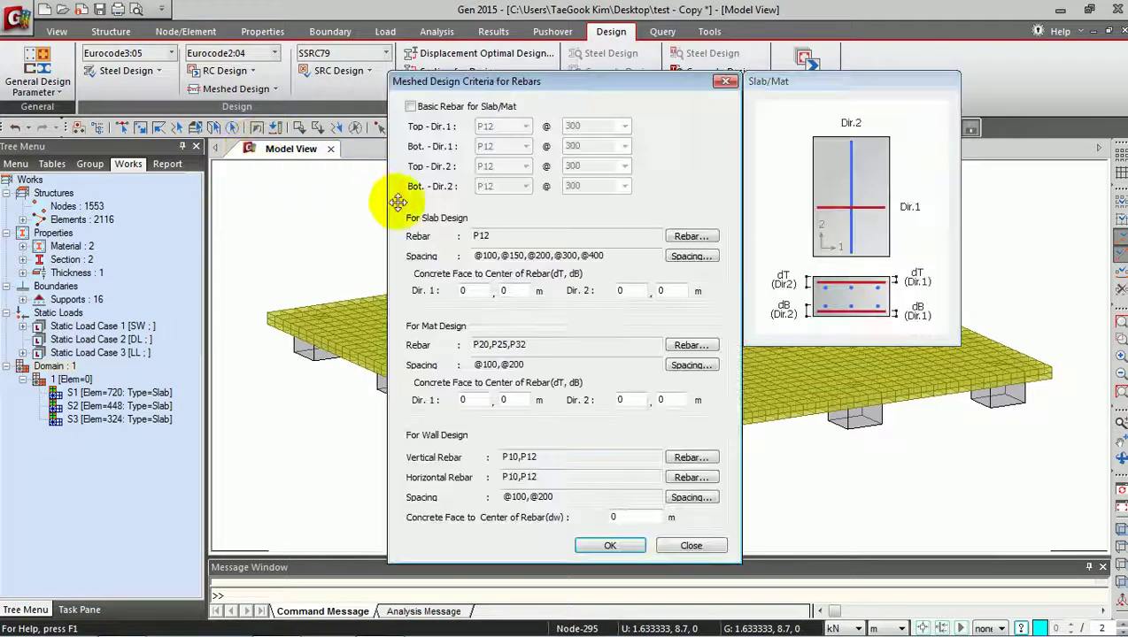
{"action": "left_click", "coordinate": [450, 107]}
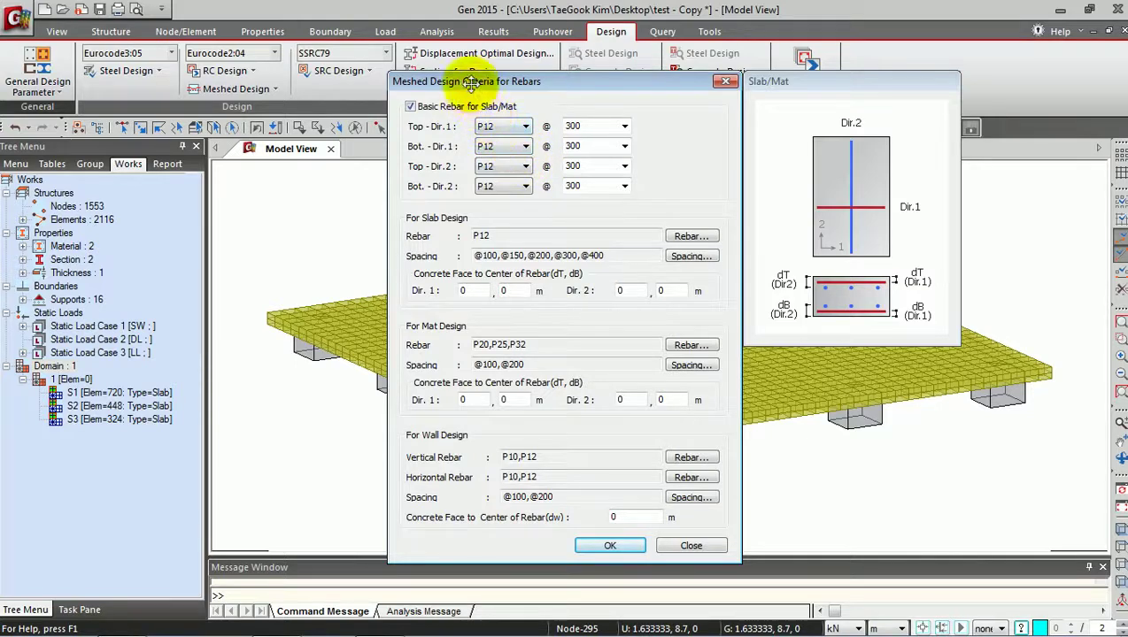
{"action": "left_click", "coordinate": [413, 106]}
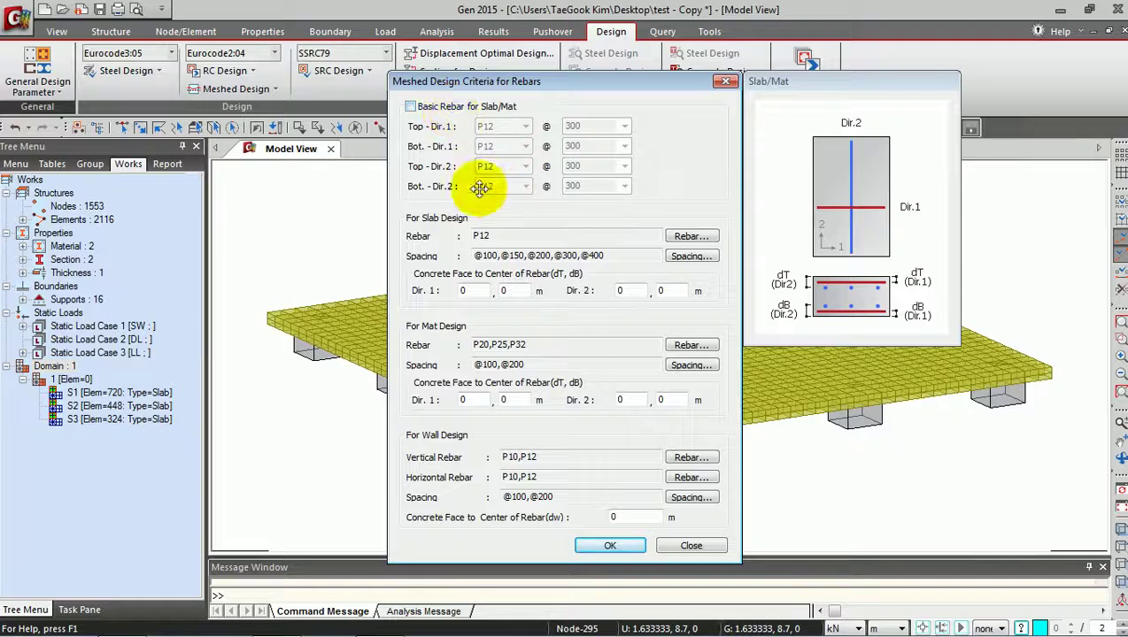
{"action": "left_click", "coordinate": [686, 236]}
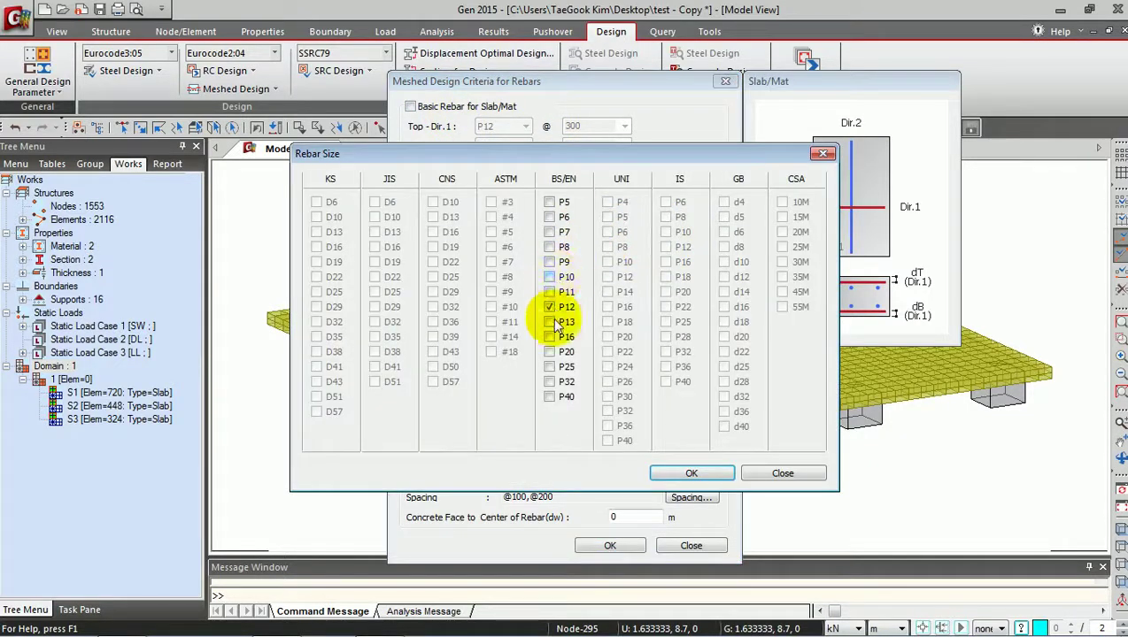
{"action": "left_click", "coordinate": [699, 475]}
{"action": "left_click", "coordinate": [613, 546]}
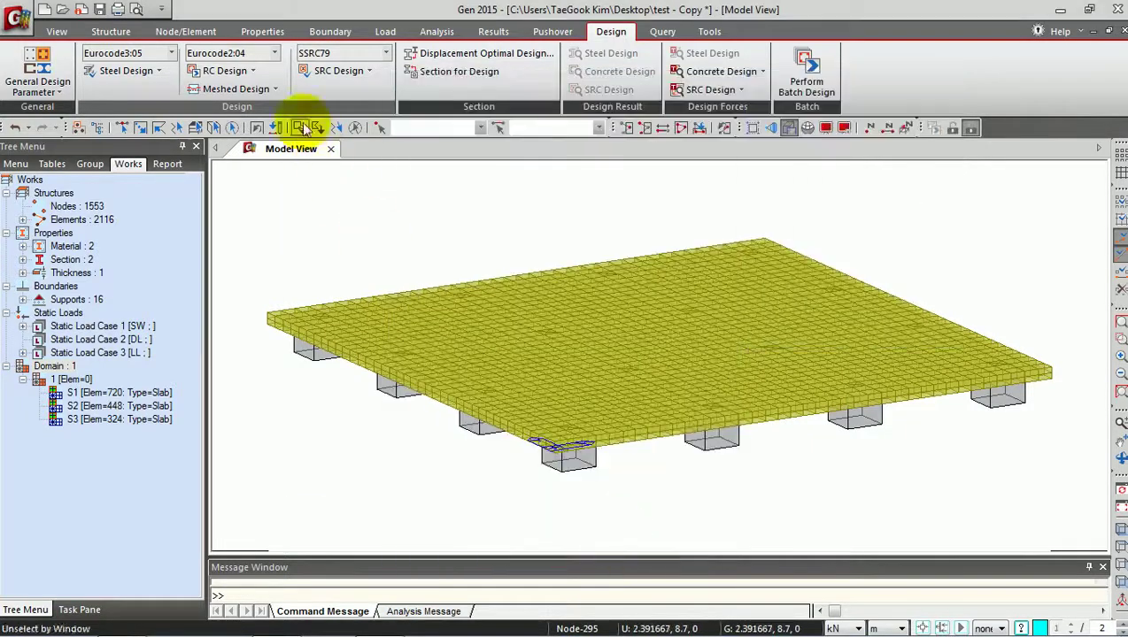
Step: Set up the slab flexural design with average nodal forces and results for the top side
{"action": "left_click", "coordinate": [253, 89]}
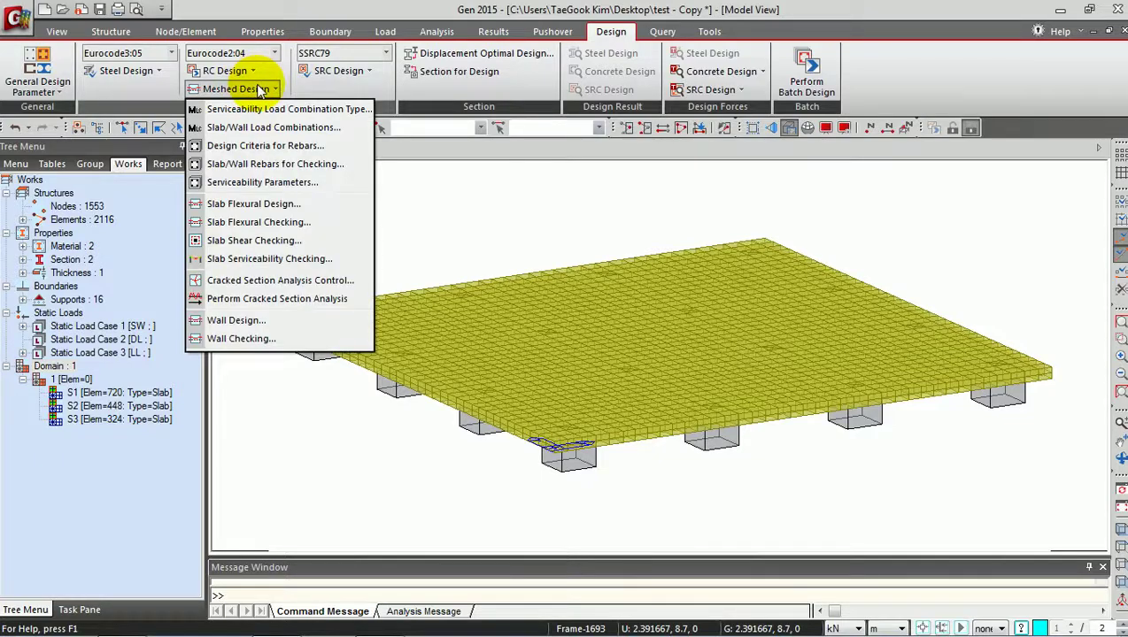
{"action": "left_click", "coordinate": [279, 210]}
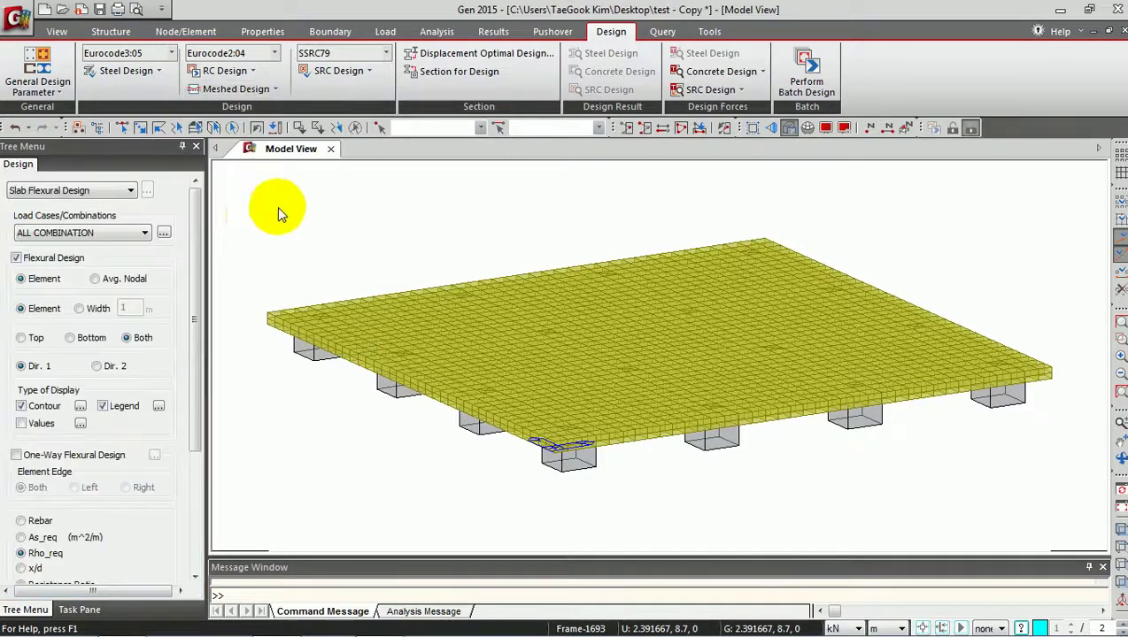
{"action": "mouse_move", "coordinate": [197, 229]}
{"action": "left_mouse_down"}
{"action": "mouse_move", "coordinate": [196, 267]}
{"action": "mouse_move", "coordinate": [206, 227]}
{"action": "left_mouse_up"}
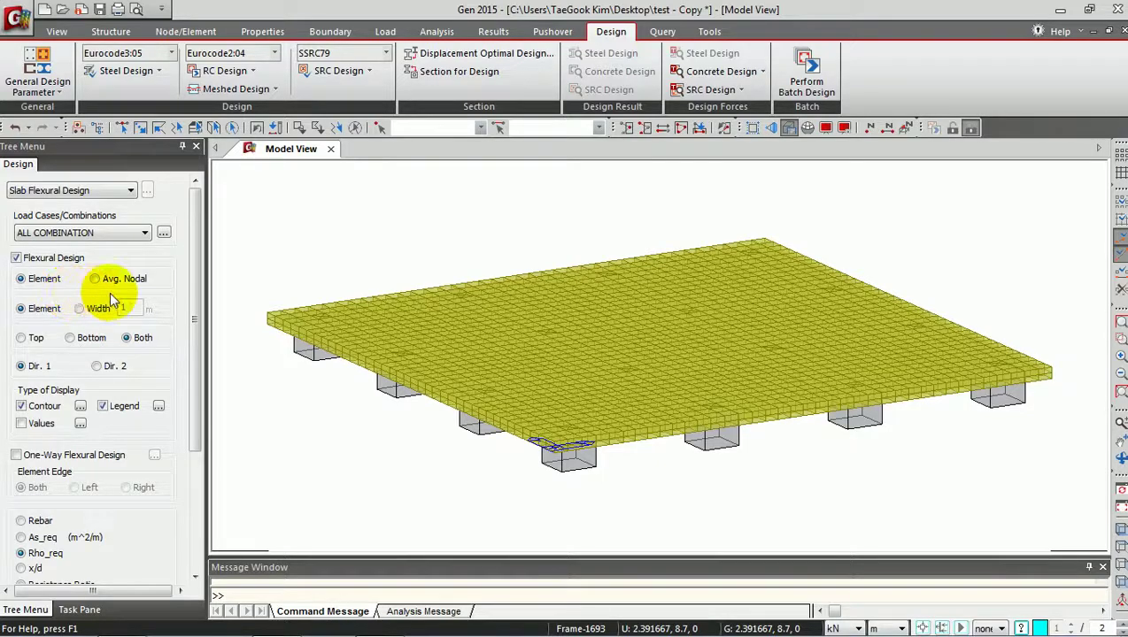
{"action": "scroll", "coordinate": [195, 323], "scroll_direction": "down", "scroll_amount": 1}
{"action": "left_click", "coordinate": [96, 263]}
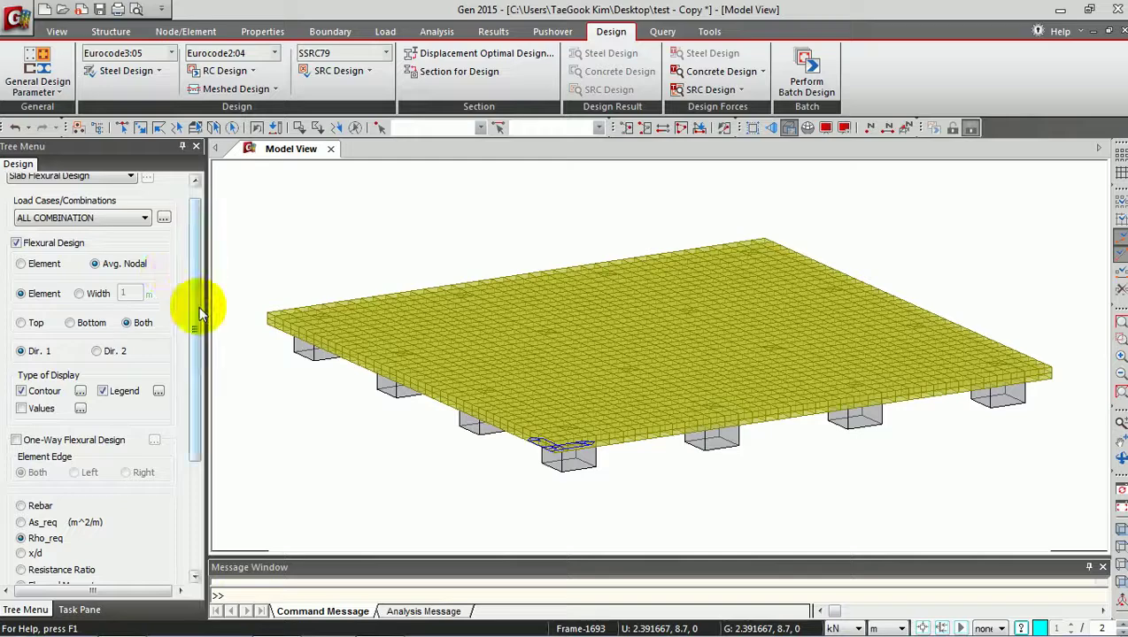
{"action": "left_click_drag", "start_coordinate": [198, 305], "coordinate": [195, 349]}
{"action": "left_click", "coordinate": [20, 244]}
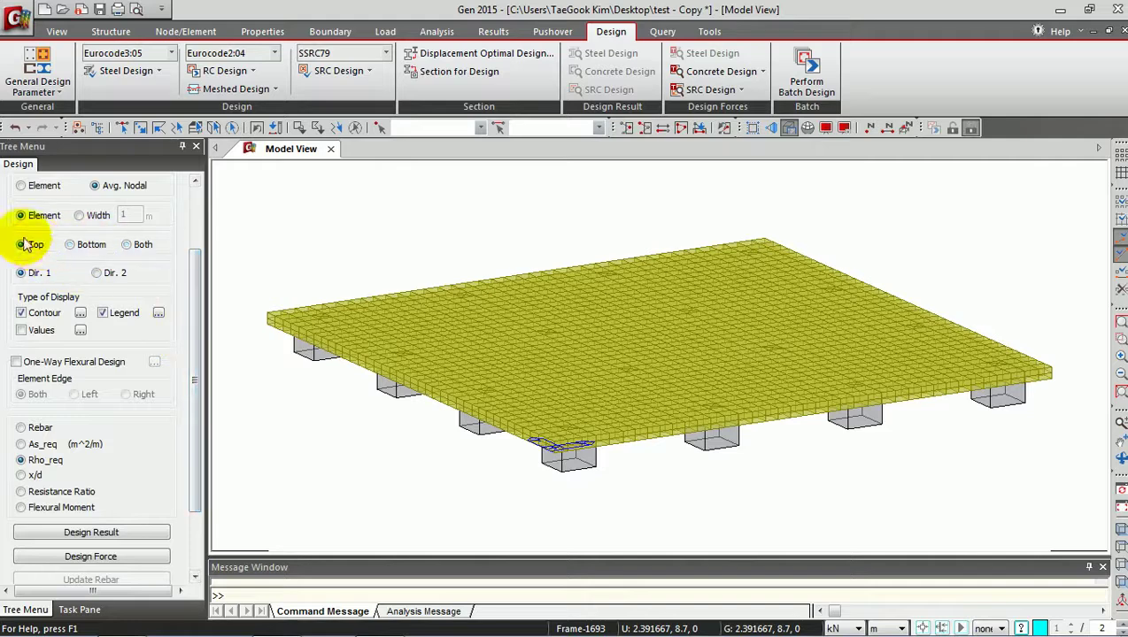
Step: Run the slab flexural design with Rebar as the displayed result in direction 1
{"action": "left_click_drag", "start_coordinate": [193, 275], "coordinate": [197, 315]}
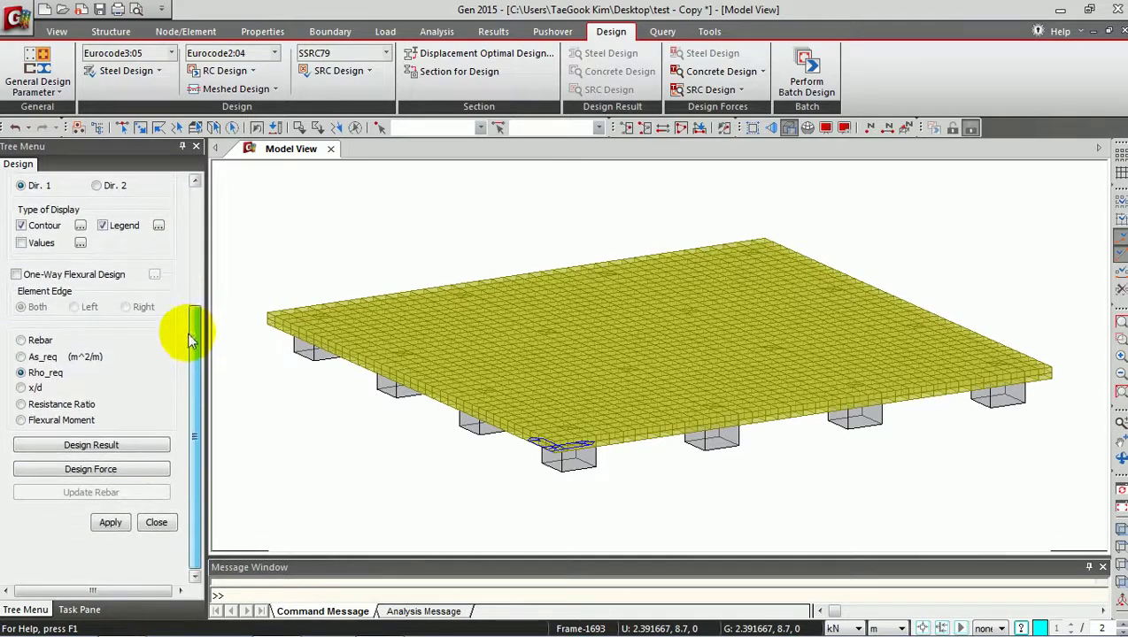
{"action": "left_click", "coordinate": [45, 342]}
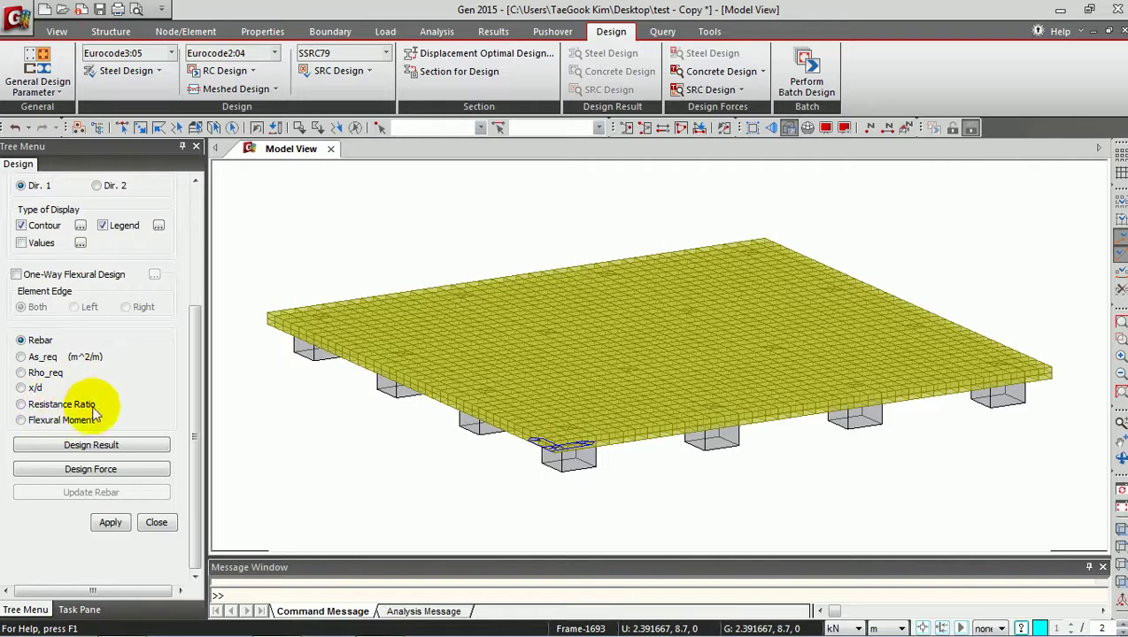
{"action": "mouse_move", "coordinate": [195, 420]}
{"action": "left_mouse_down"}
{"action": "mouse_move", "coordinate": [202, 367]}
{"action": "mouse_move", "coordinate": [204, 424]}
{"action": "left_mouse_up"}
{"action": "left_click", "coordinate": [109, 522]}
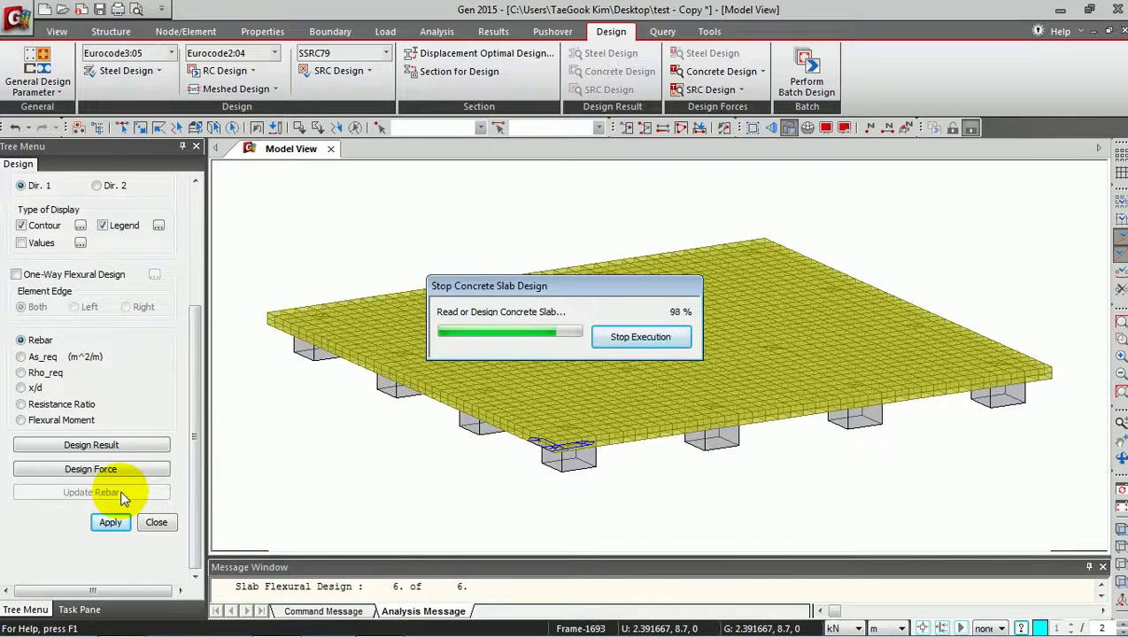
{"action": "left_click", "coordinate": [109, 521]}
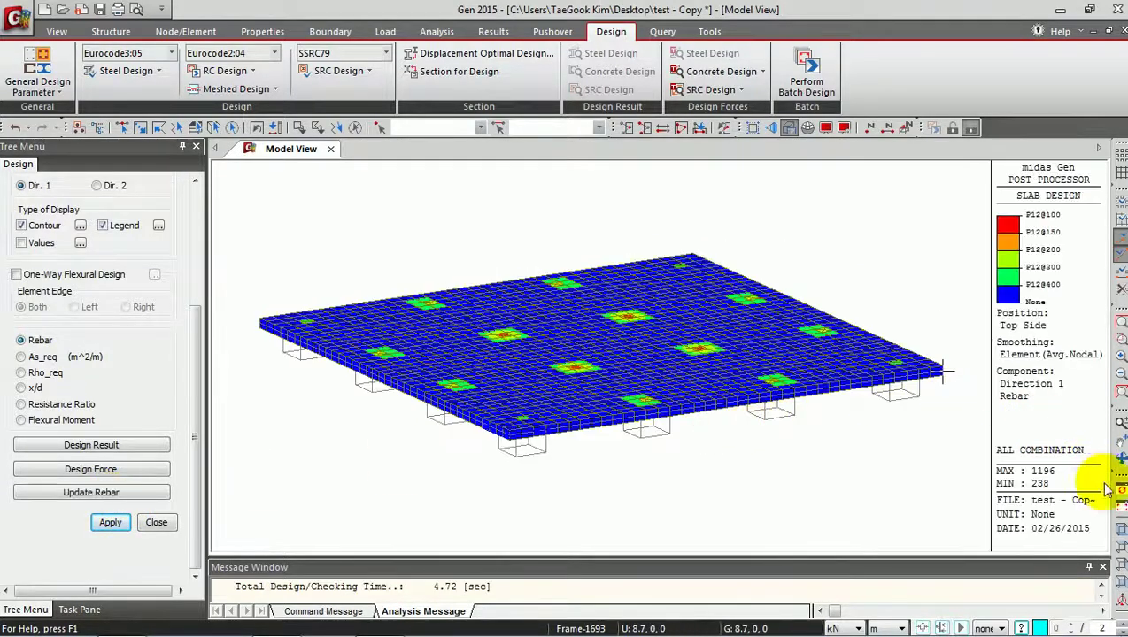
Step: Display the slab in plan and review the meshed slab design force table, closing it when finished
{"action": "left_click", "coordinate": [1119, 547]}
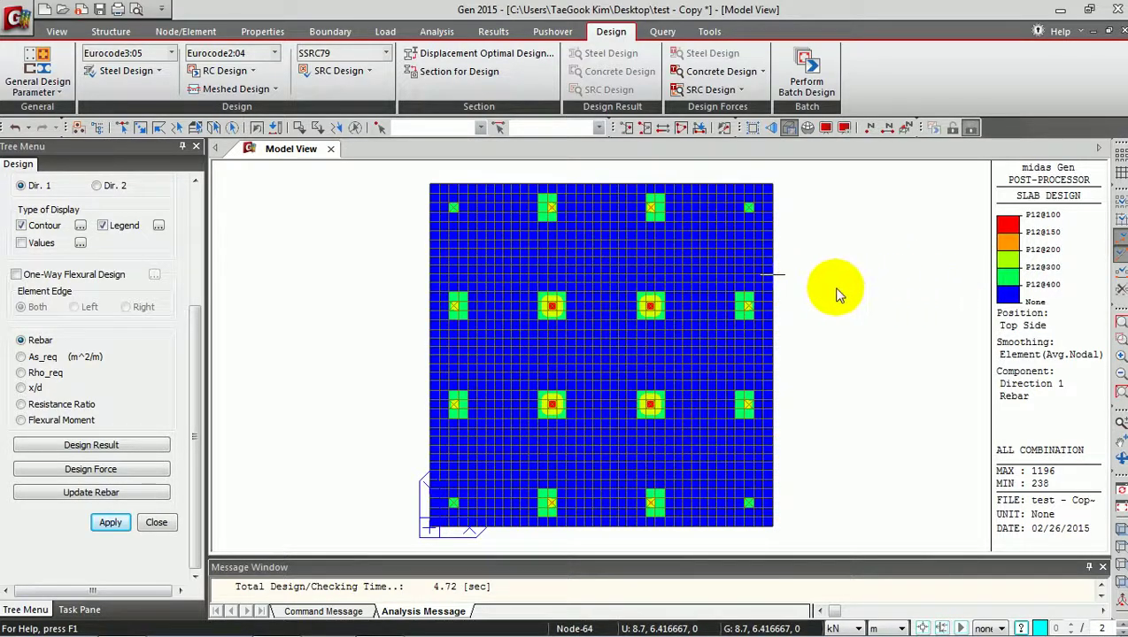
{"action": "left_click_drag", "start_coordinate": [195, 377], "coordinate": [189, 434]}
{"action": "left_click", "coordinate": [121, 471]}
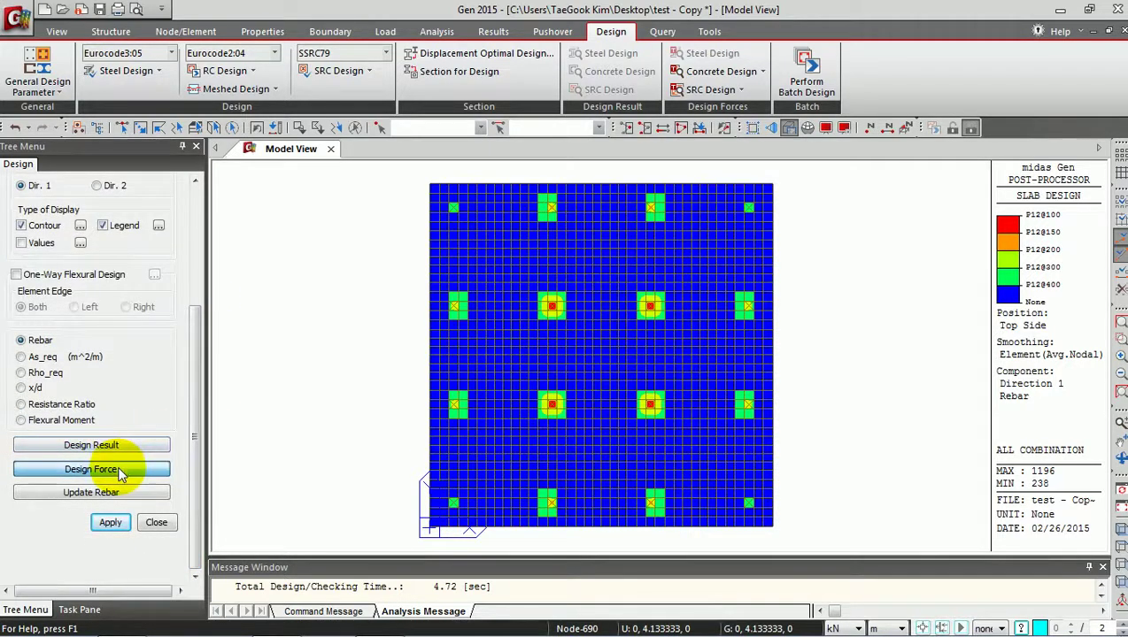
{"action": "scroll", "coordinate": [635, 292], "scroll_direction": "down", "scroll_amount": 20}
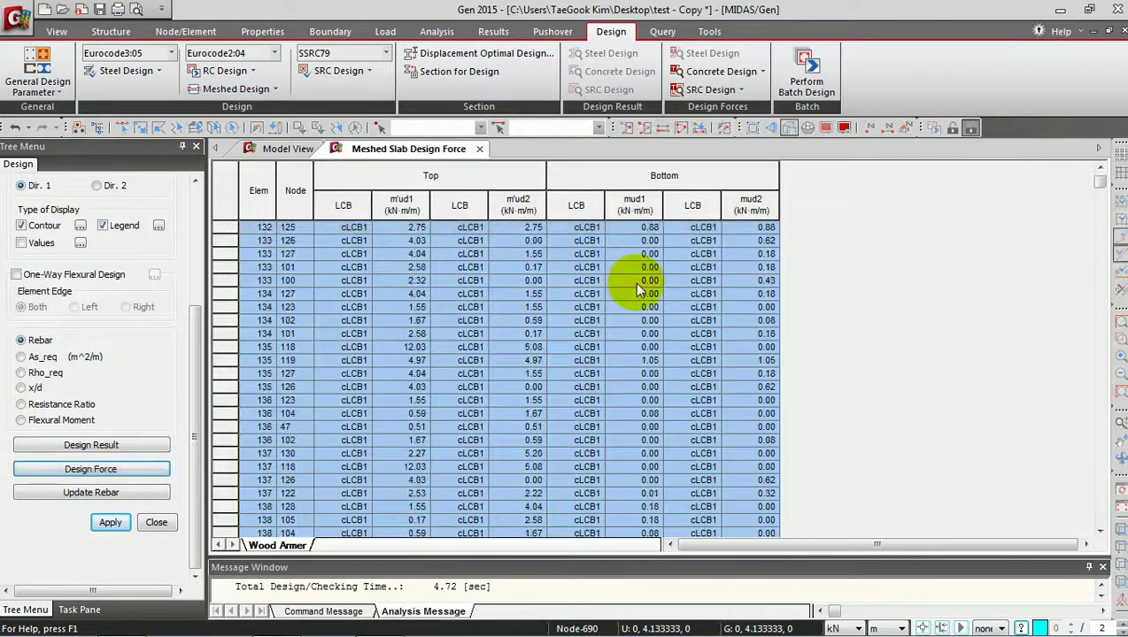
{"action": "scroll", "coordinate": [635, 297], "scroll_direction": "down", "scroll_amount": 3}
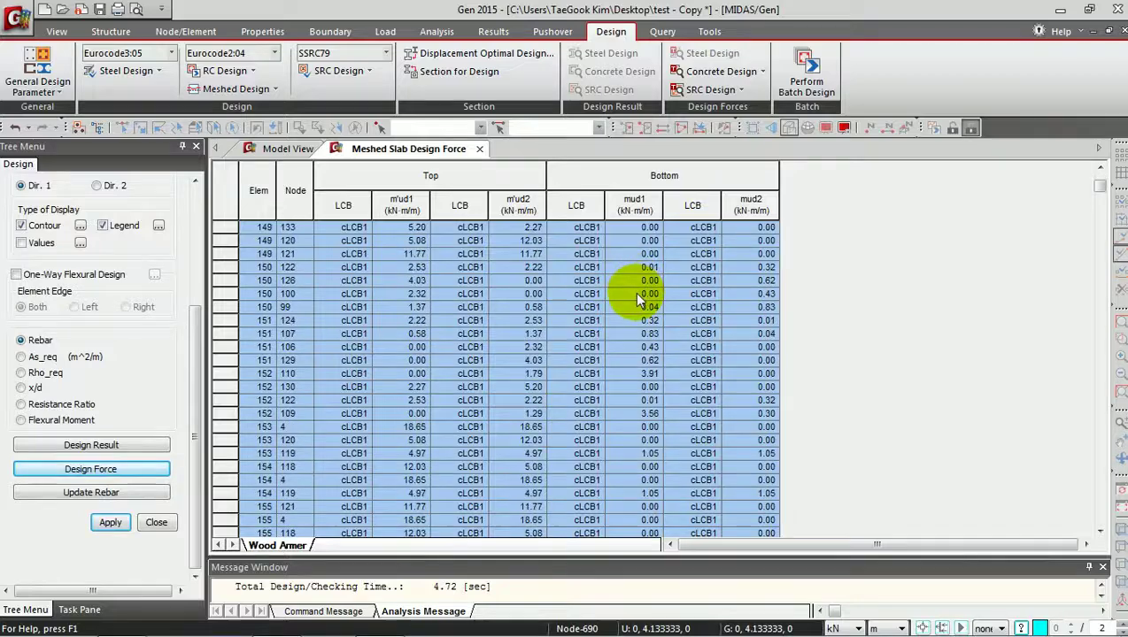
{"action": "left_click", "coordinate": [479, 149]}
Step: Review the slab flexural design result report for all direction 1 domains and close it without saving
{"action": "left_click", "coordinate": [106, 443]}
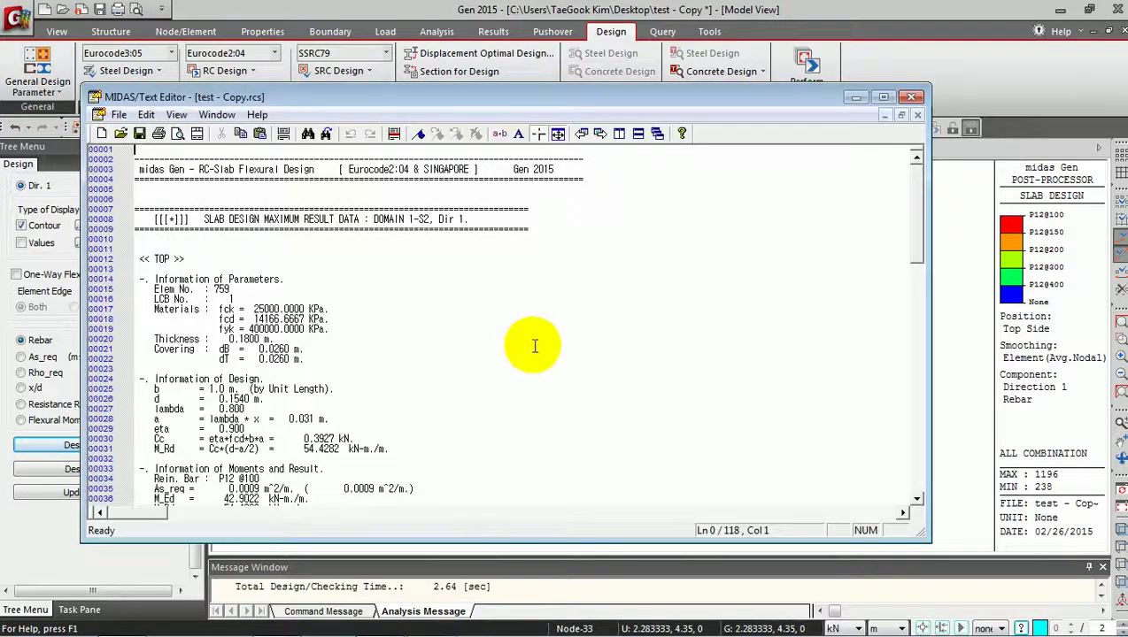
{"action": "left_click", "coordinate": [478, 305]}
{"action": "scroll", "coordinate": [495, 303], "scroll_direction": "down", "scroll_amount": 15}
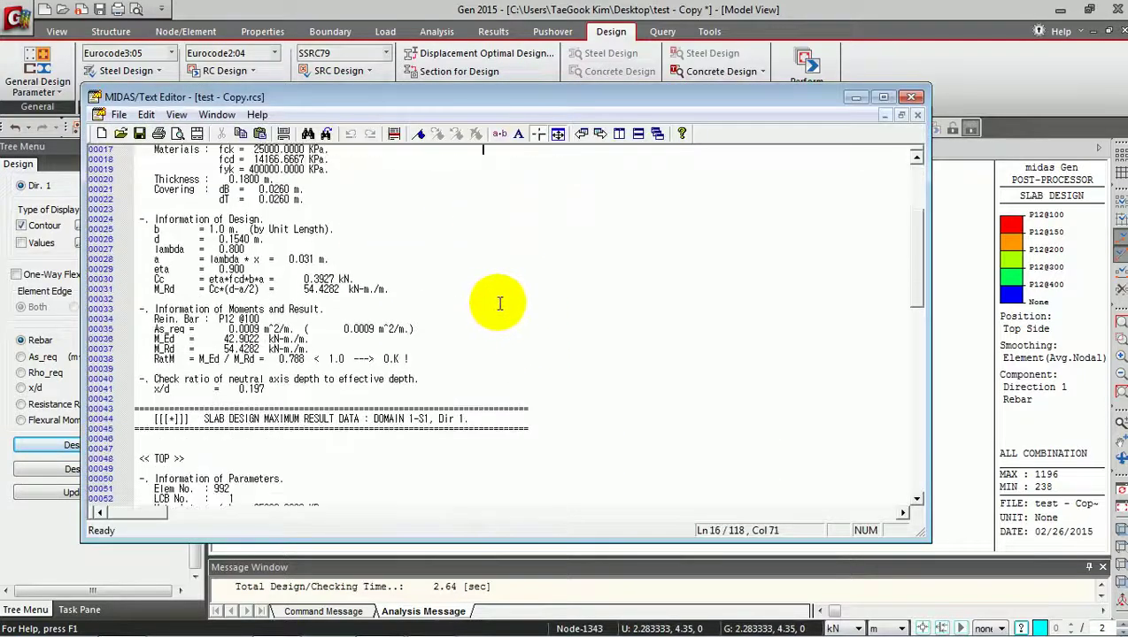
{"action": "scroll", "coordinate": [500, 308], "scroll_direction": "down", "scroll_amount": 12}
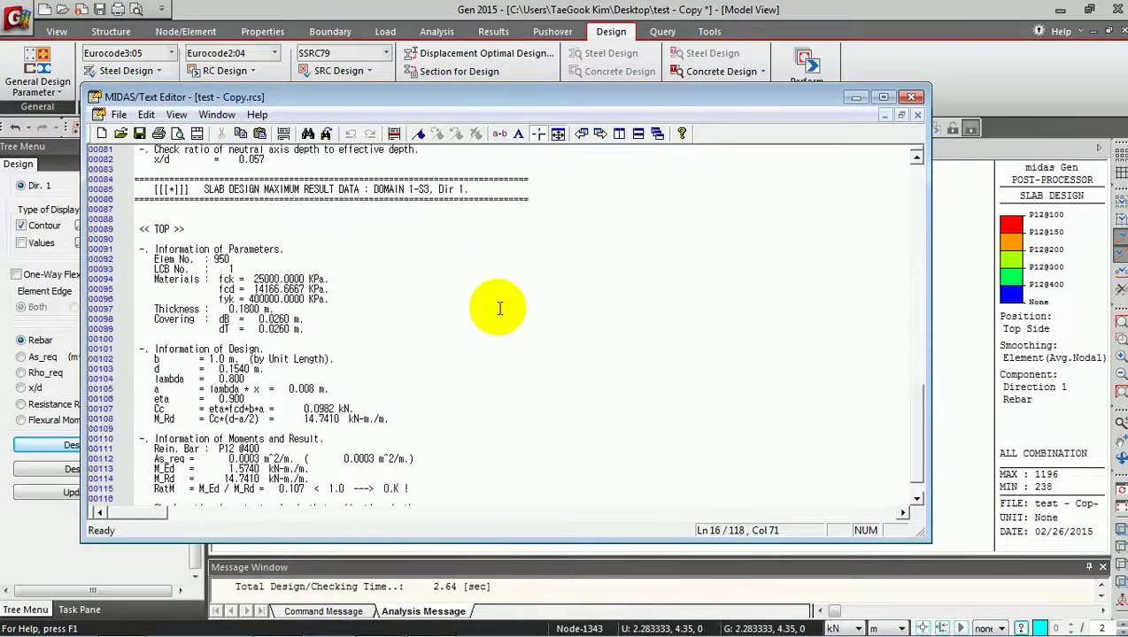
{"action": "scroll", "coordinate": [500, 308], "scroll_direction": "up", "scroll_amount": 12}
{"action": "scroll", "coordinate": [500, 308], "scroll_direction": "up", "scroll_amount": 15}
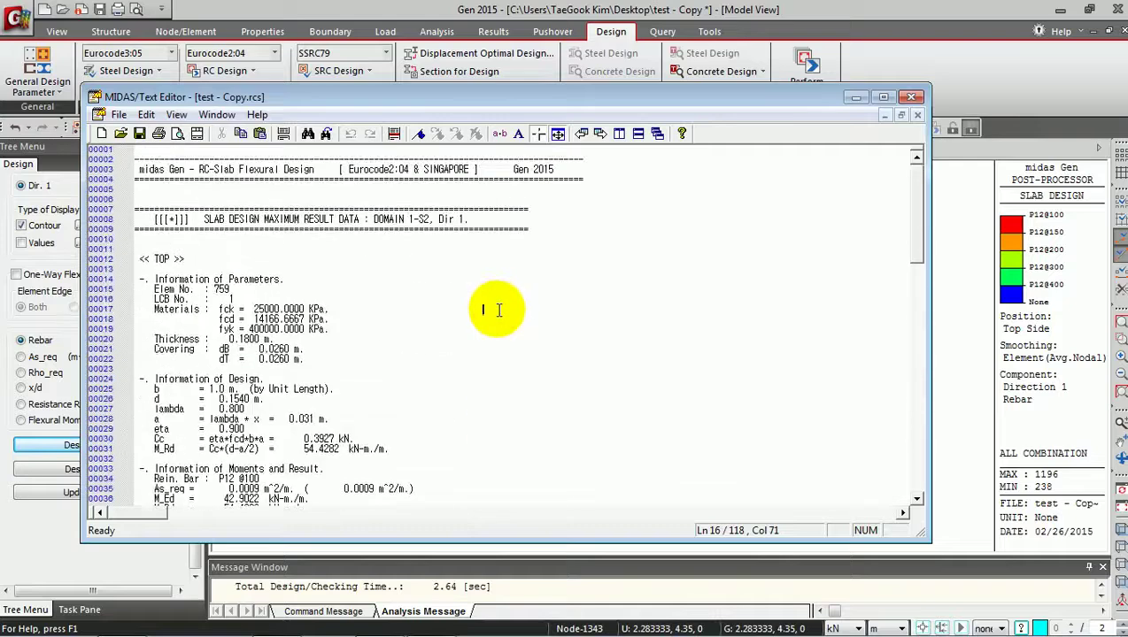
{"action": "left_click", "coordinate": [915, 98]}
{"action": "left_click", "coordinate": [610, 357]}
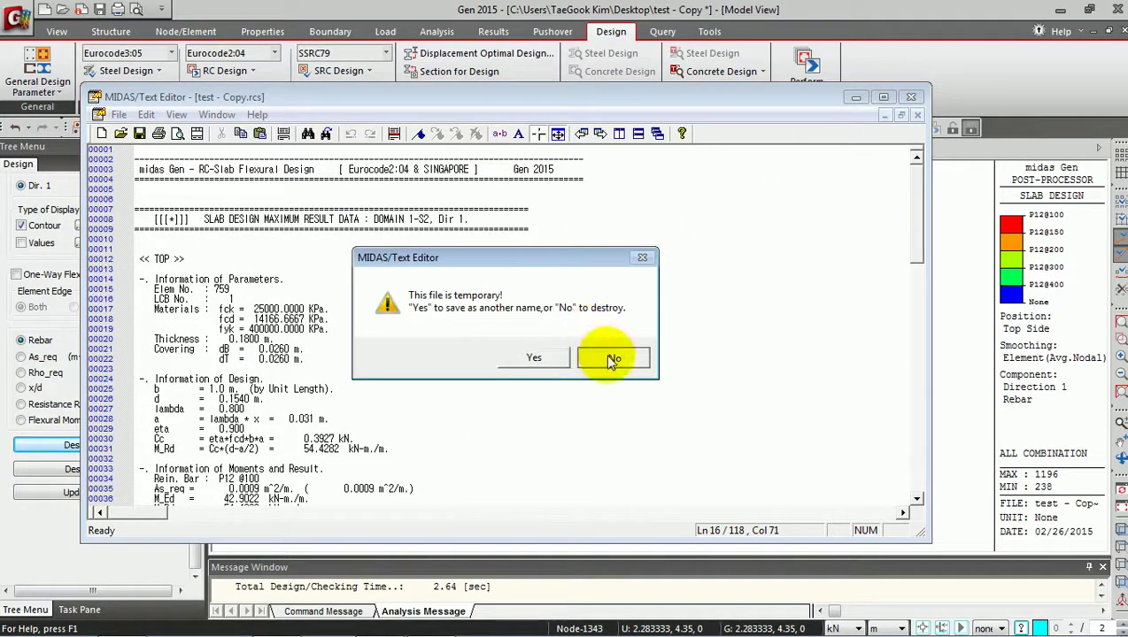
Step: Update the slab rebar data from the flexural design and close the design settings
{"action": "left_click_drag", "start_coordinate": [195, 497], "coordinate": [194, 503]}
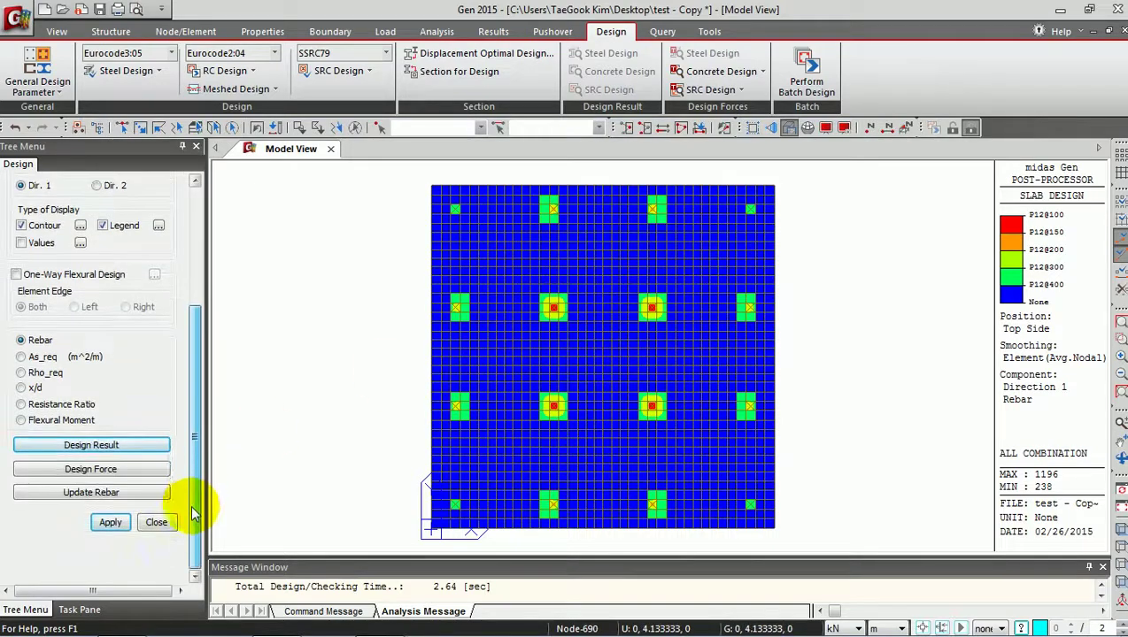
{"action": "left_click", "coordinate": [118, 493]}
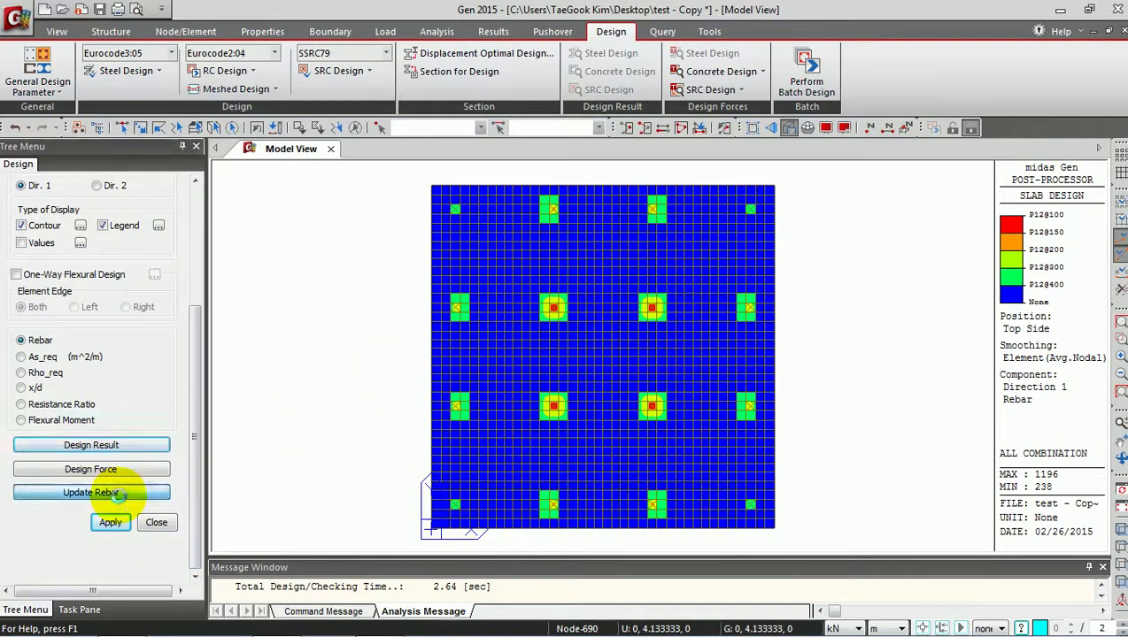
{"action": "left_click", "coordinate": [155, 521]}
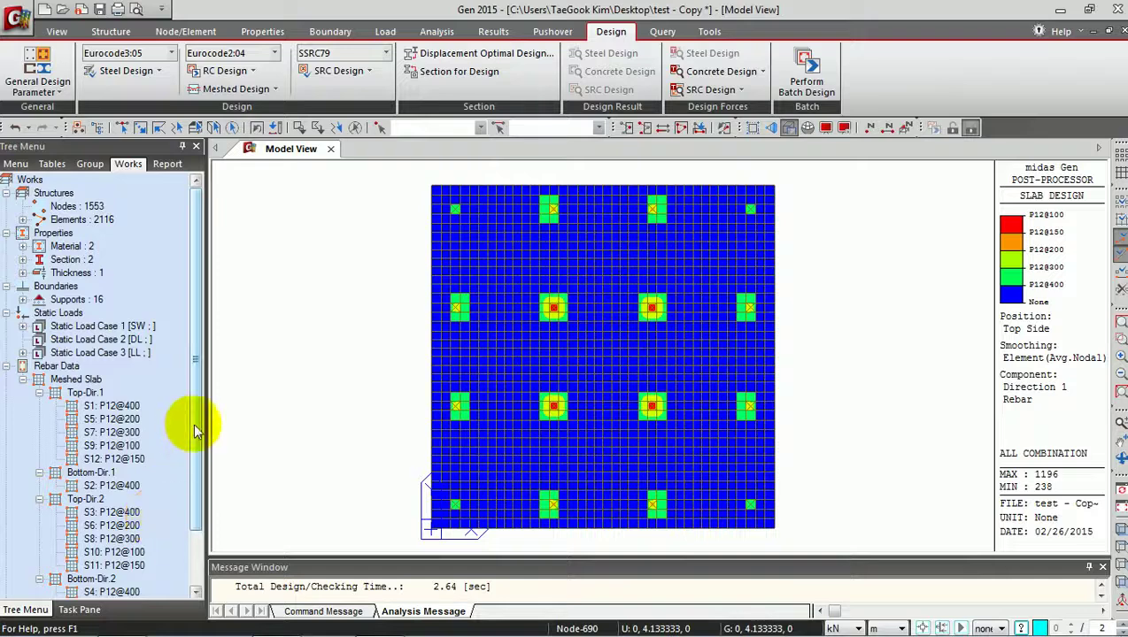
Step: Examine which slab elements the Top-Dir.1 rebar sets S1, S5, S7 and S9 cover
{"action": "left_click_drag", "start_coordinate": [196, 431], "coordinate": [185, 489]}
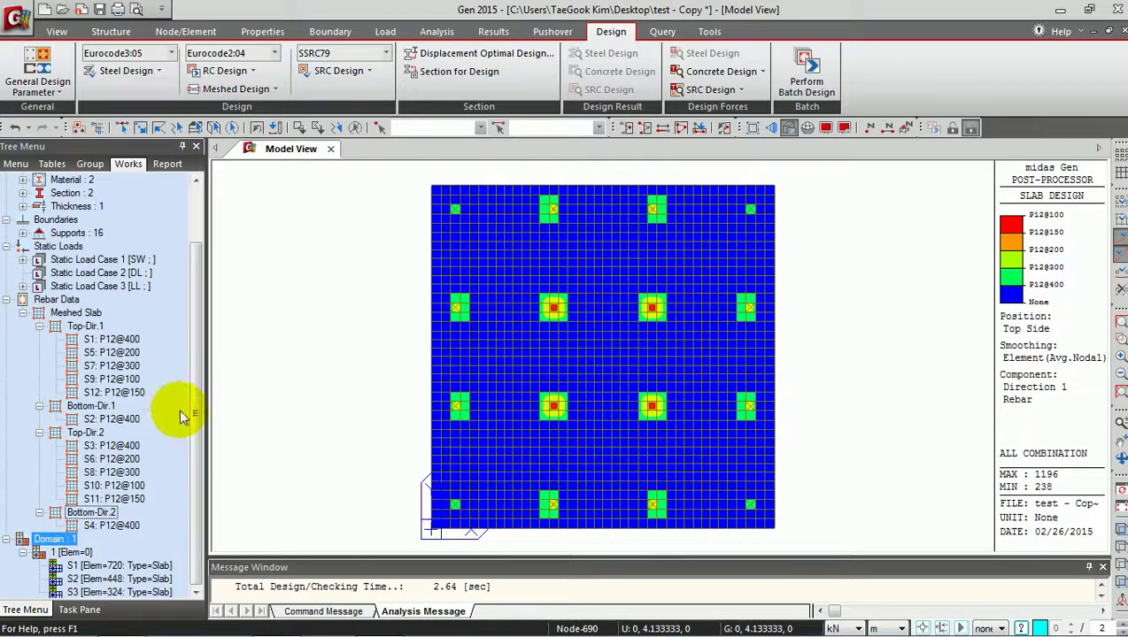
{"action": "left_click", "coordinate": [124, 341]}
{"action": "left_click", "coordinate": [124, 353]}
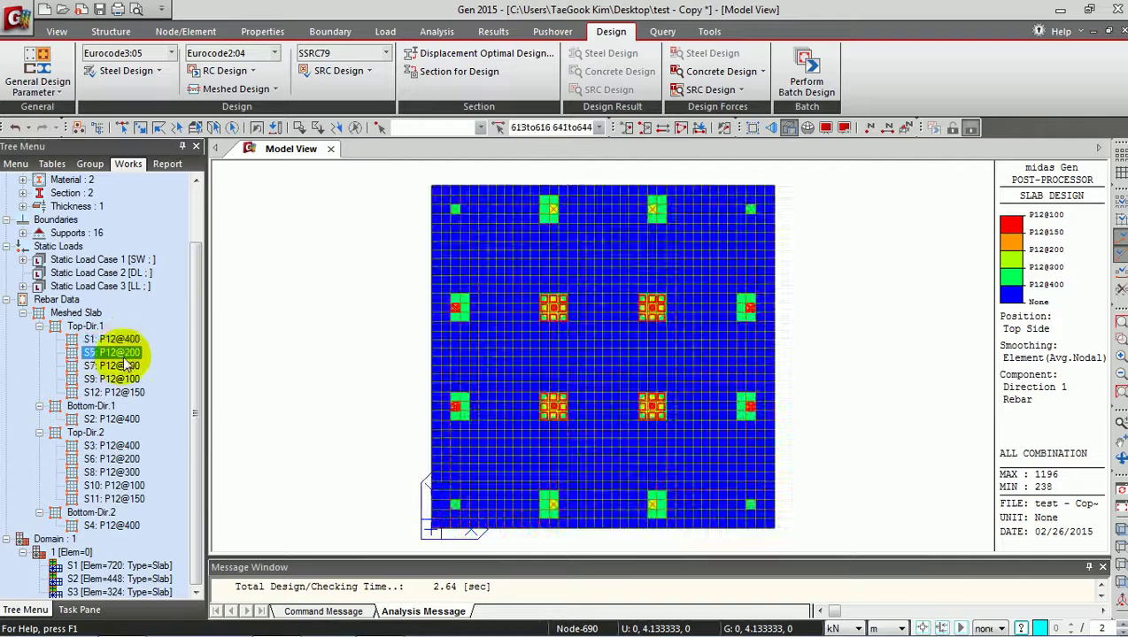
{"action": "left_click", "coordinate": [124, 365]}
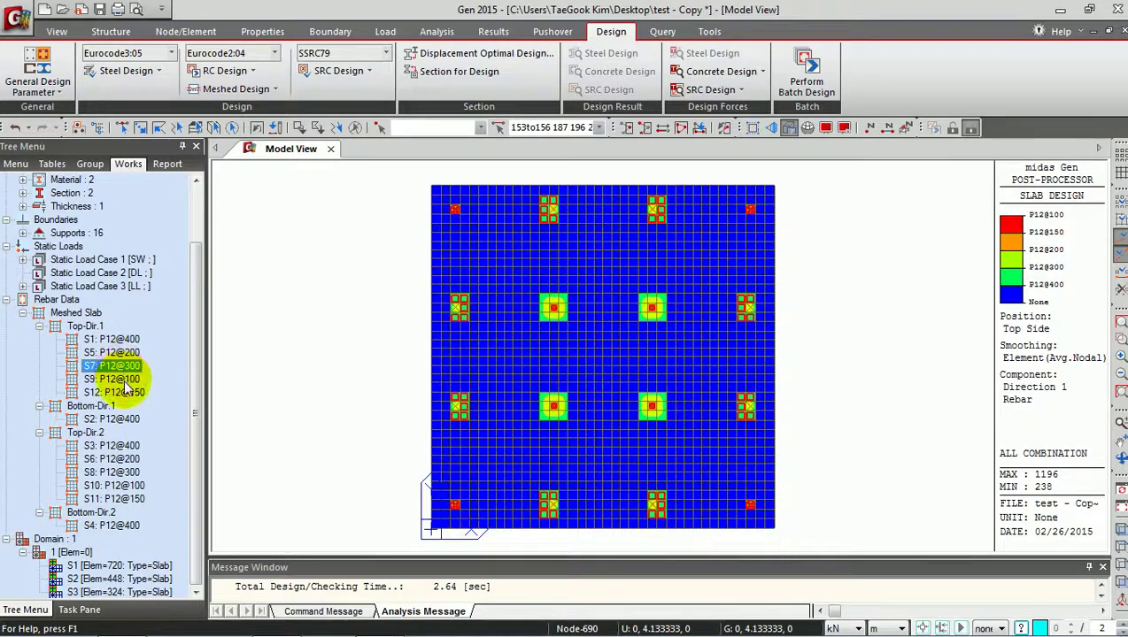
{"action": "left_click", "coordinate": [124, 379]}
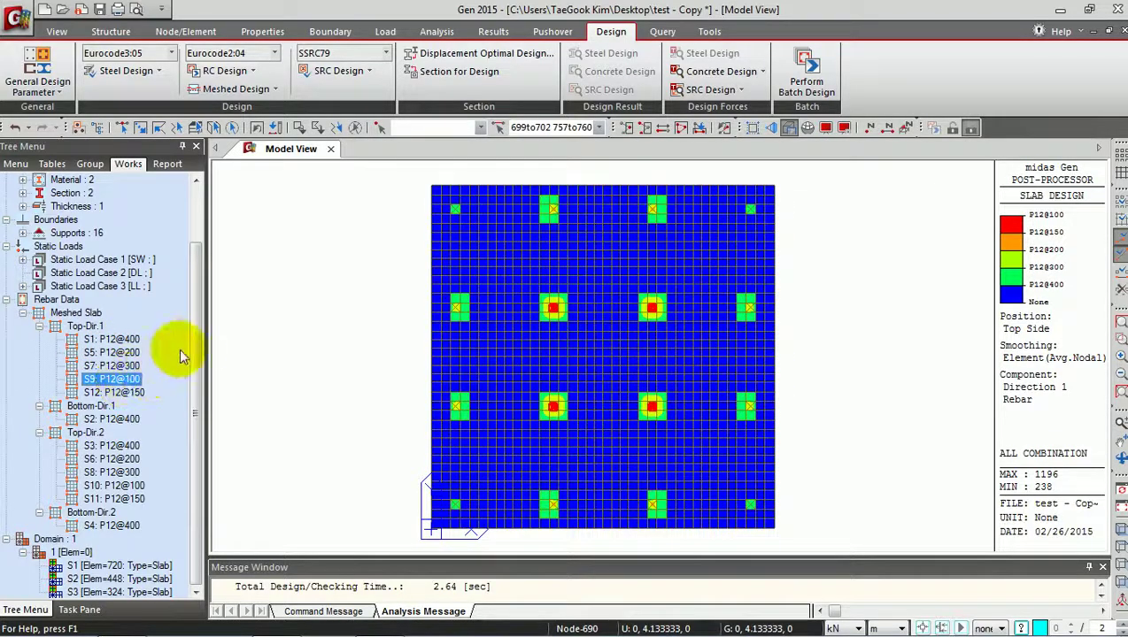
{"action": "scroll", "coordinate": [193, 354], "scroll_direction": "up", "scroll_amount": 1}
{"action": "scroll", "coordinate": [190, 394], "scroll_direction": "down", "scroll_amount": 1}
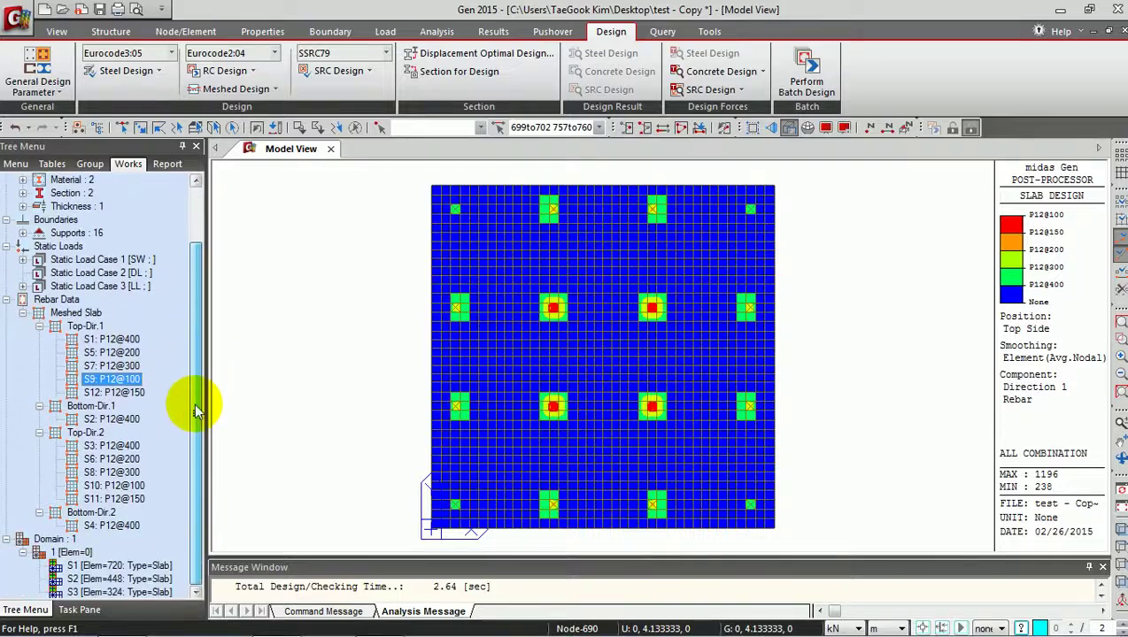
{"action": "left_click", "coordinate": [124, 339]}
{"action": "left_click", "coordinate": [235, 88]}
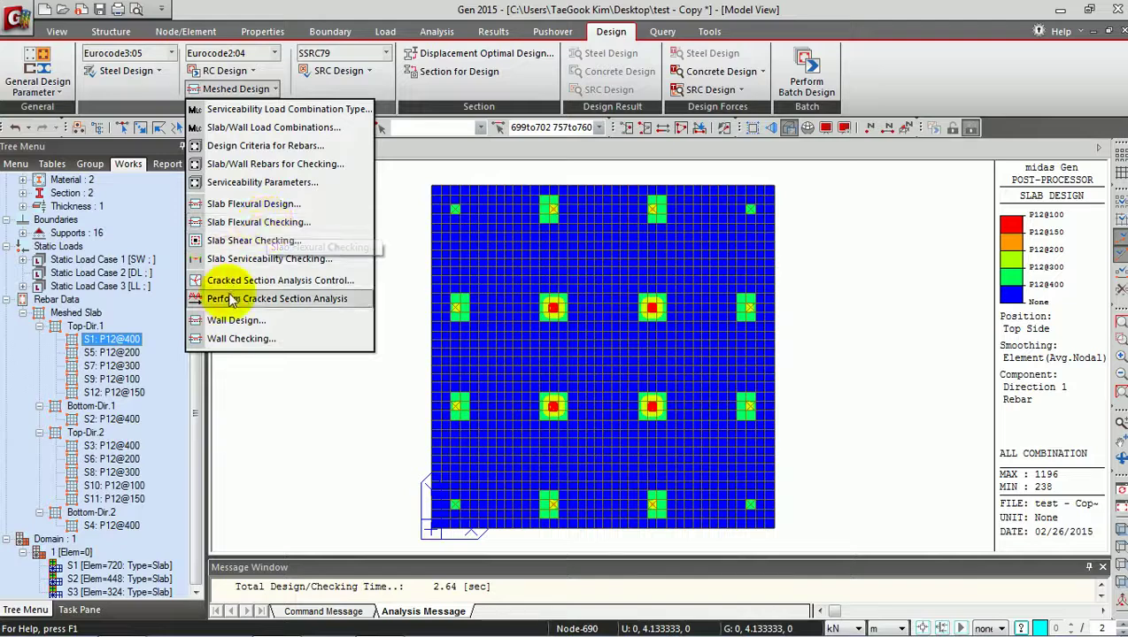
{"action": "left_click", "coordinate": [181, 395]}
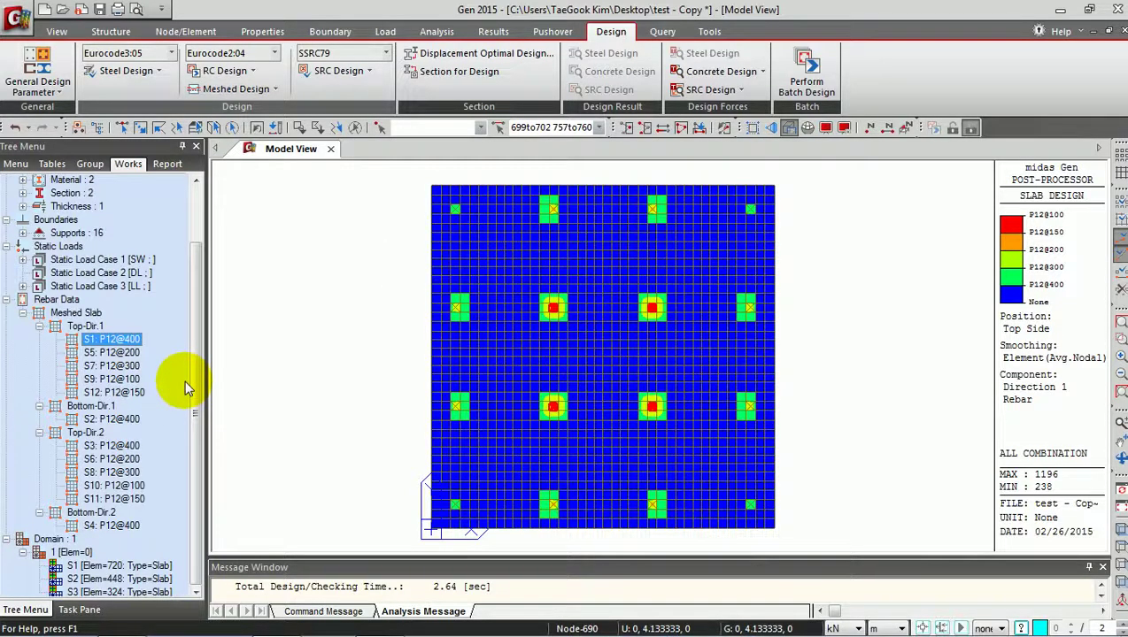
Step: Delete the Top-Dir.1 rebar sets S1, S5, S7, S9 and S12 from the slab rebars for checking
{"action": "right_click", "coordinate": [131, 348]}
{"action": "left_click", "coordinate": [197, 559]}
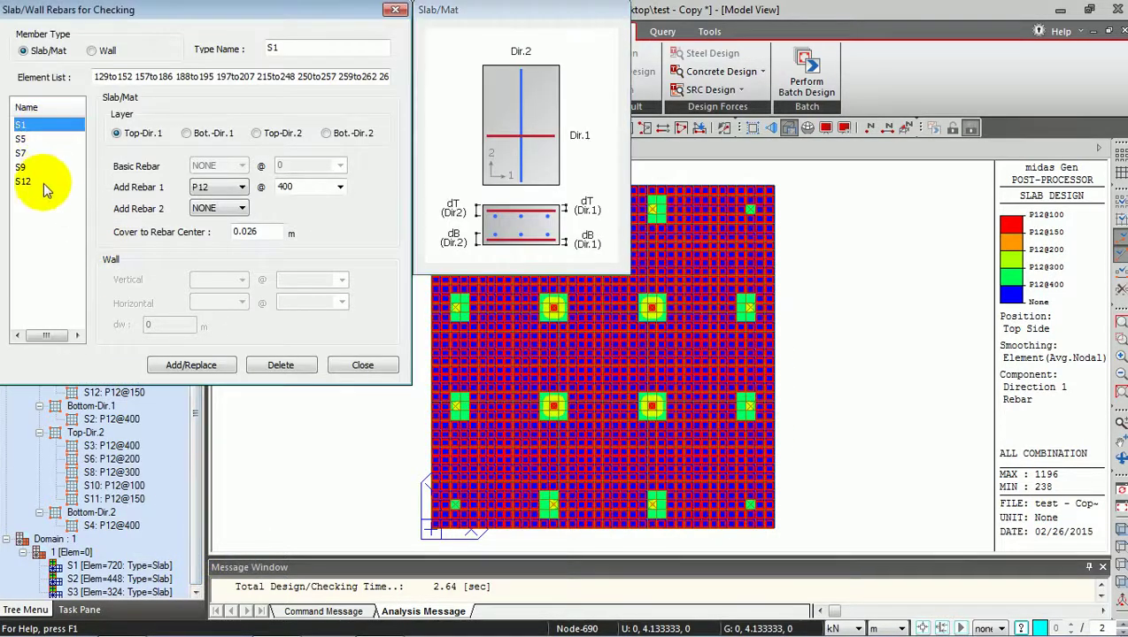
{"action": "left_click", "coordinate": [46, 178], "text": "shift"}
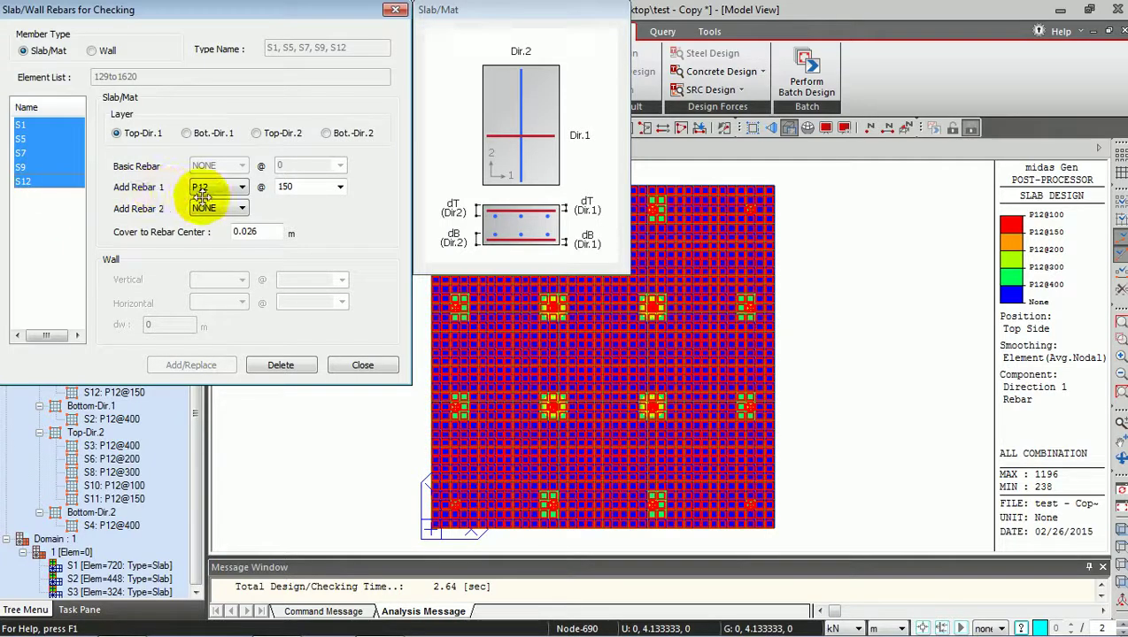
{"action": "left_click", "coordinate": [272, 365]}
Step: Add a Top-Dir.1 slab rebar type named T1-S1 with P12 bars at 150 spacing
{"action": "left_click_drag", "start_coordinate": [355, 50], "coordinate": [137, 59]}
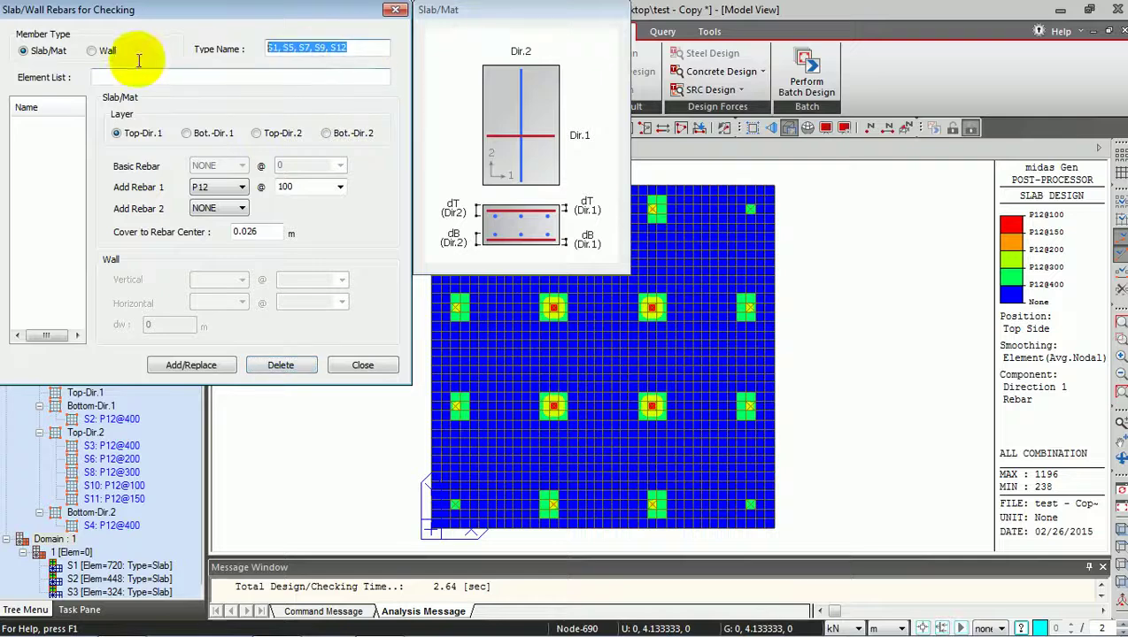
{"action": "type", "text": "T1"}
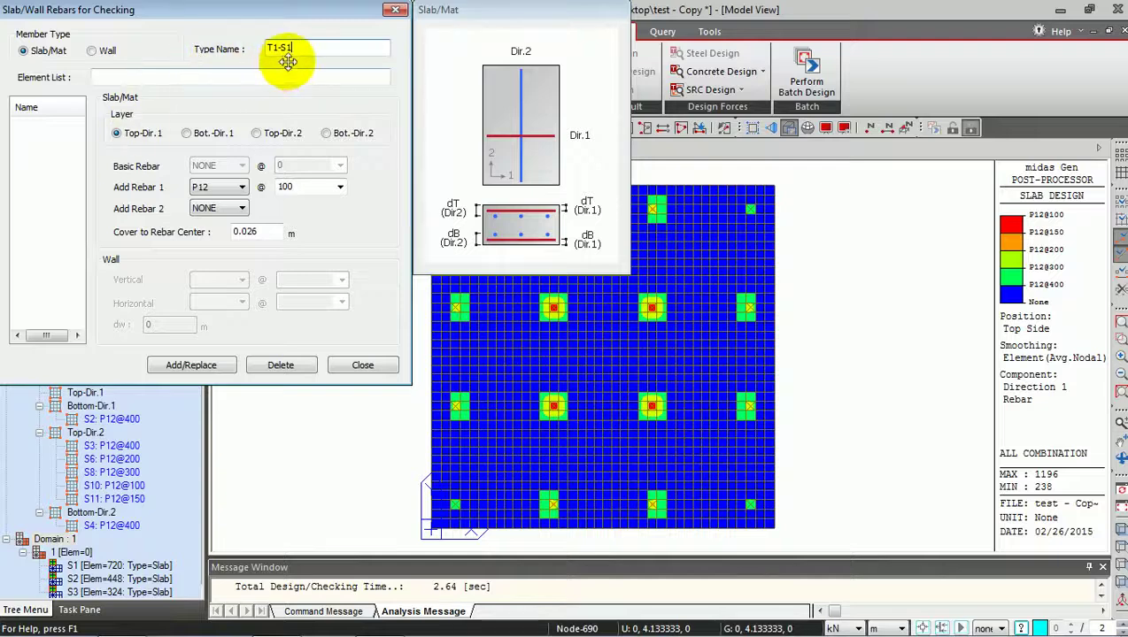
{"action": "type", "text": "-S1"}
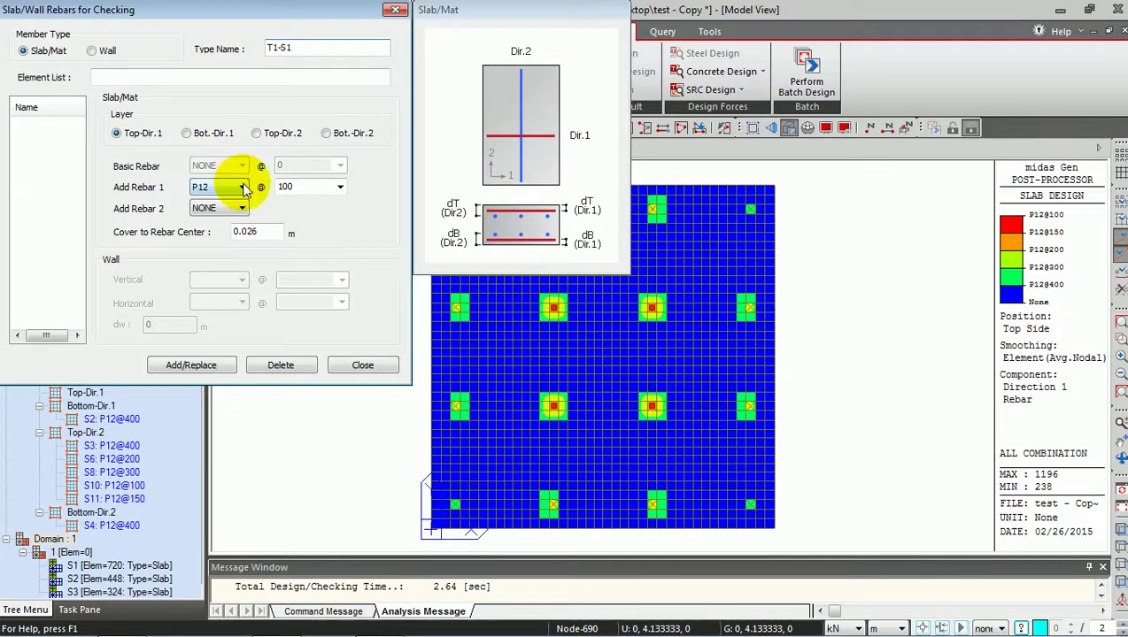
{"action": "left_click", "coordinate": [340, 187]}
{"action": "left_click", "coordinate": [301, 223]}
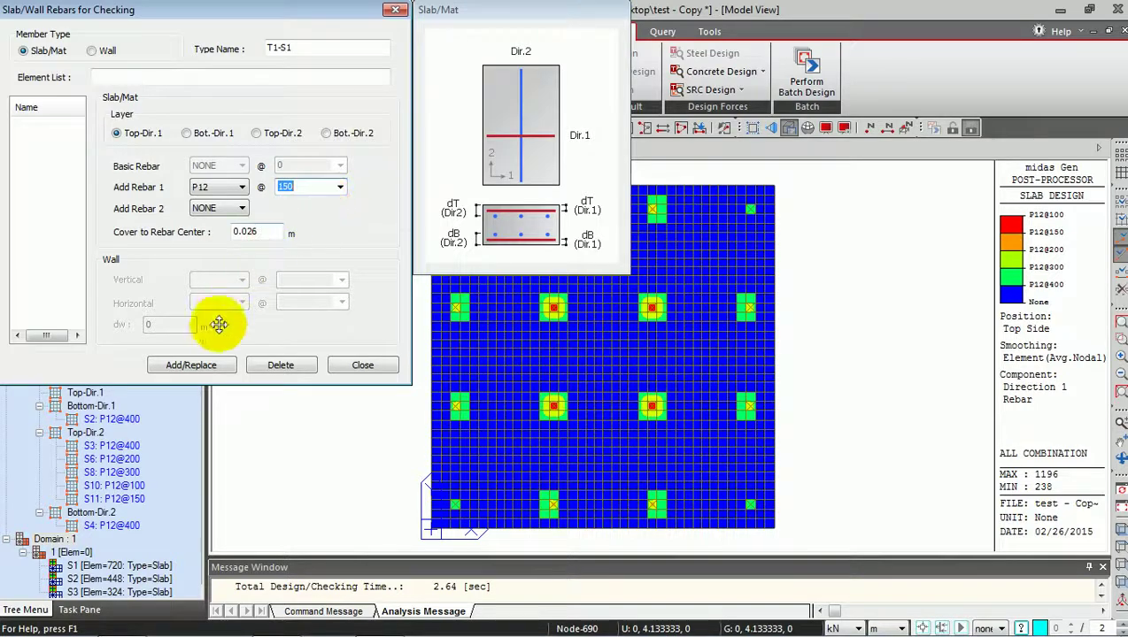
{"action": "left_click", "coordinate": [200, 364]}
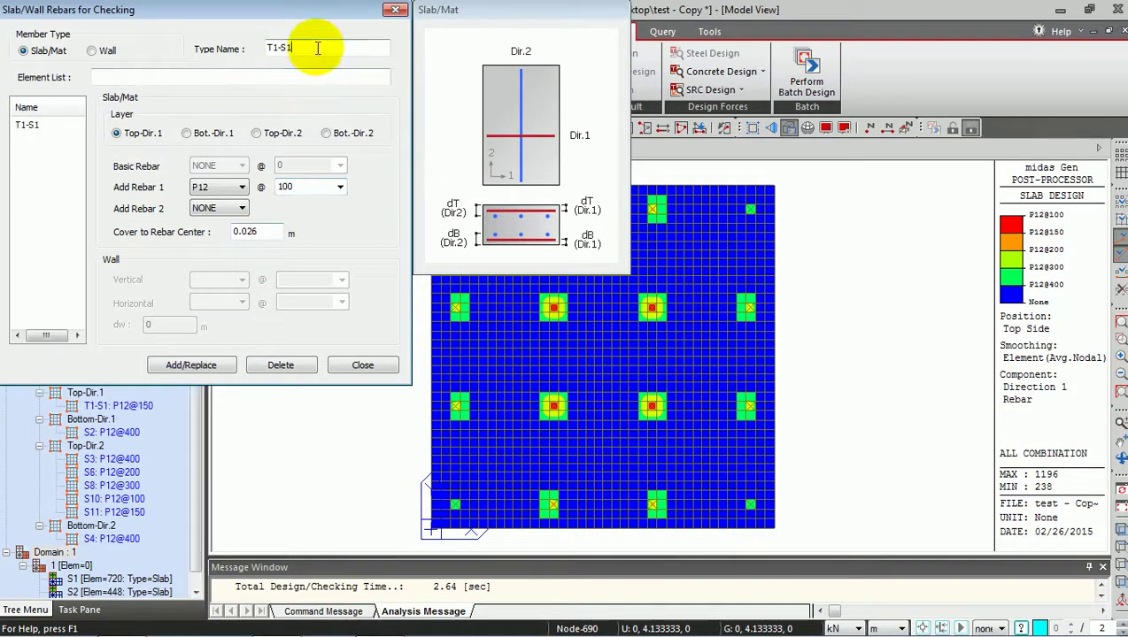
Step: Add a Top-Dir.1 slab rebar type named T1-S2 with P12 bars at 300 spacing
{"action": "key", "text": "BackSpace"}
{"action": "type", "text": "2"}
{"action": "left_click", "coordinate": [340, 187]}
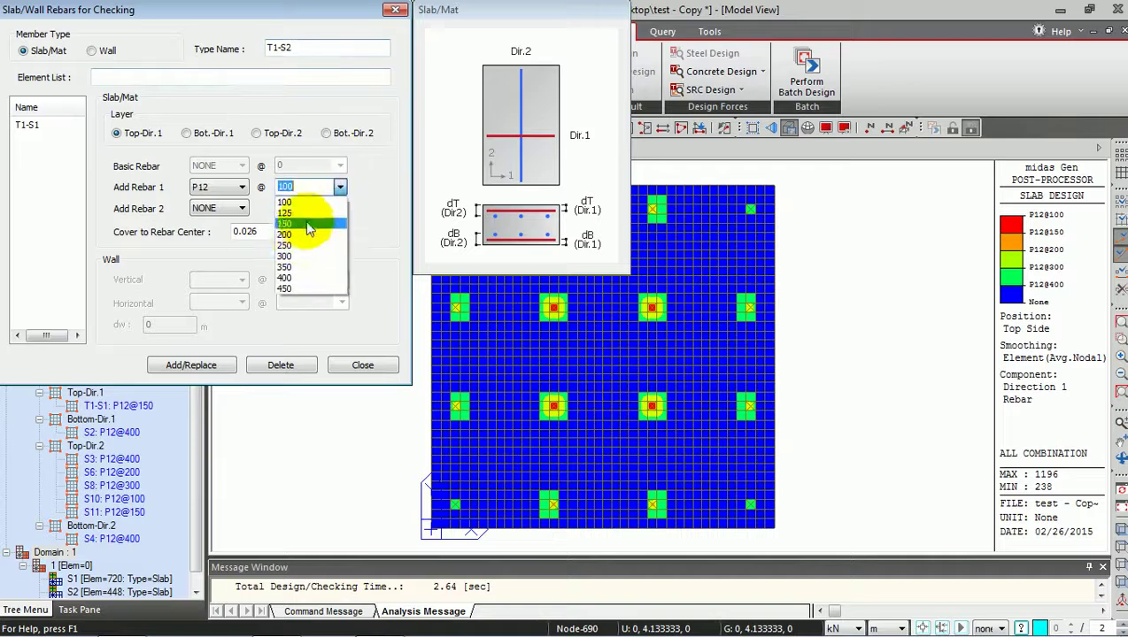
{"action": "left_click", "coordinate": [301, 257]}
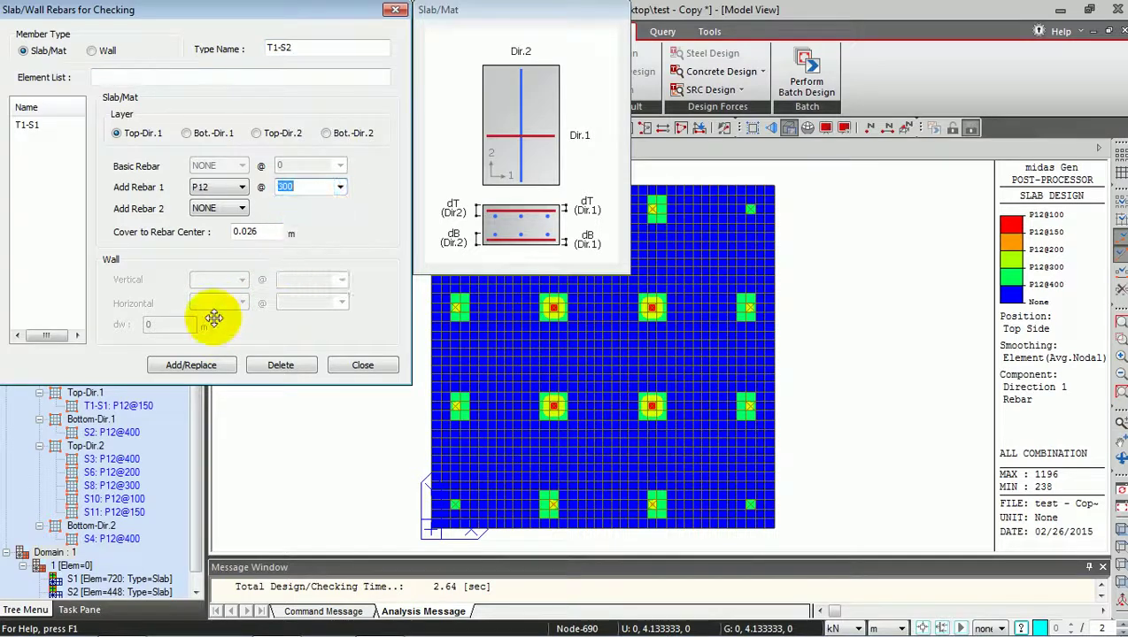
{"action": "left_click", "coordinate": [191, 365]}
Step: Add a Top-Dir.1 slab rebar type named T1-S3 with P5 bars at 400 spacing
{"action": "left_click", "coordinate": [361, 46]}
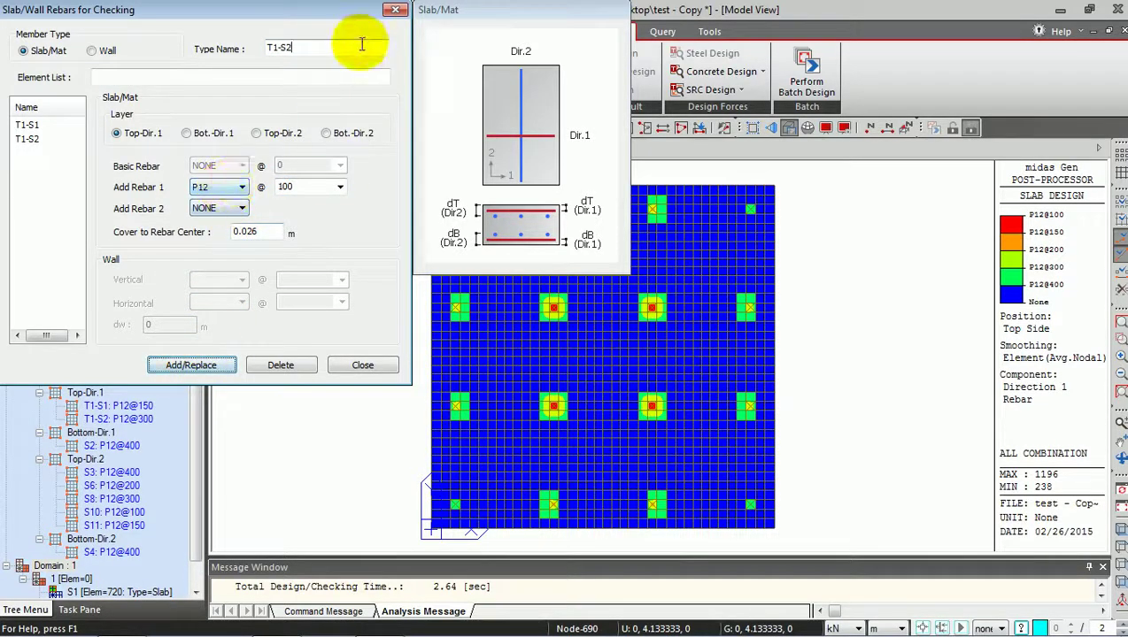
{"action": "key", "text": "BackSpace"}
{"action": "type", "text": "3"}
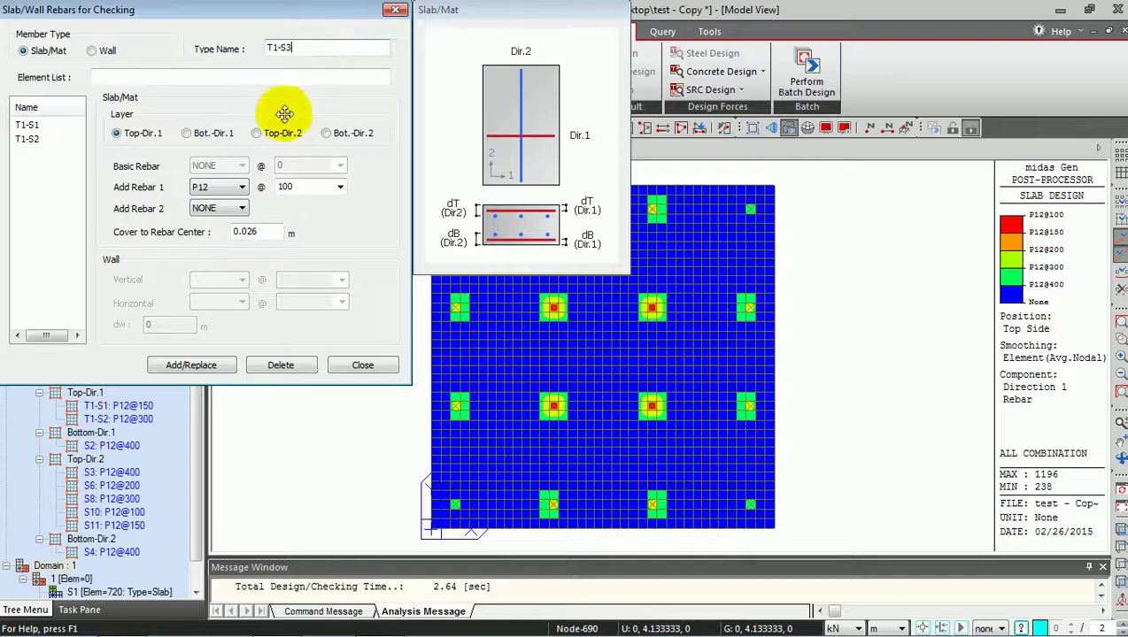
{"action": "left_click", "coordinate": [216, 187]}
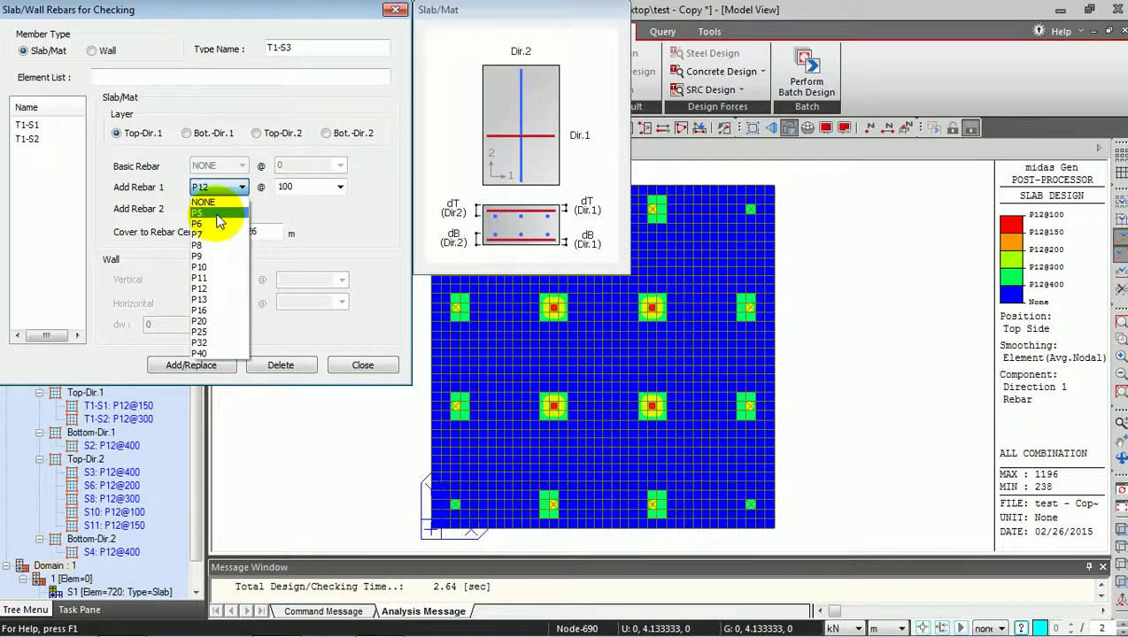
{"action": "left_click", "coordinate": [217, 214]}
{"action": "left_click", "coordinate": [331, 187]}
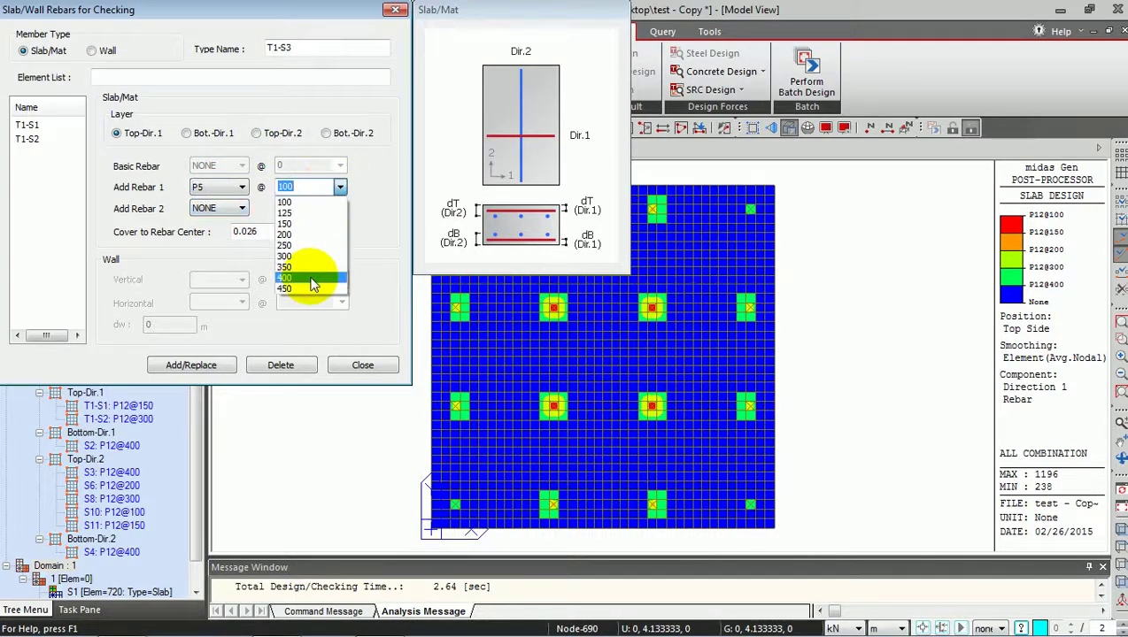
{"action": "left_click", "coordinate": [310, 279]}
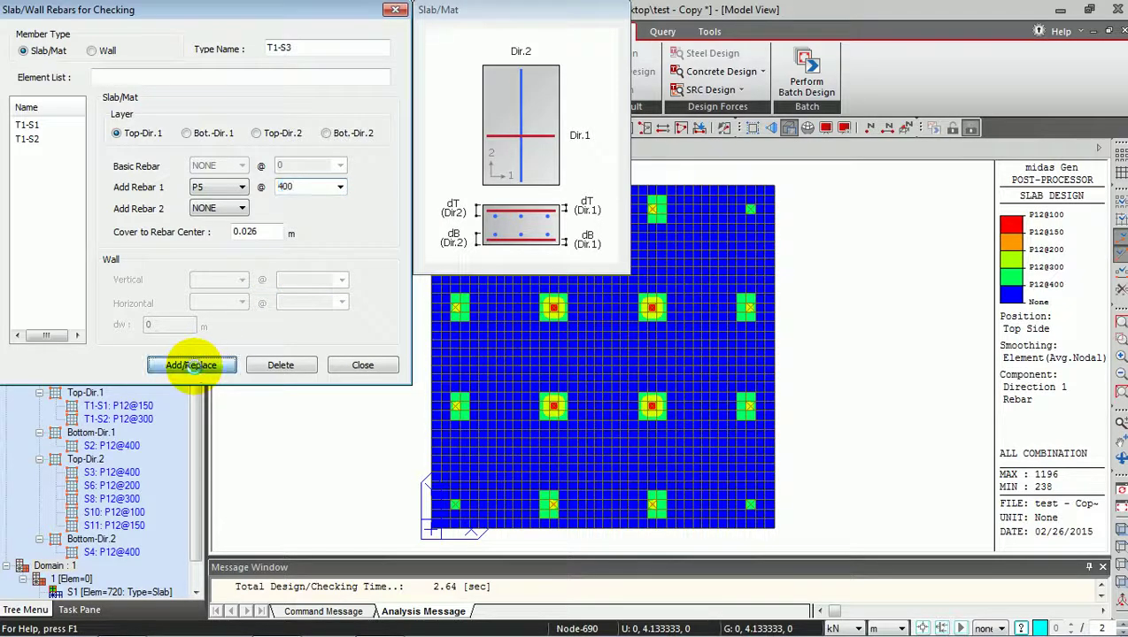
{"action": "left_click", "coordinate": [192, 365]}
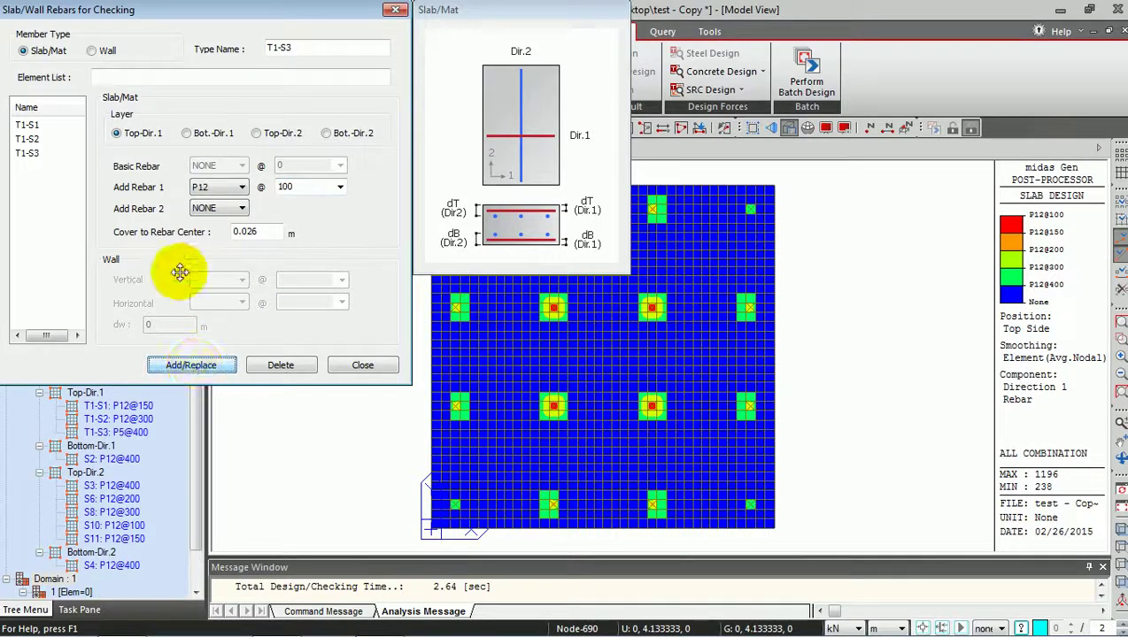
Step: Set the Bot.-Dir.1 slab rebar type S2 to P12 bars at 200 spacing
{"action": "left_click", "coordinate": [203, 136]}
{"action": "left_click", "coordinate": [71, 128]}
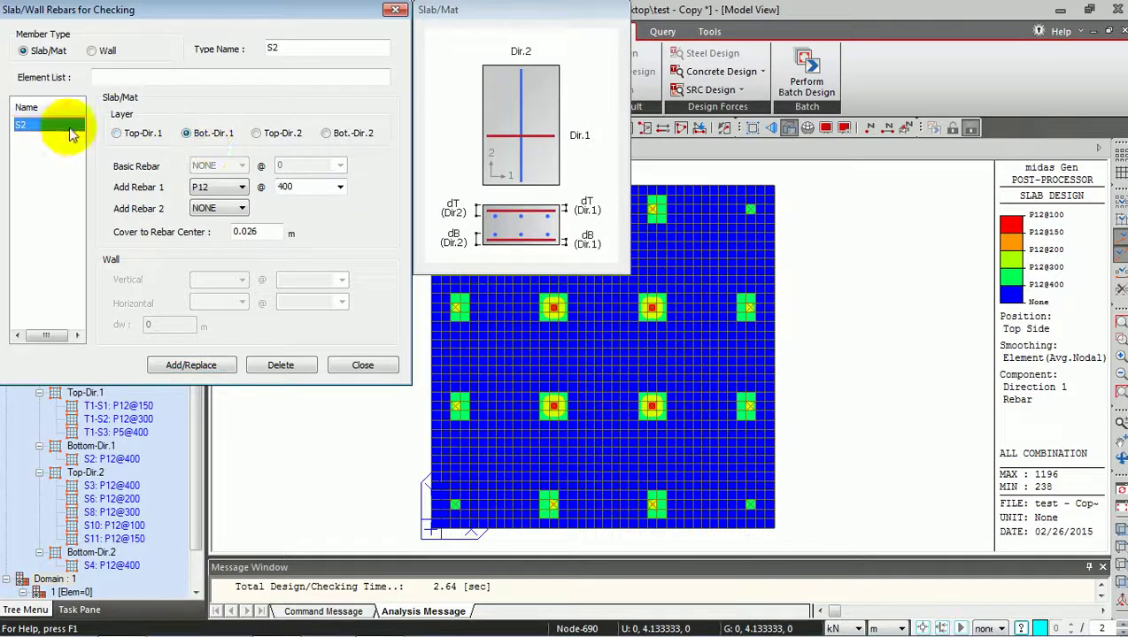
{"action": "left_click", "coordinate": [337, 186]}
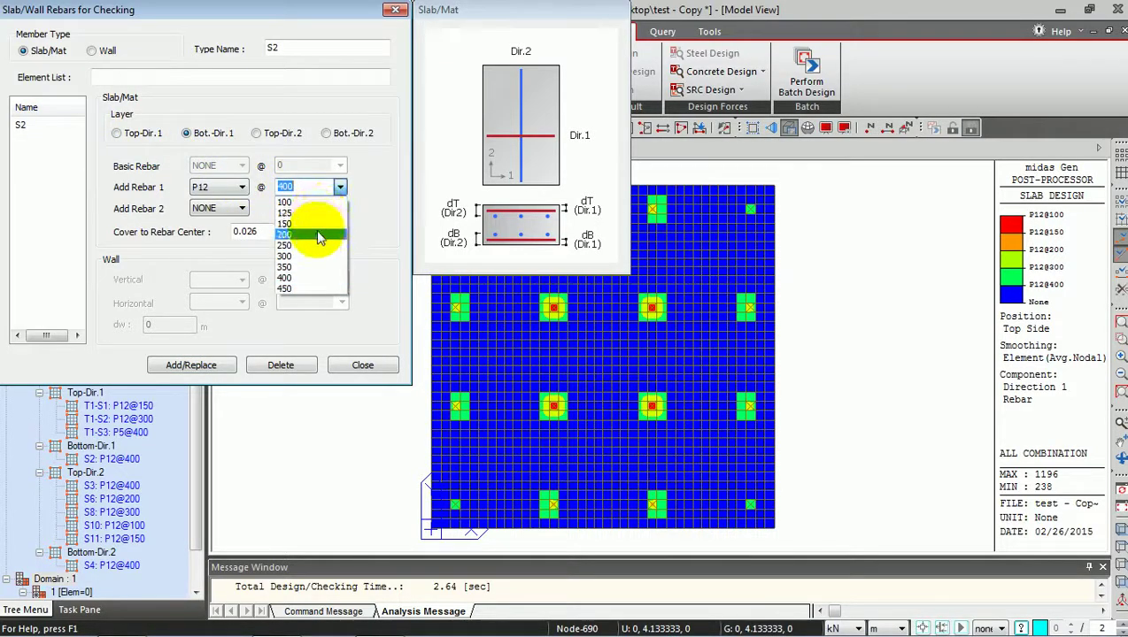
{"action": "left_click", "coordinate": [318, 234]}
{"action": "left_click", "coordinate": [196, 364]}
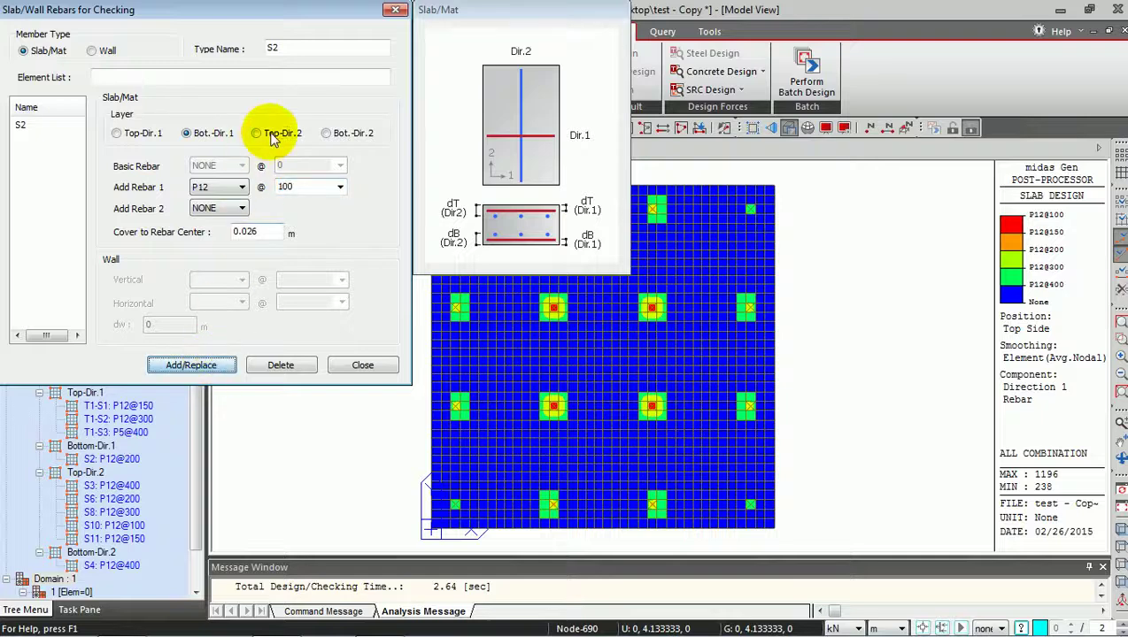
Step: Replace the Top-Dir.2 rebar sets S3, S6, S8, S10 and S11 with a type named T2-S1 using P12 bars at 150 spacing
{"action": "left_click_drag", "start_coordinate": [65, 130], "coordinate": [52, 177]}
{"action": "left_click", "coordinate": [278, 366]}
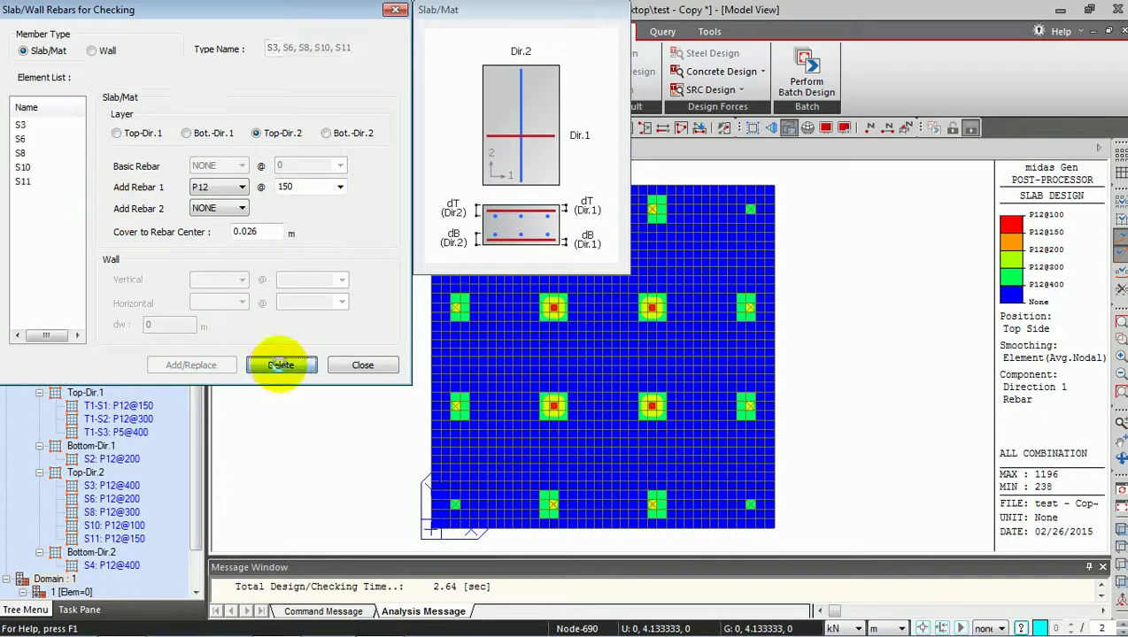
{"action": "left_click_drag", "start_coordinate": [342, 47], "coordinate": [152, 45]}
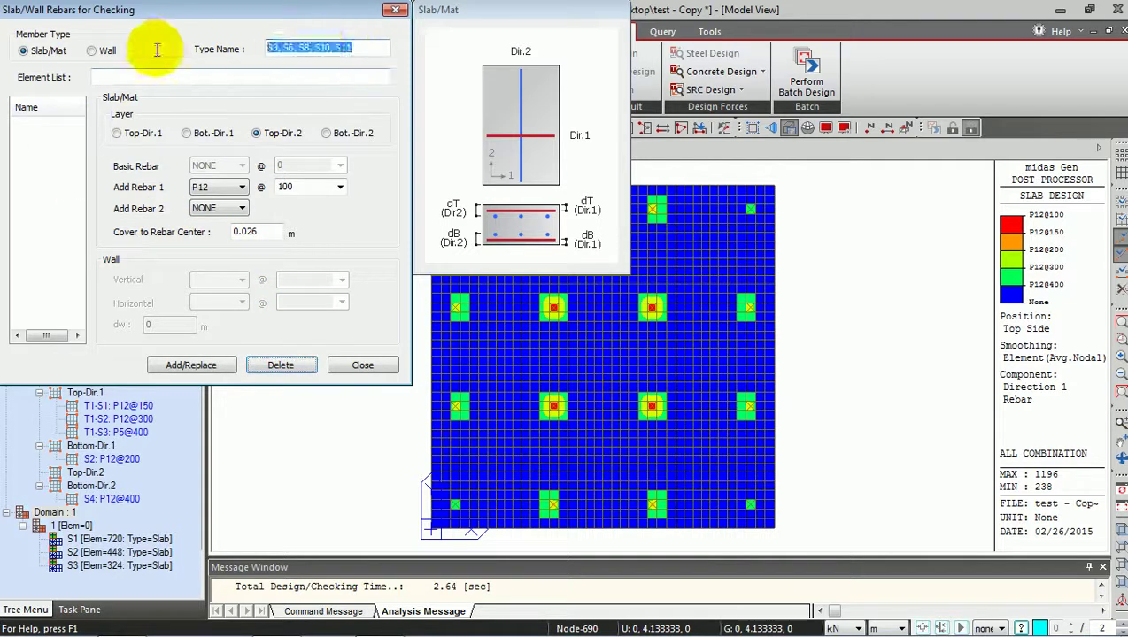
{"action": "type", "text": "T2-S1"}
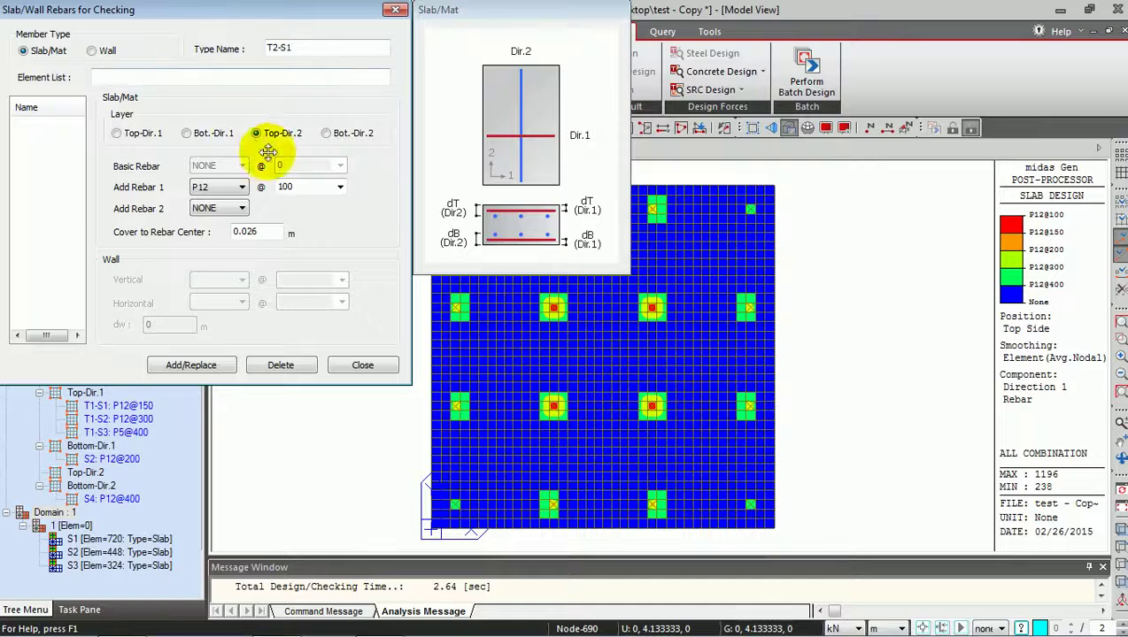
{"action": "left_click", "coordinate": [339, 188]}
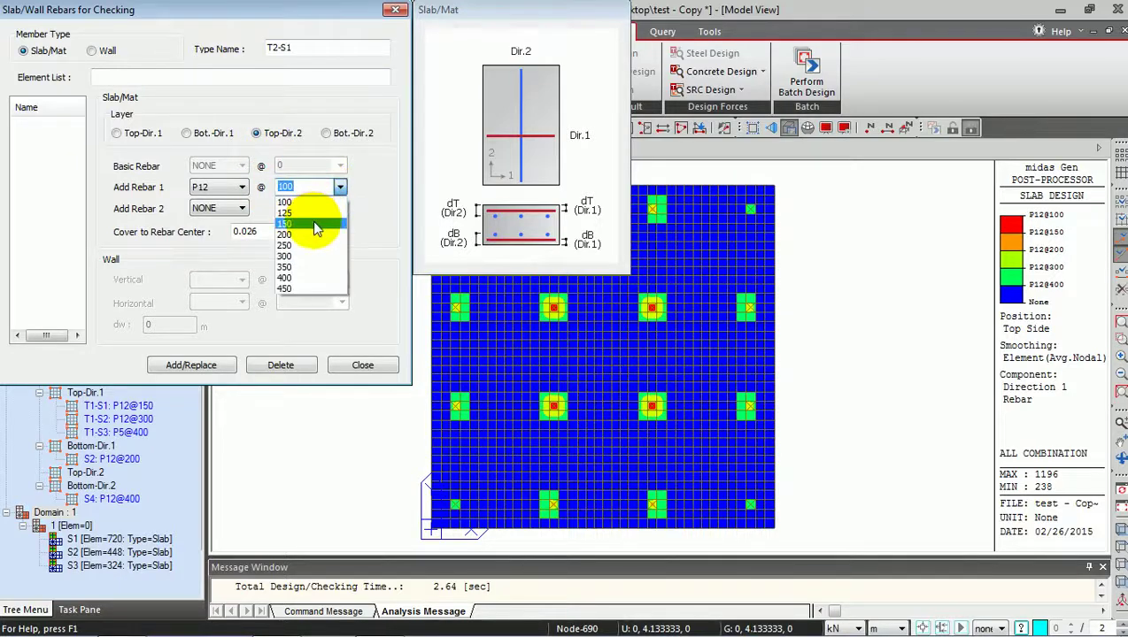
{"action": "left_click", "coordinate": [312, 220]}
{"action": "left_click", "coordinate": [193, 363]}
Step: Add a Top-Dir.2 slab rebar type named T2-S2 with P12 bars at 300 spacing
{"action": "left_click", "coordinate": [216, 189]}
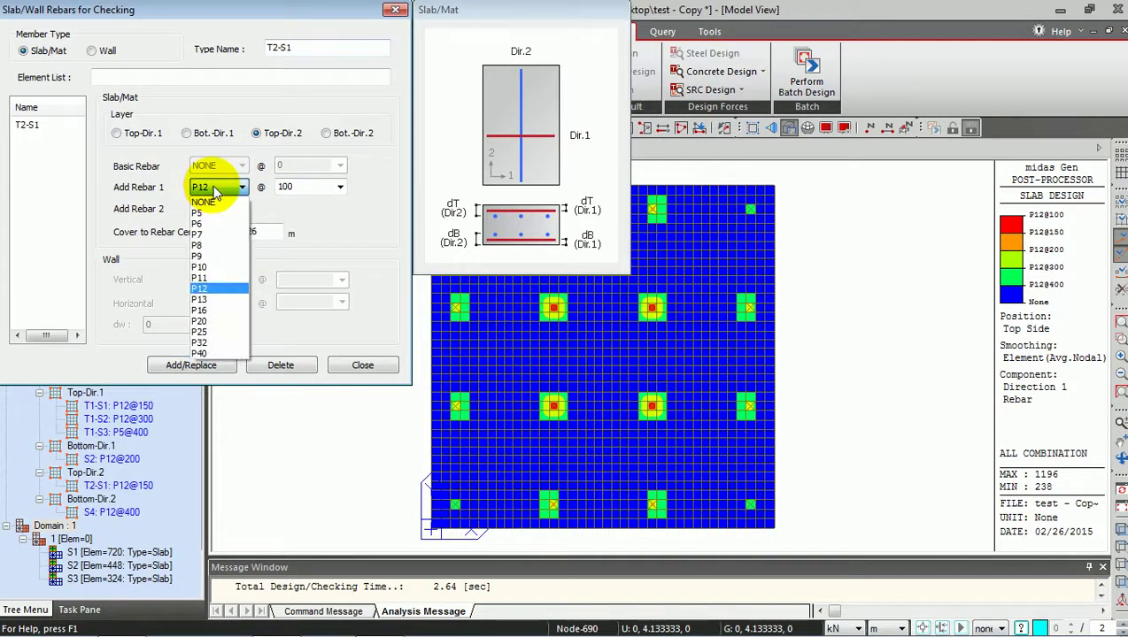
{"action": "left_click", "coordinate": [215, 189]}
{"action": "left_click", "coordinate": [310, 51]}
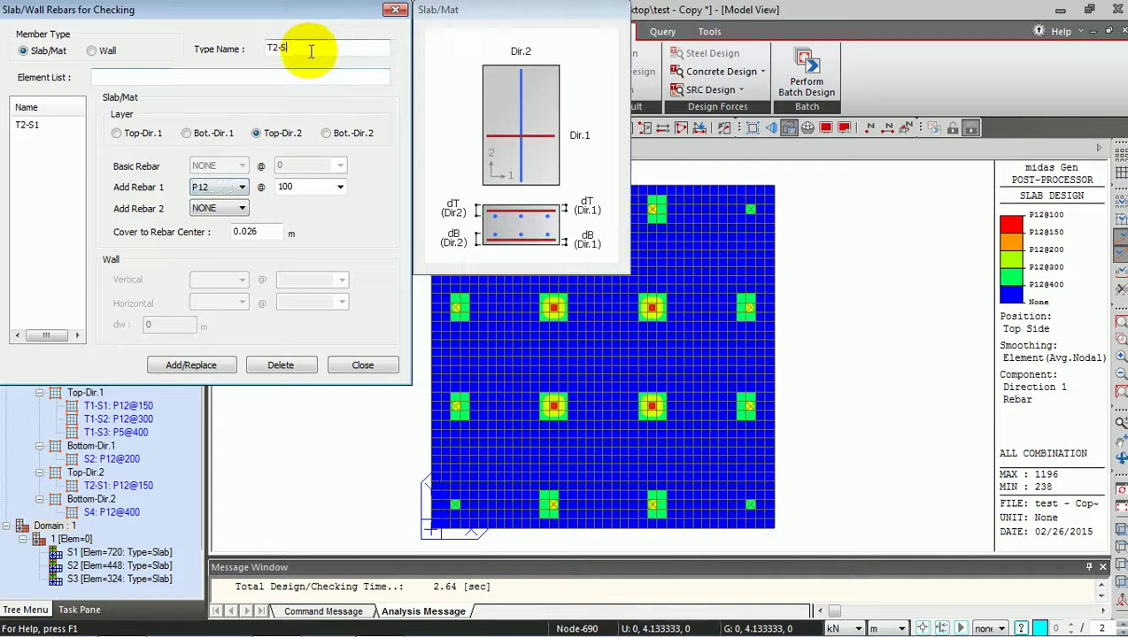
{"action": "type", "text": "2"}
{"action": "left_click", "coordinate": [339, 188]}
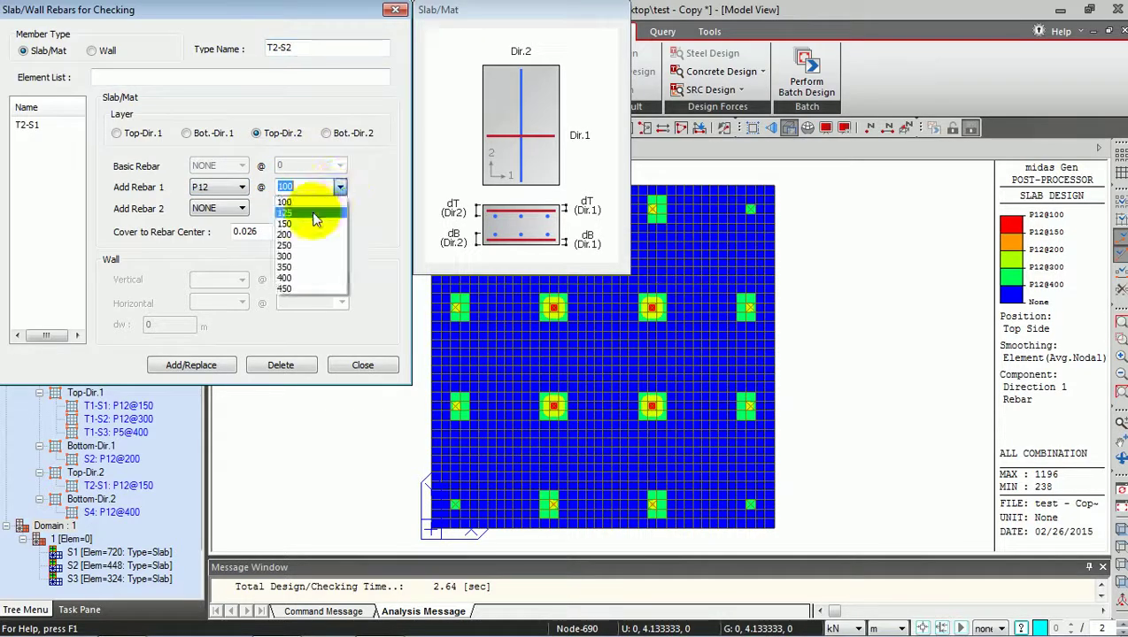
{"action": "left_click", "coordinate": [301, 256]}
{"action": "left_click", "coordinate": [213, 364]}
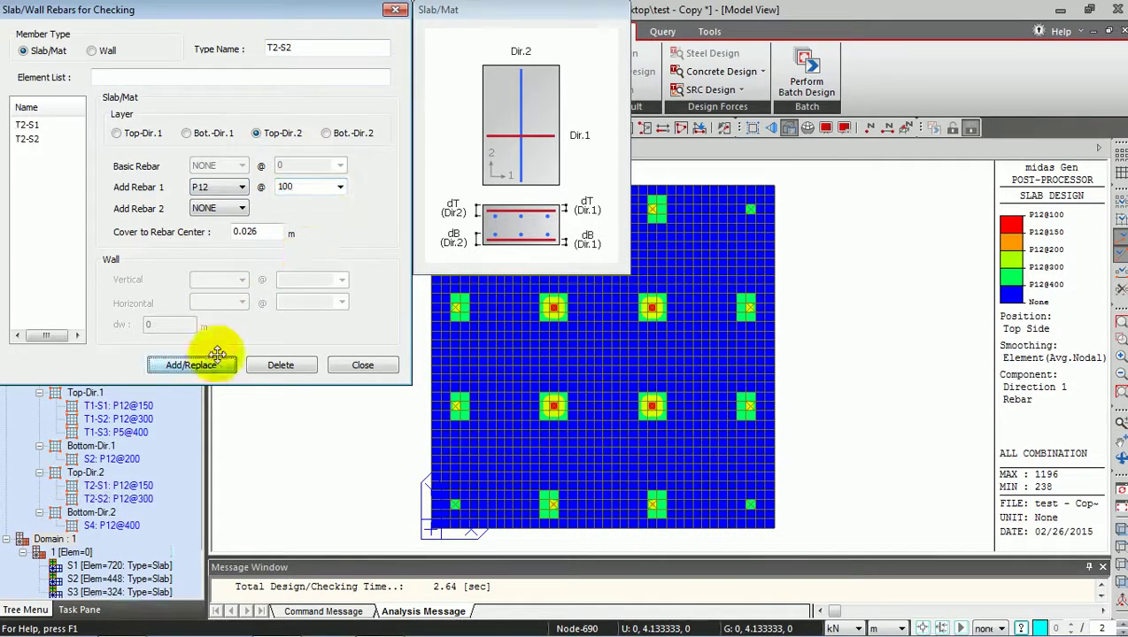
Step: Add a Top-Dir.2 slab rebar type named T2-S3 with P5 bars at 400 spacing
{"action": "left_click", "coordinate": [301, 50]}
{"action": "key", "text": "BackSpace"}
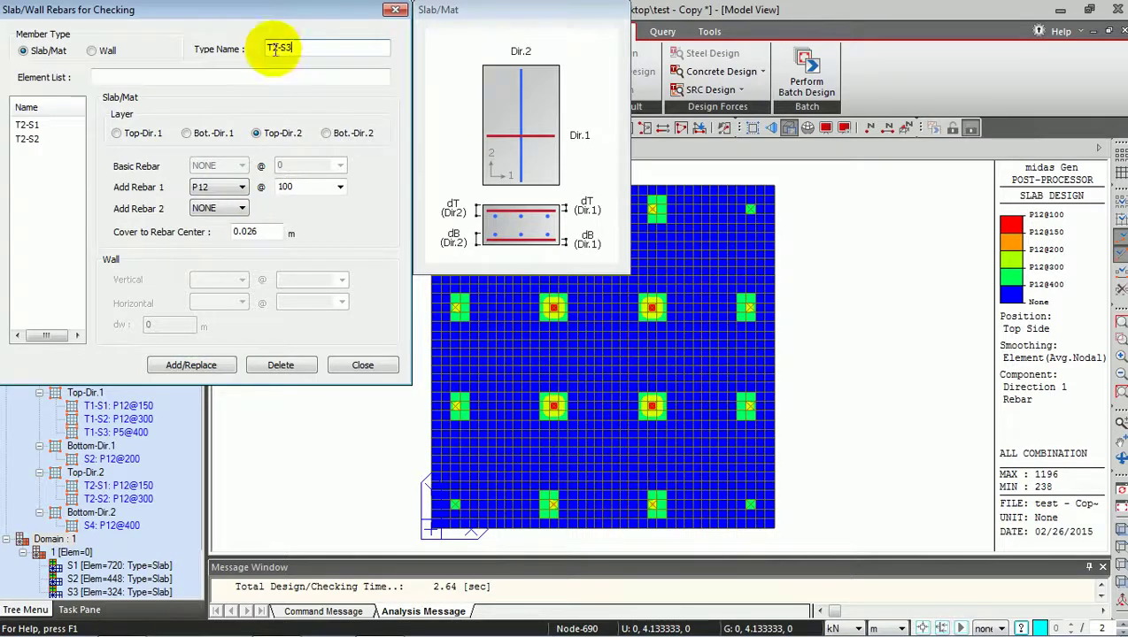
{"action": "type", "text": "3"}
{"action": "left_click", "coordinate": [217, 187]}
{"action": "left_click", "coordinate": [220, 211]}
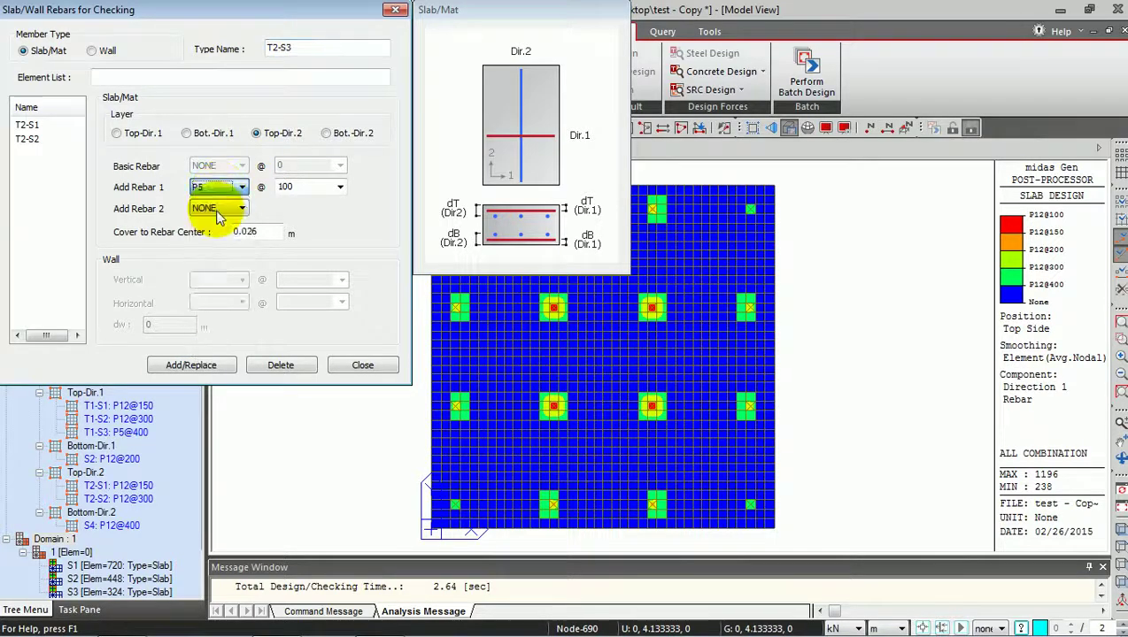
{"action": "left_click", "coordinate": [338, 187]}
{"action": "left_click", "coordinate": [297, 277]}
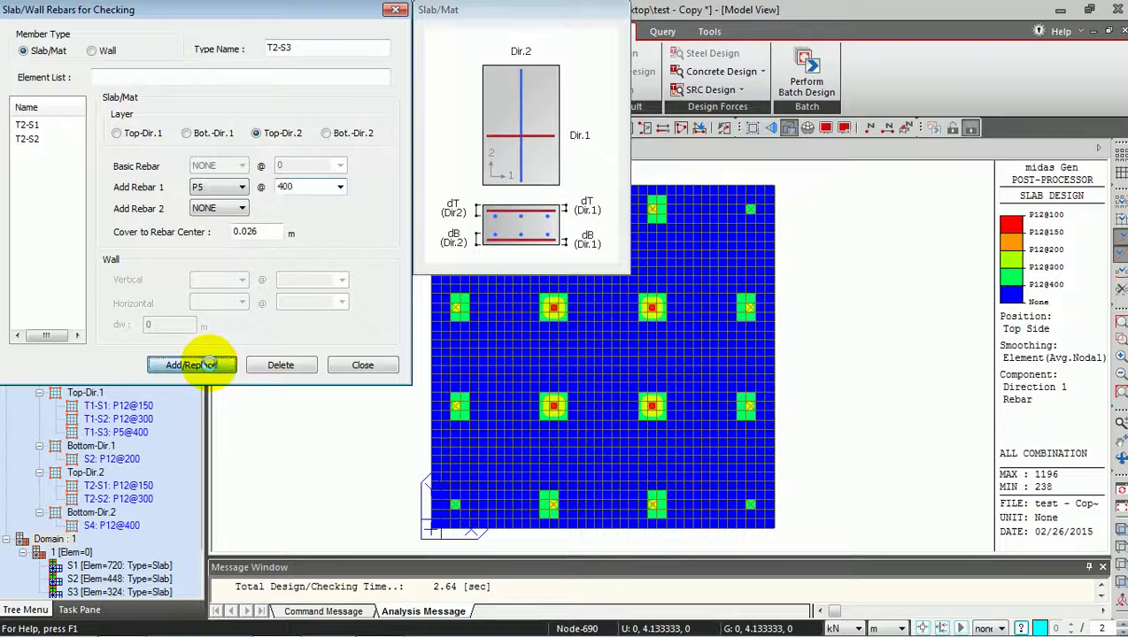
{"action": "left_click", "coordinate": [191, 365]}
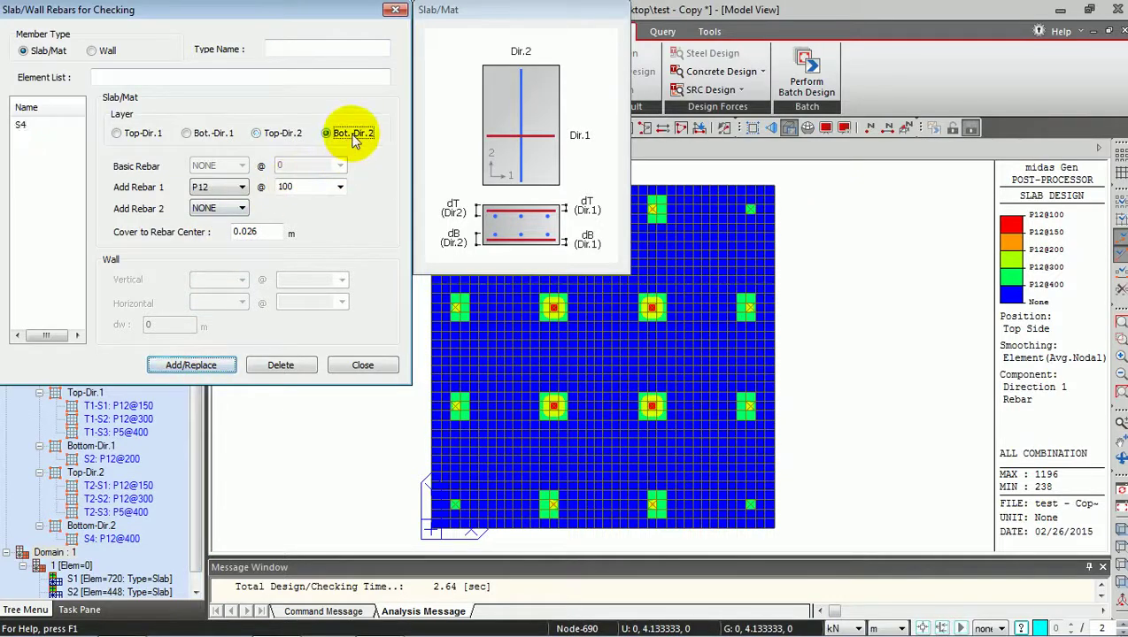
Step: Set the Bot.-Dir.2 slab rebar type S4 to P12 bars at 200 spacing and close the rebar definition dialog
{"action": "left_click", "coordinate": [21, 125]}
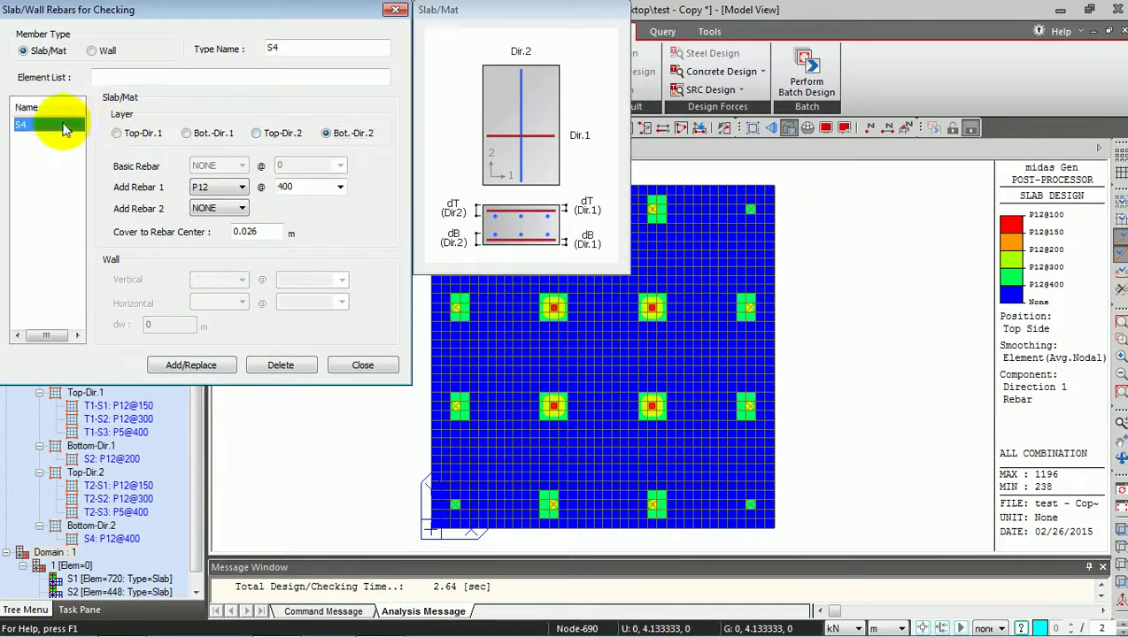
{"action": "left_click", "coordinate": [339, 186]}
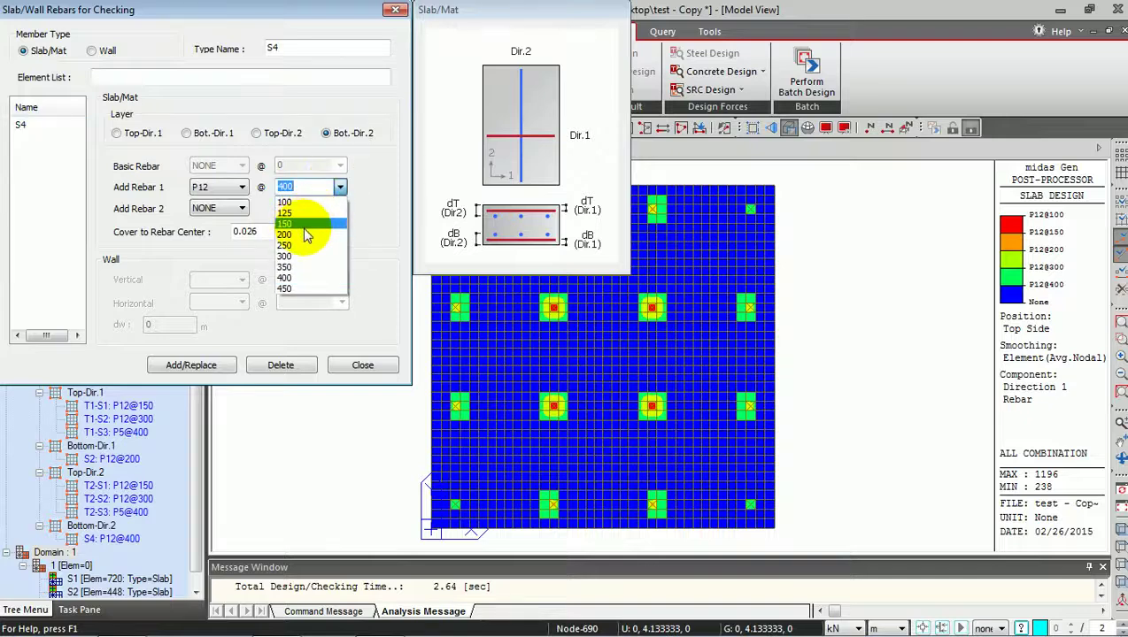
{"action": "left_click", "coordinate": [301, 213]}
{"action": "left_click", "coordinate": [340, 186]}
{"action": "left_click", "coordinate": [303, 231]}
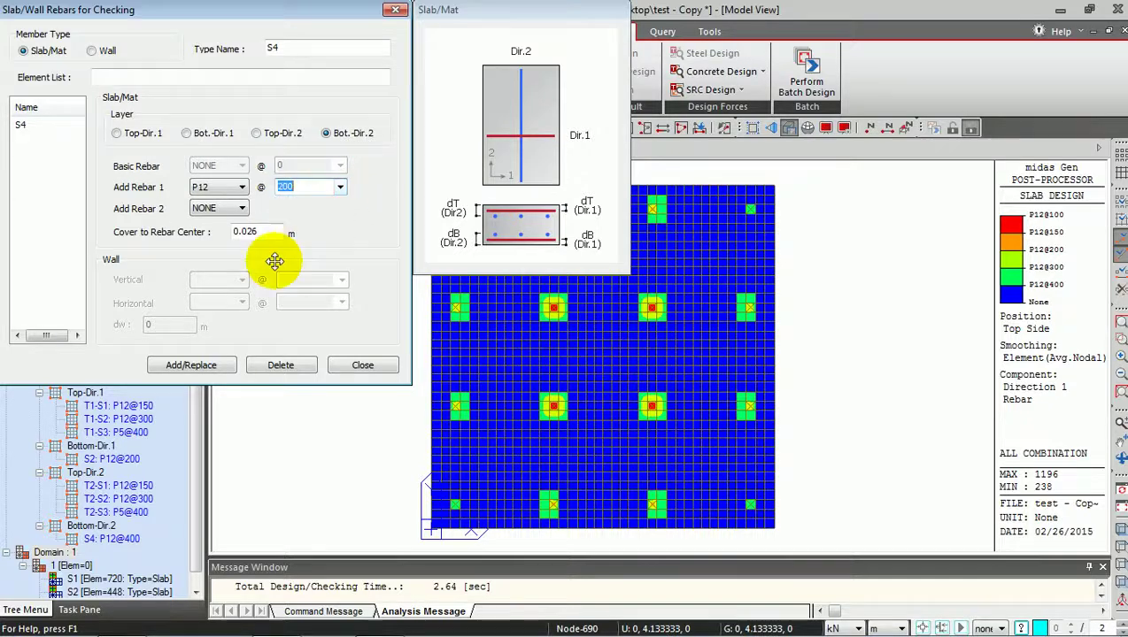
{"action": "left_click", "coordinate": [199, 366]}
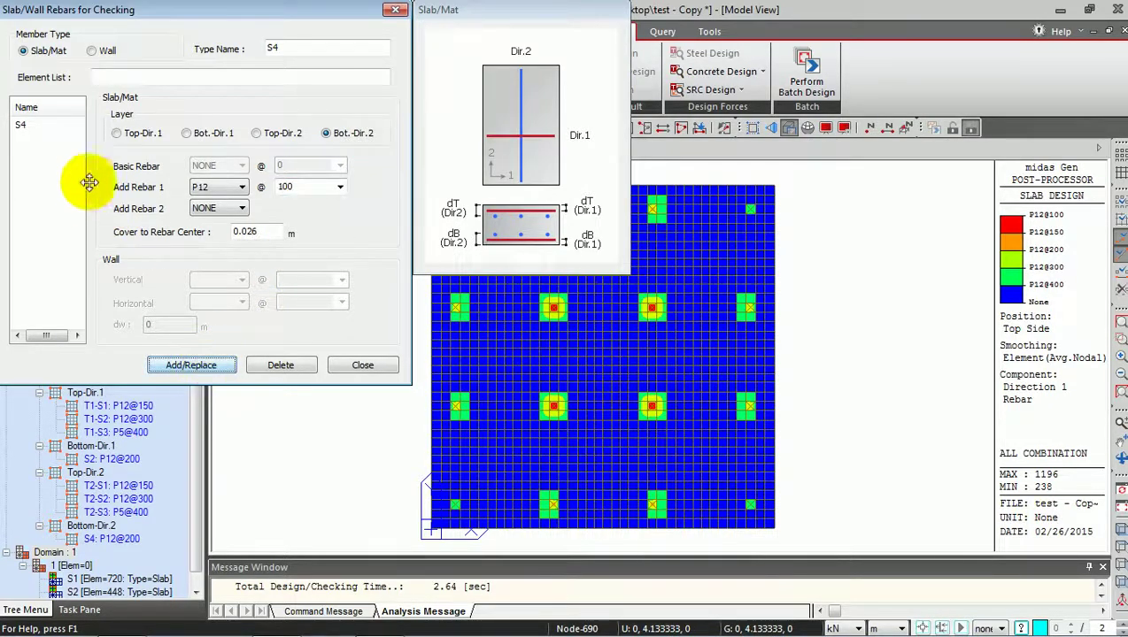
{"action": "left_click", "coordinate": [363, 366]}
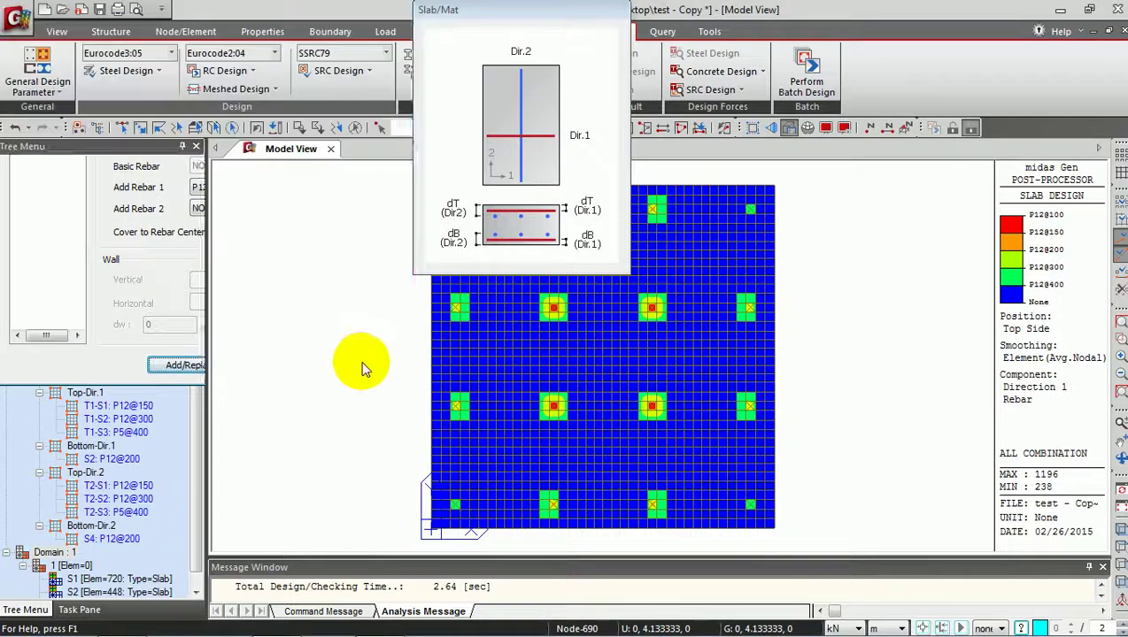
Step: Assign rebar type T1-S1 to the elements of sub-domain S1, and check which elements T1-S1 and T2-S1 cover
{"action": "scroll", "coordinate": [186, 443], "scroll_direction": "down", "scroll_amount": 1}
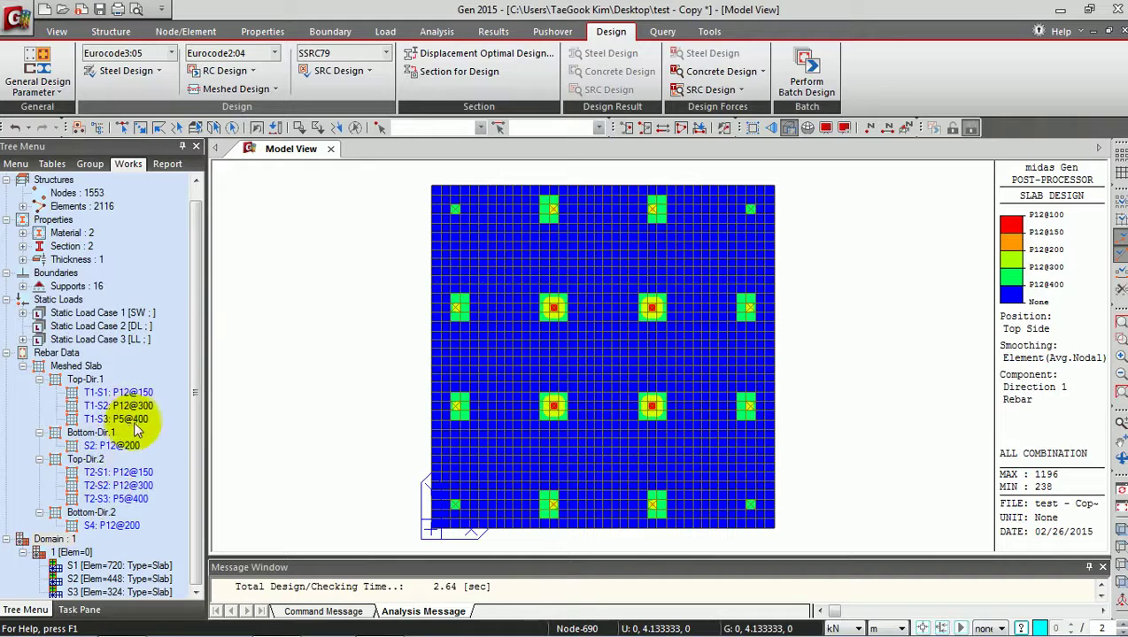
{"action": "left_click", "coordinate": [146, 566]}
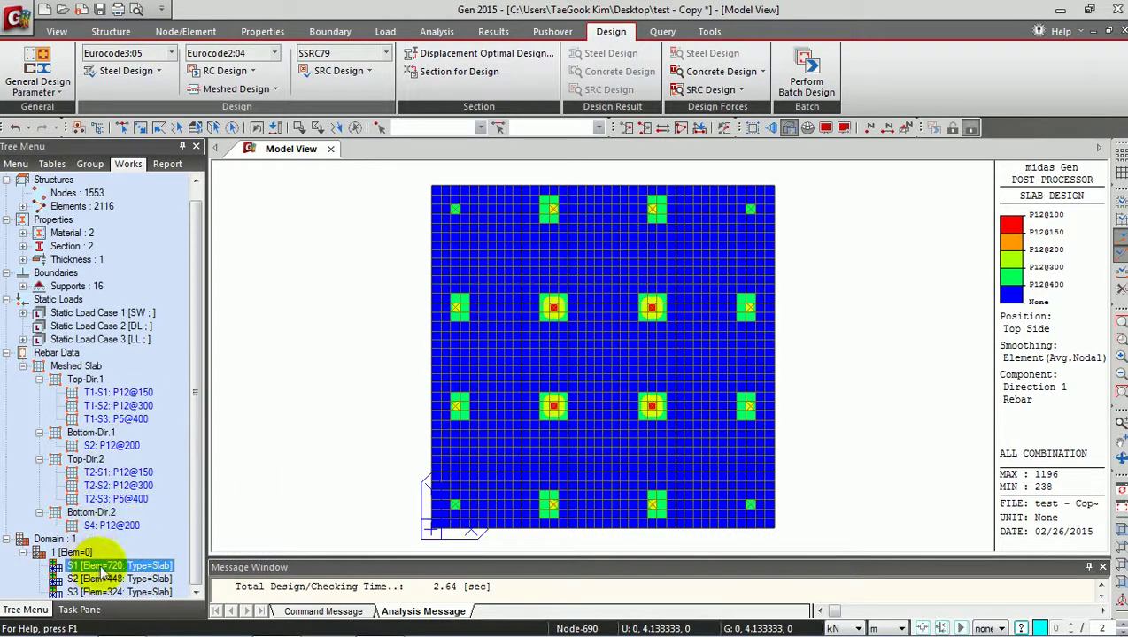
{"action": "double_click", "coordinate": [138, 569]}
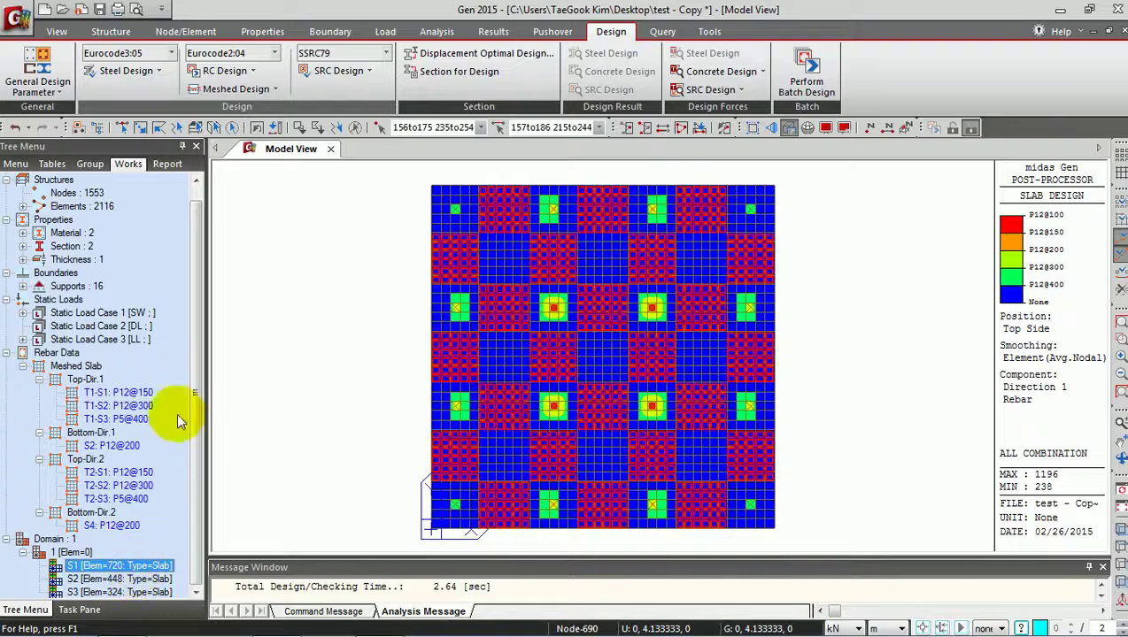
{"action": "left_click", "coordinate": [124, 393]}
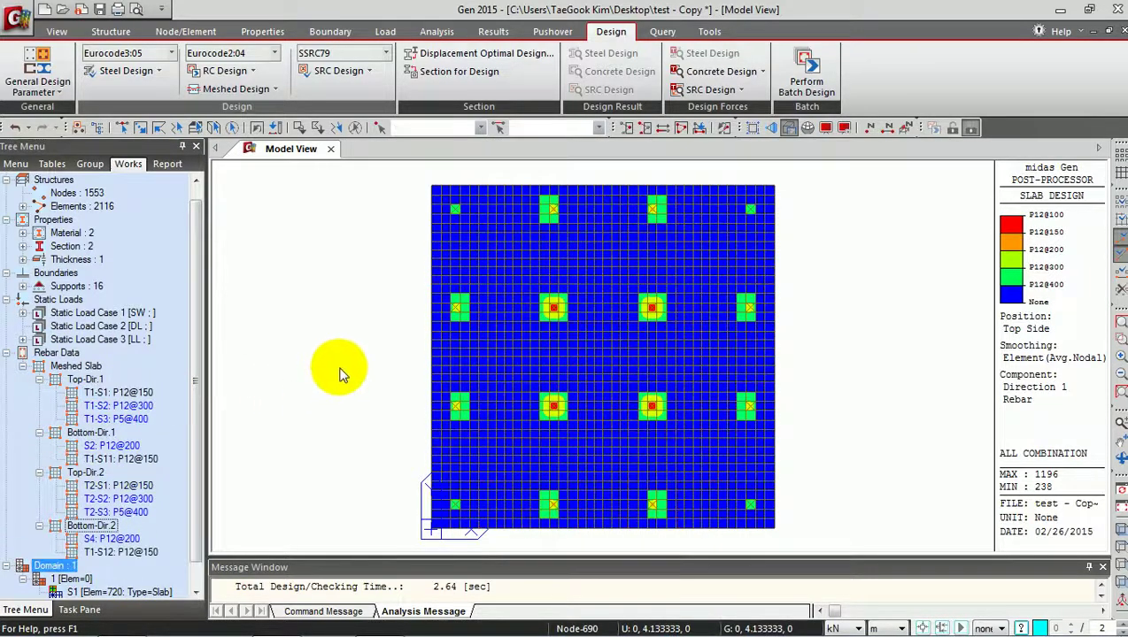
{"action": "left_click_drag", "start_coordinate": [198, 409], "coordinate": [201, 496]}
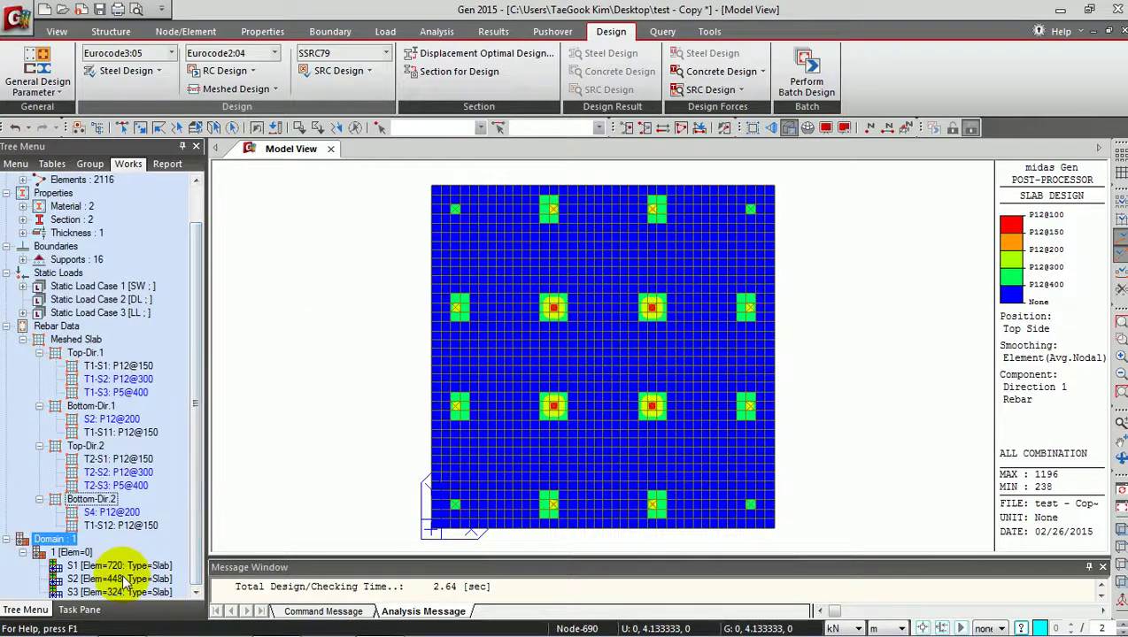
{"action": "double_click", "coordinate": [118, 365]}
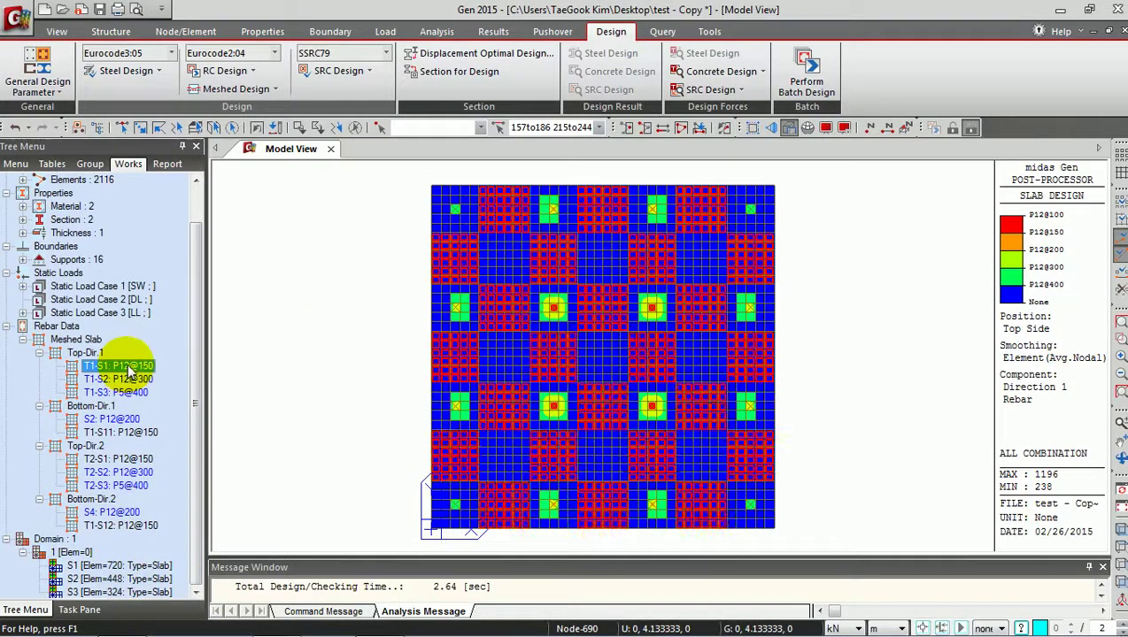
{"action": "left_click", "coordinate": [129, 460]}
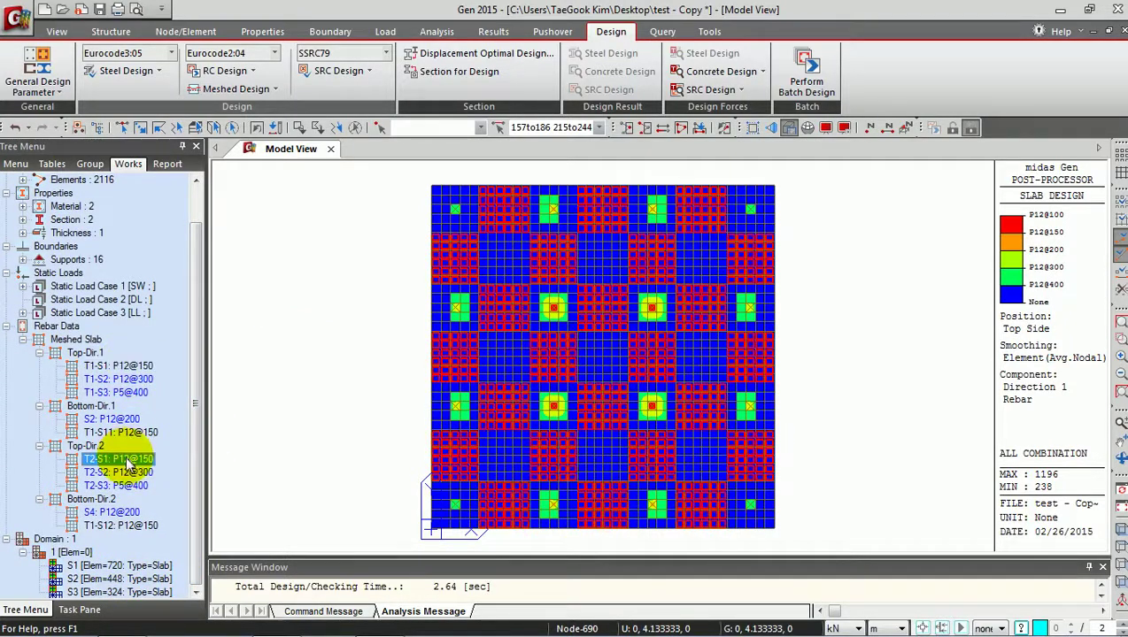
Step: Assign rebar type T1-S2 to the elements of sub-domain S2 and T1-S3 to those of sub-domain S3
{"action": "left_click", "coordinate": [140, 577]}
{"action": "left_click_drag", "start_coordinate": [125, 381], "coordinate": [375, 382]}
{"action": "scroll", "coordinate": [190, 425], "scroll_direction": "down", "scroll_amount": 1}
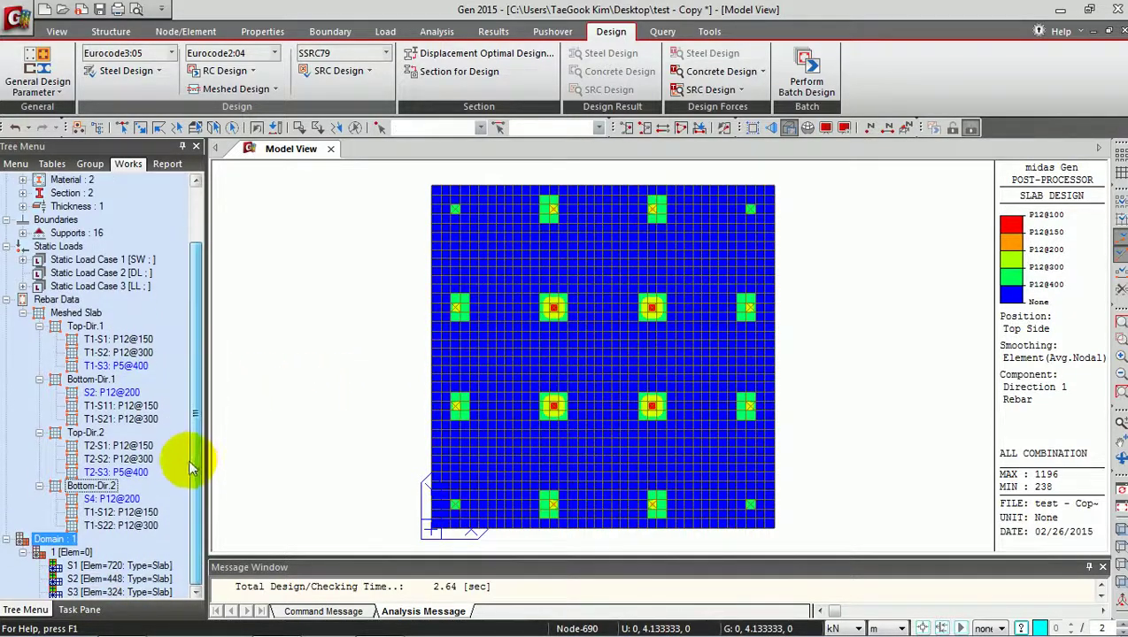
{"action": "left_click", "coordinate": [146, 590]}
{"action": "left_click_drag", "start_coordinate": [133, 366], "coordinate": [142, 376]}
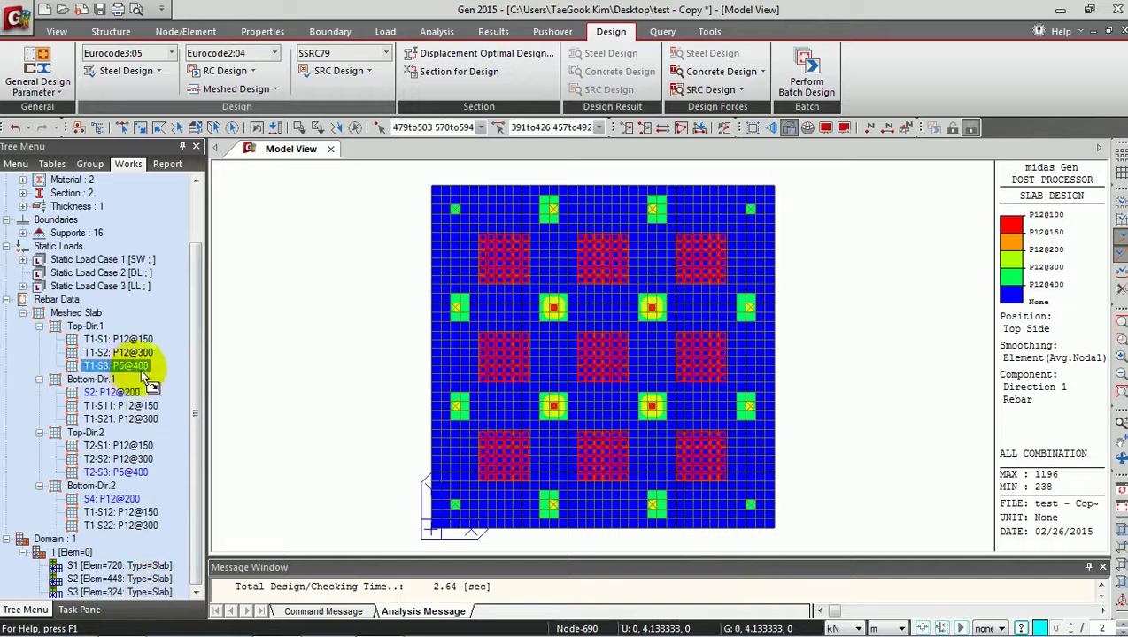
{"action": "left_click_drag", "start_coordinate": [363, 377], "coordinate": [362, 373]}
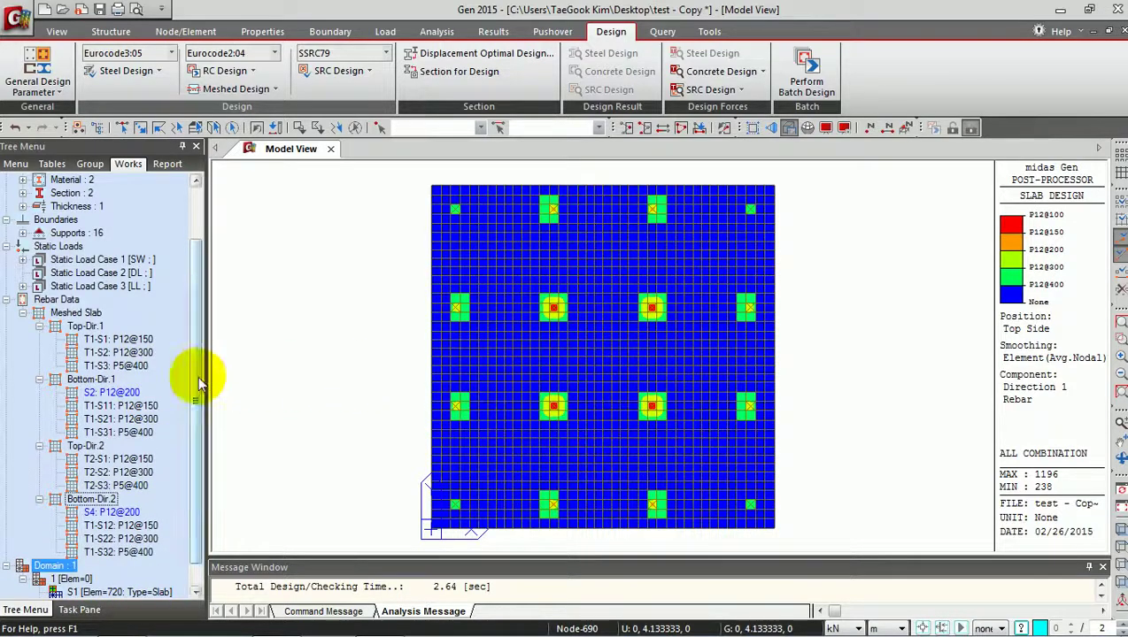
Step: Check which elements the Bottom-Dir.1 rebar types cover, and assign Bottom-Dir.1 type S2 (P12@200) to all slab elements
{"action": "scroll", "coordinate": [199, 451], "scroll_direction": "down", "scroll_amount": 1}
{"action": "left_click", "coordinate": [126, 378]}
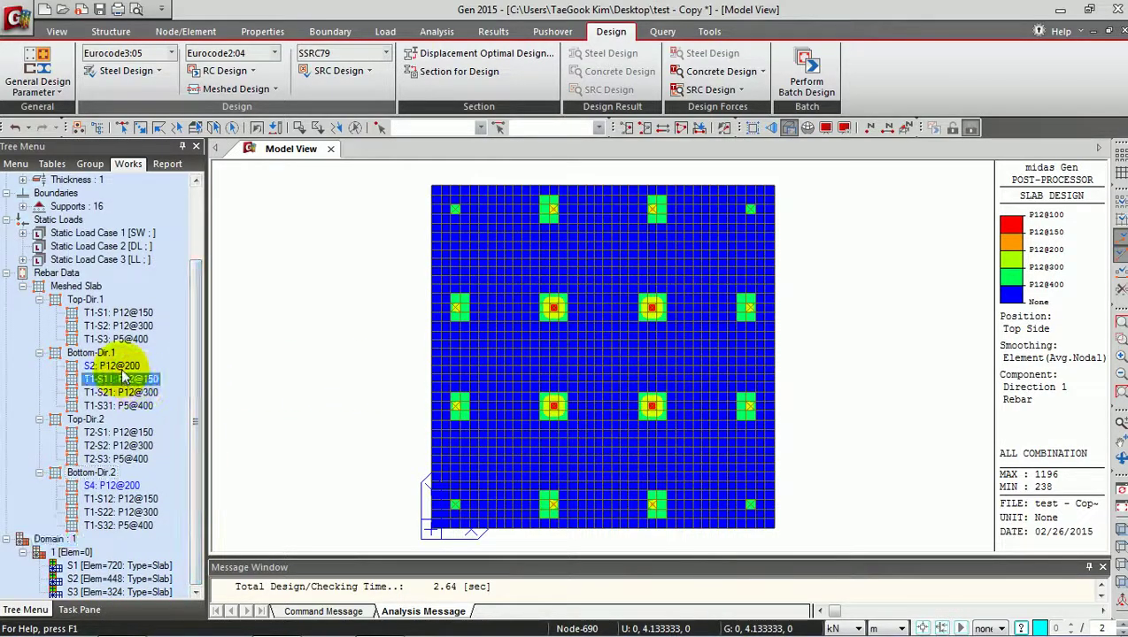
{"action": "left_click", "coordinate": [122, 368]}
{"action": "left_click", "coordinate": [129, 392]}
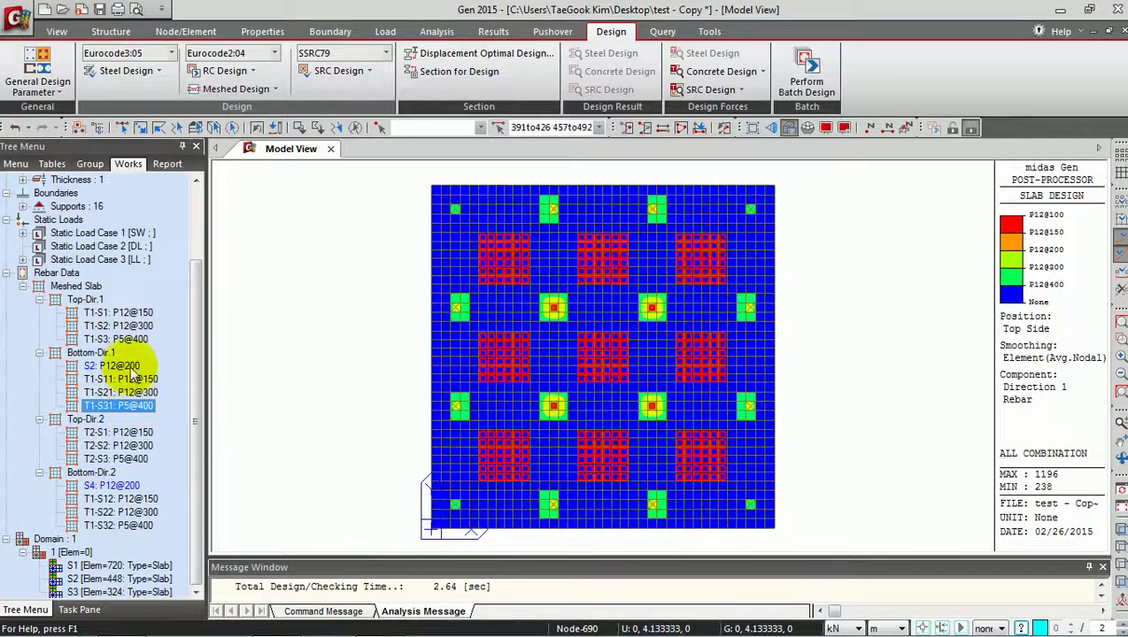
{"action": "left_click", "coordinate": [124, 367]}
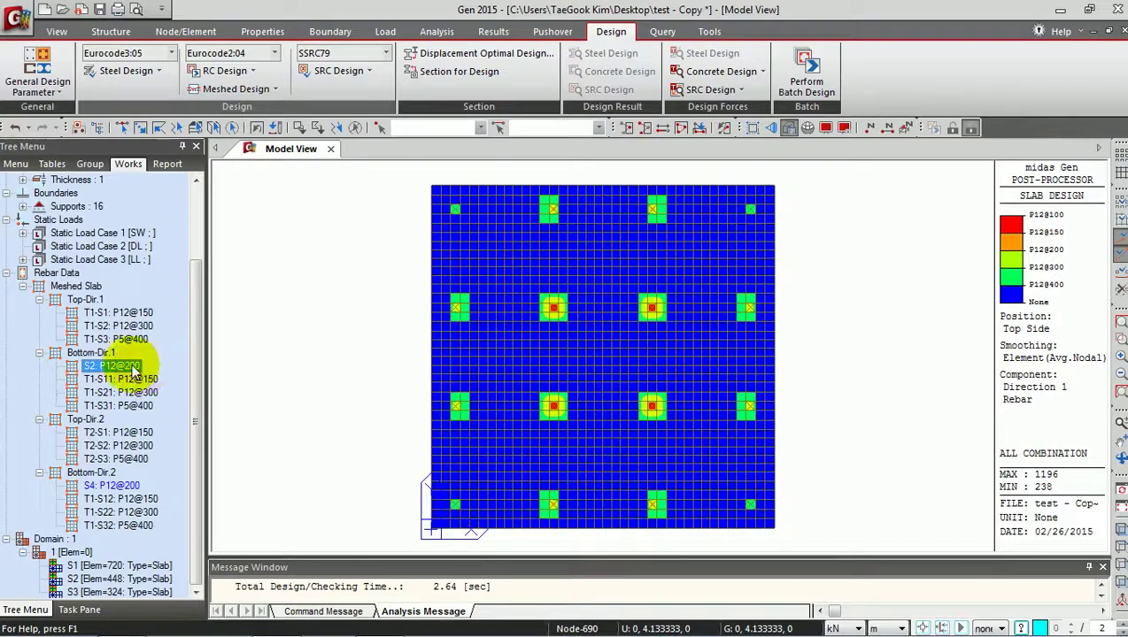
{"action": "left_click", "coordinate": [232, 128]}
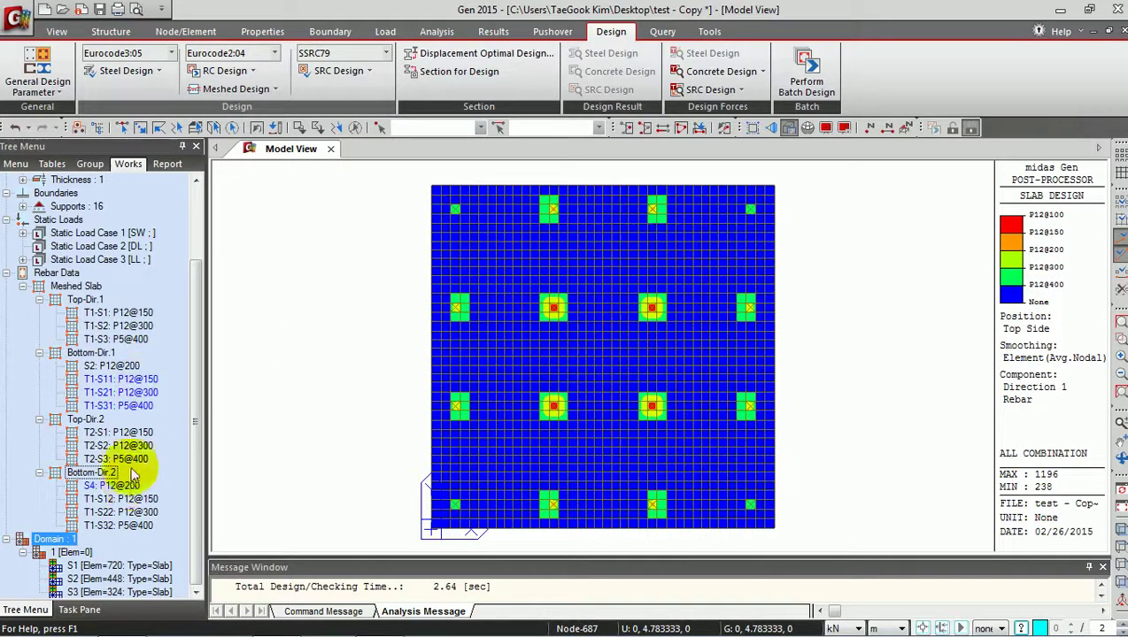
{"action": "left_click", "coordinate": [131, 367]}
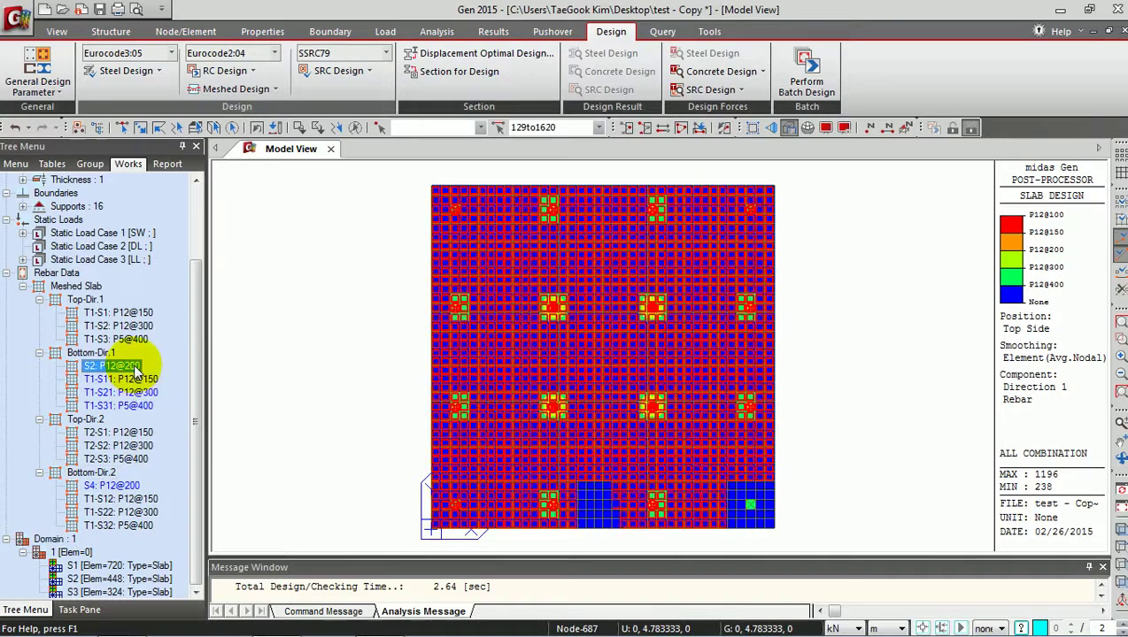
Step: Assign Bottom-Dir.2 rebar type S4 (P12@200) to all slab elements
{"action": "left_click", "coordinate": [129, 485]}
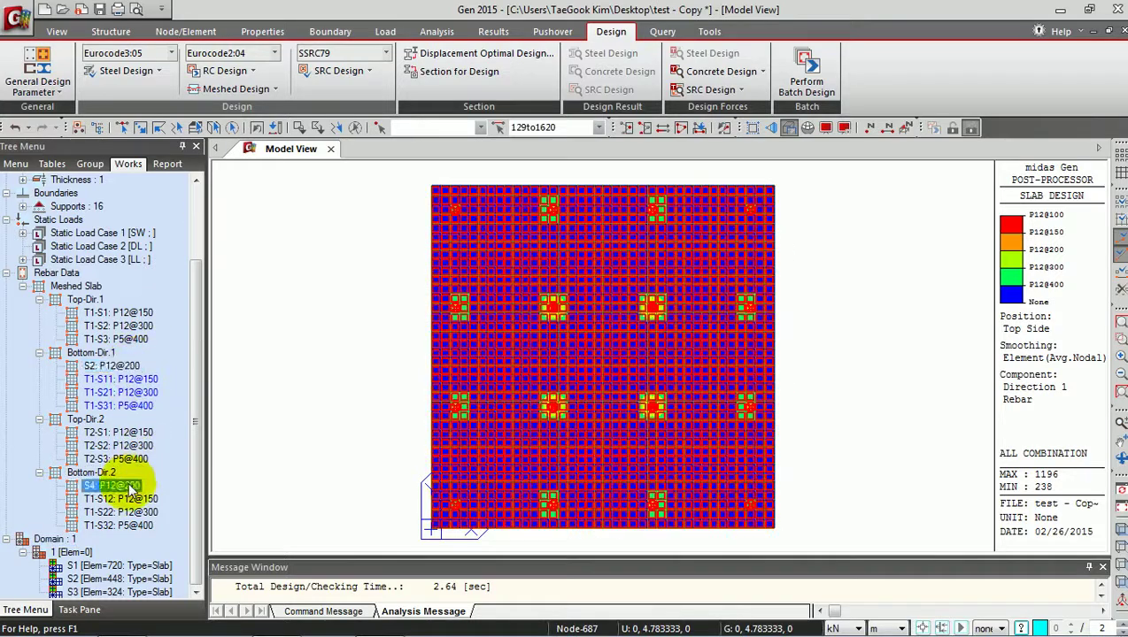
{"action": "left_click", "coordinate": [372, 396]}
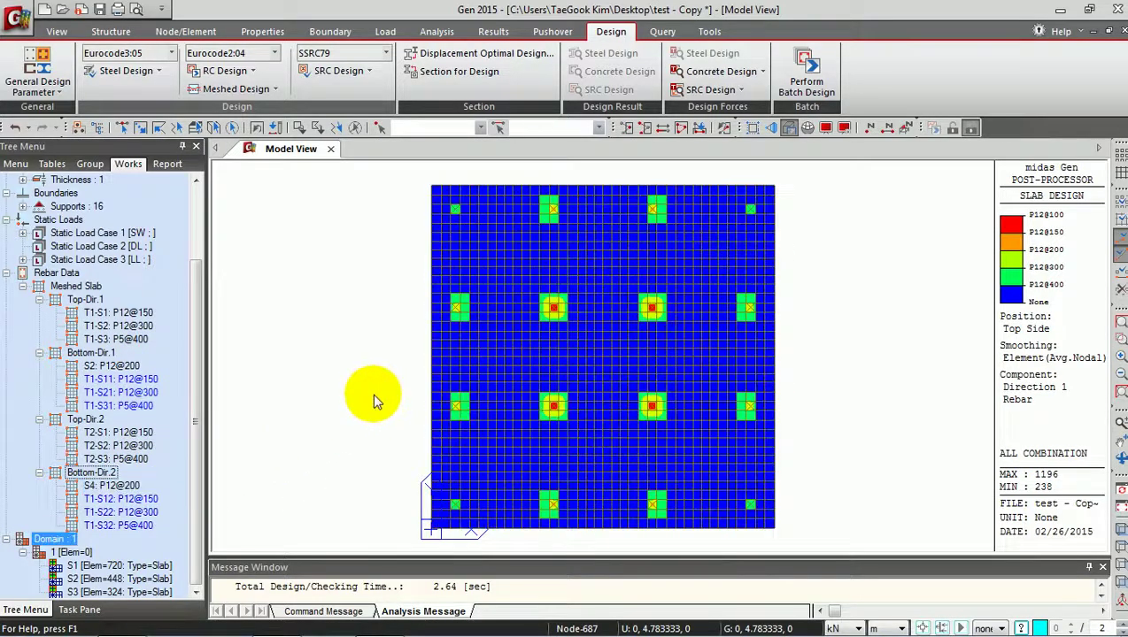
Step: Delete the unused rebar types T1-S11, T1-S21 and T1-S31 under Bottom-Dir.1 and T1-S12, T1-S22 and T1-S32 under Bottom-Dir.2
{"action": "left_click", "coordinate": [148, 381]}
{"action": "left_click", "coordinate": [141, 407], "text": "shift"}
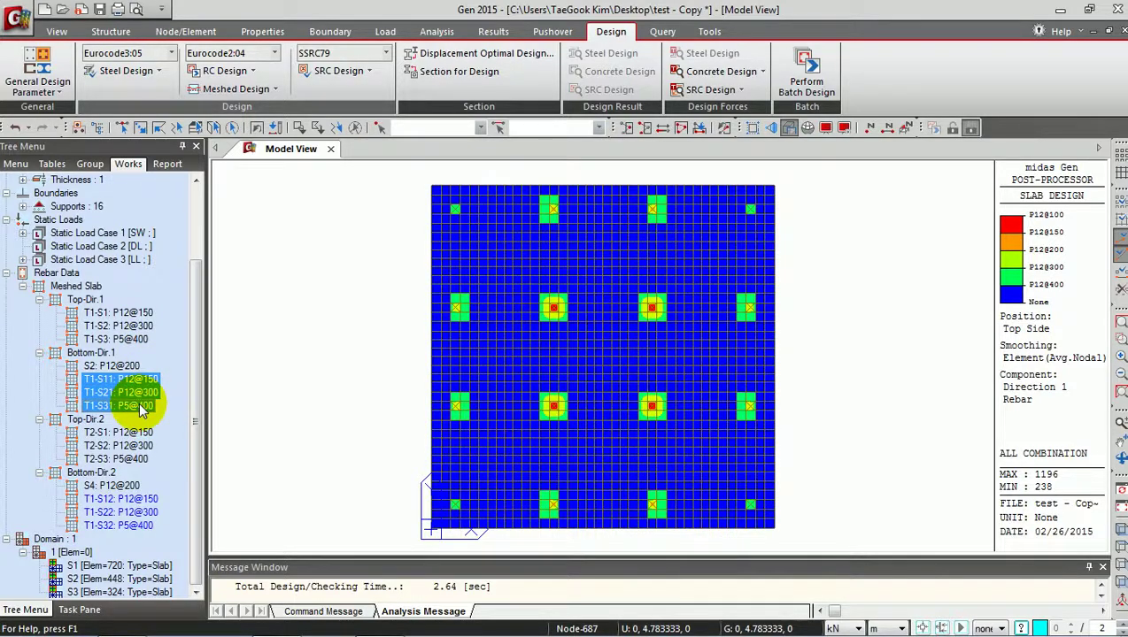
{"action": "key", "text": "Delete"}
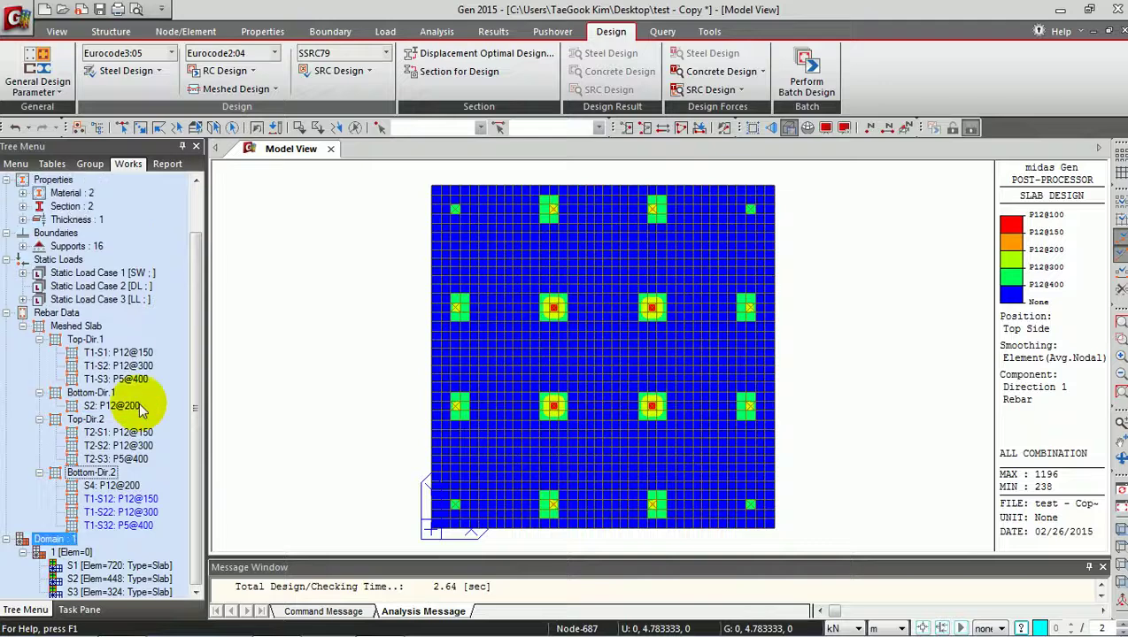
{"action": "left_click", "coordinate": [124, 499]}
{"action": "left_click", "coordinate": [128, 523], "text": "shift"}
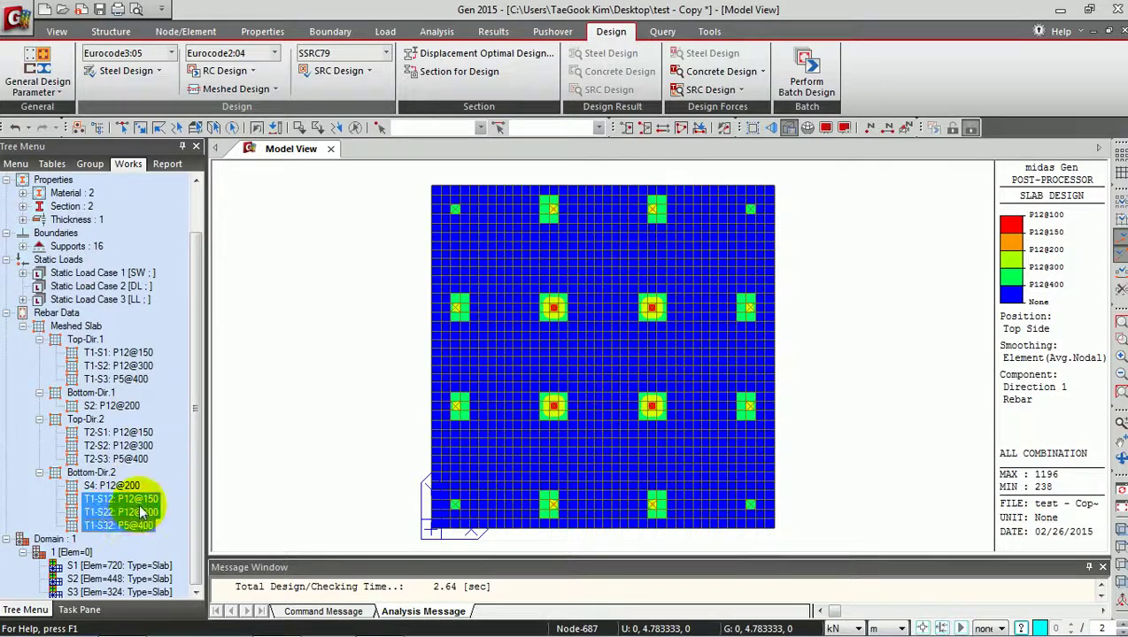
{"action": "right_click", "coordinate": [139, 509]}
{"action": "left_click", "coordinate": [176, 463]}
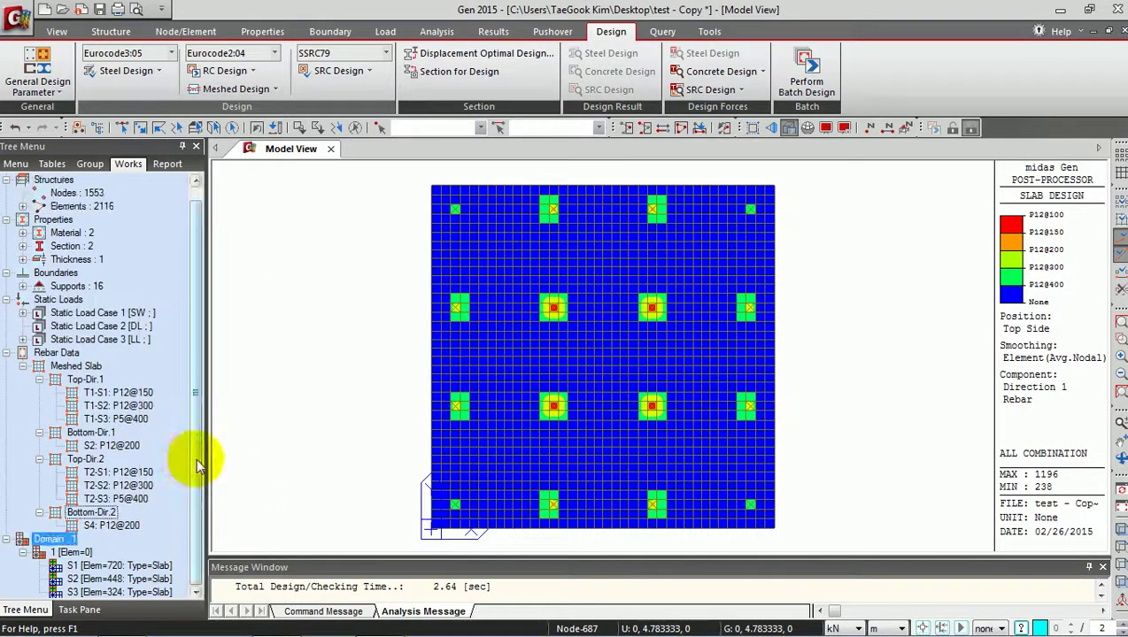
Step: Run Slab Flexural Checking for ALL COMBINATION with average nodal smoothing, displaying the top Dir. 1 Rebar contour
{"action": "left_click", "coordinate": [239, 88]}
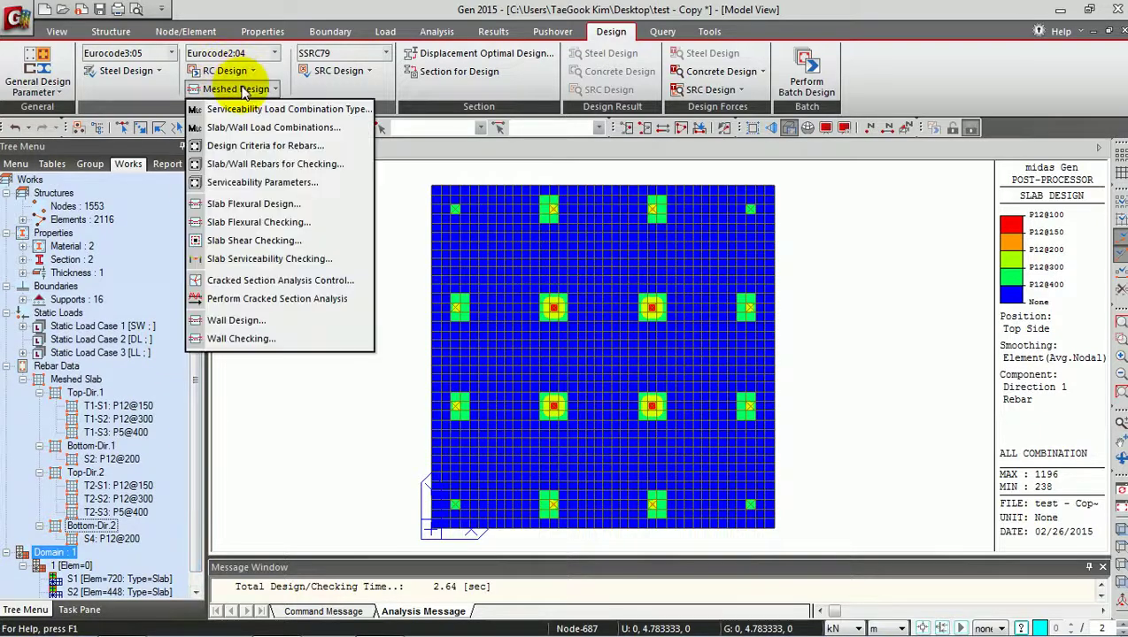
{"action": "left_click", "coordinate": [301, 232]}
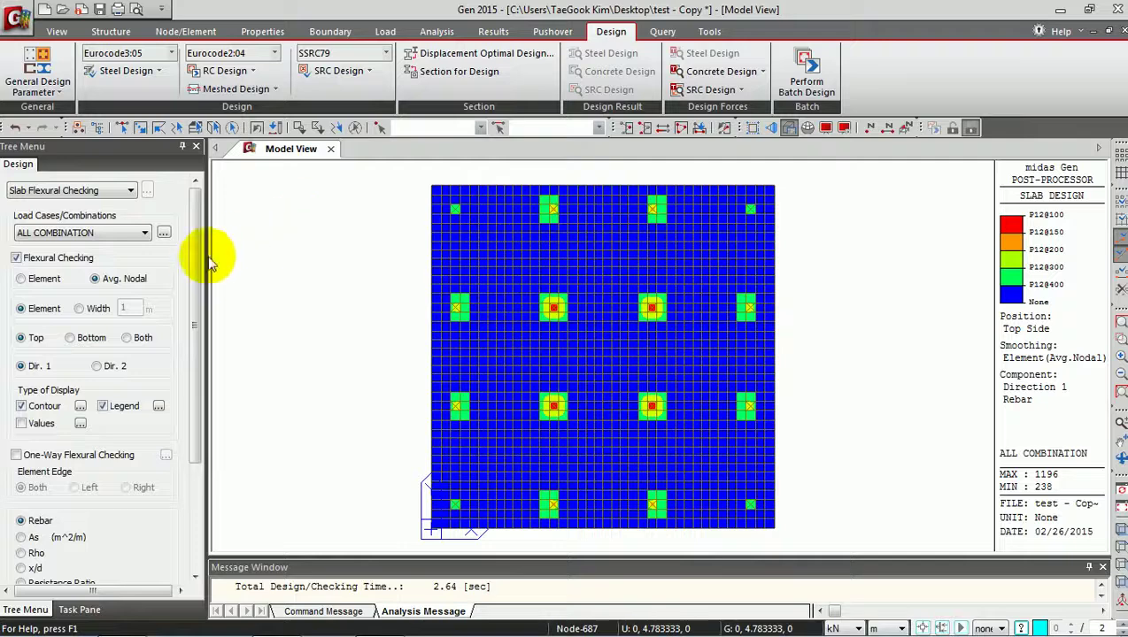
{"action": "scroll", "coordinate": [198, 265], "scroll_direction": "down", "scroll_amount": 3}
{"action": "left_click_drag", "start_coordinate": [198, 285], "coordinate": [189, 373]}
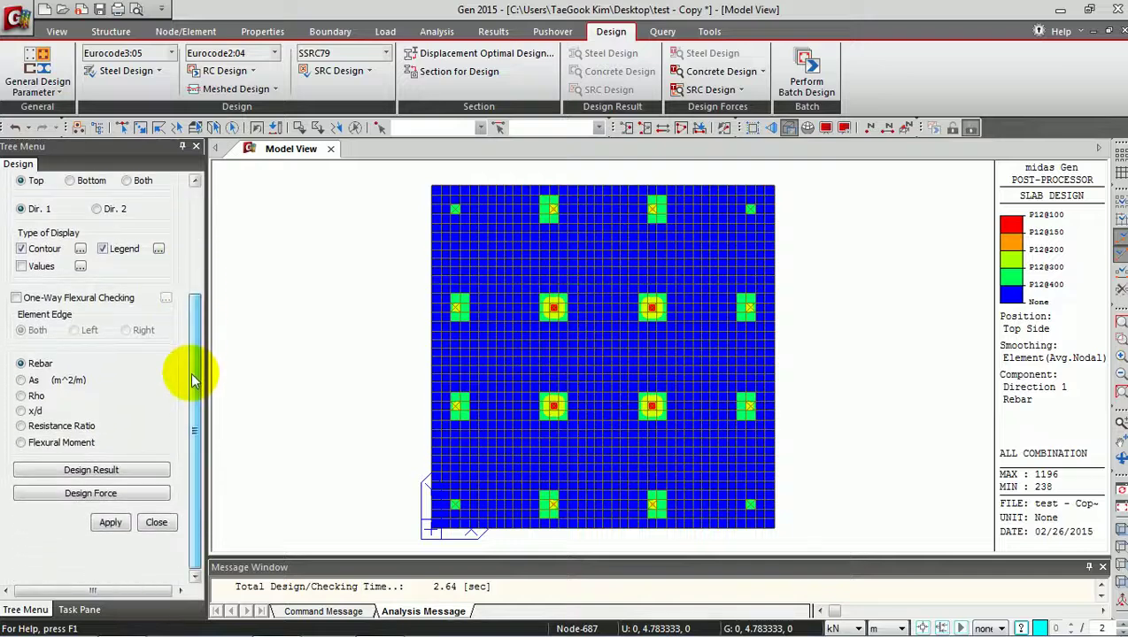
{"action": "left_click", "coordinate": [96, 471]}
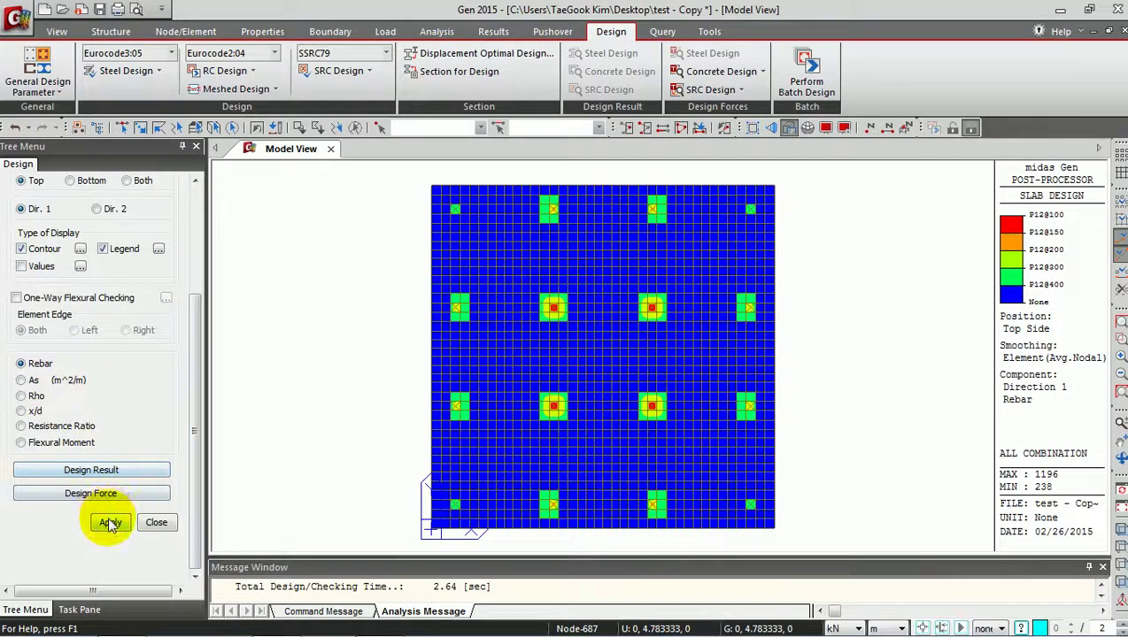
{"action": "left_click", "coordinate": [109, 523]}
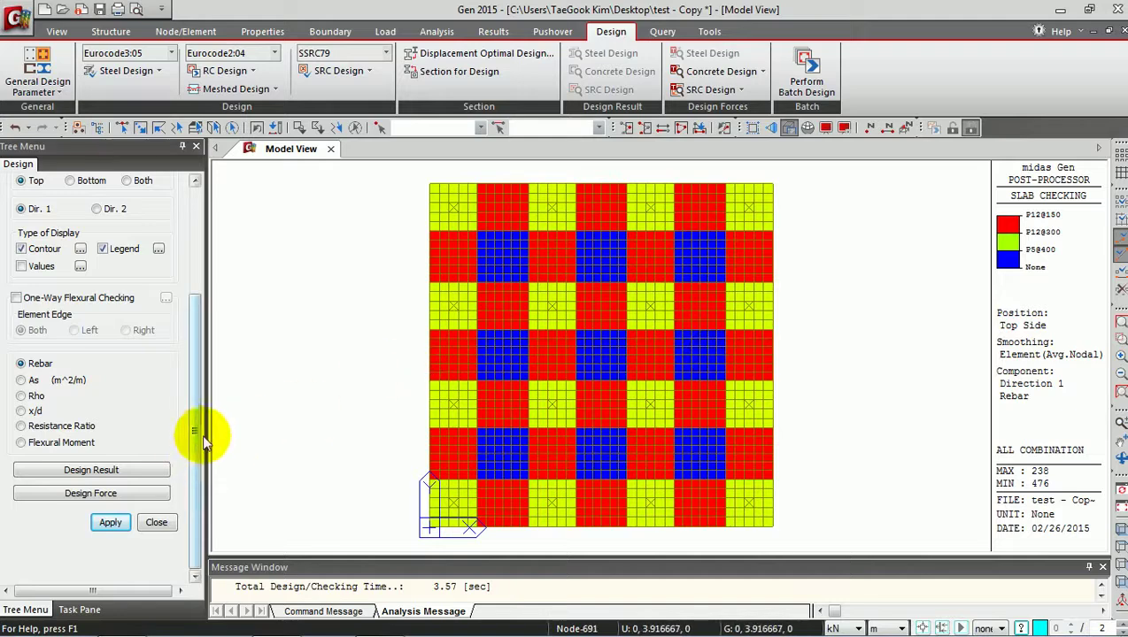
Step: Switch the flexural checking contour to Resistance Ratio for the top side in Dir. 1
{"action": "scroll", "coordinate": [196, 405], "scroll_direction": "up", "scroll_amount": 1}
{"action": "left_click", "coordinate": [62, 430]}
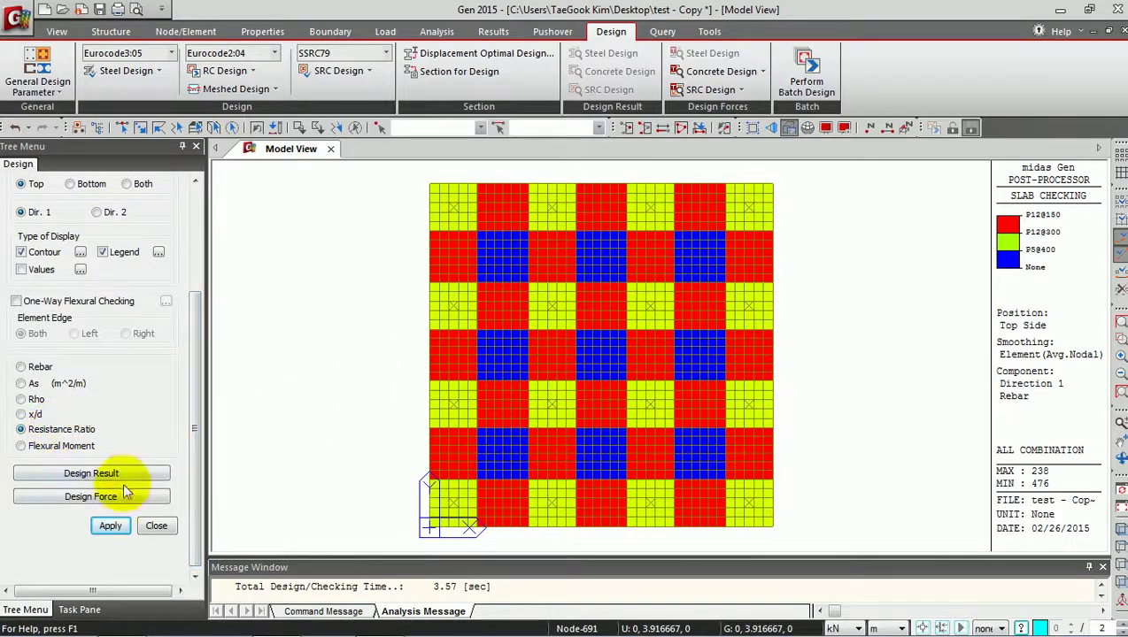
{"action": "left_click", "coordinate": [110, 526]}
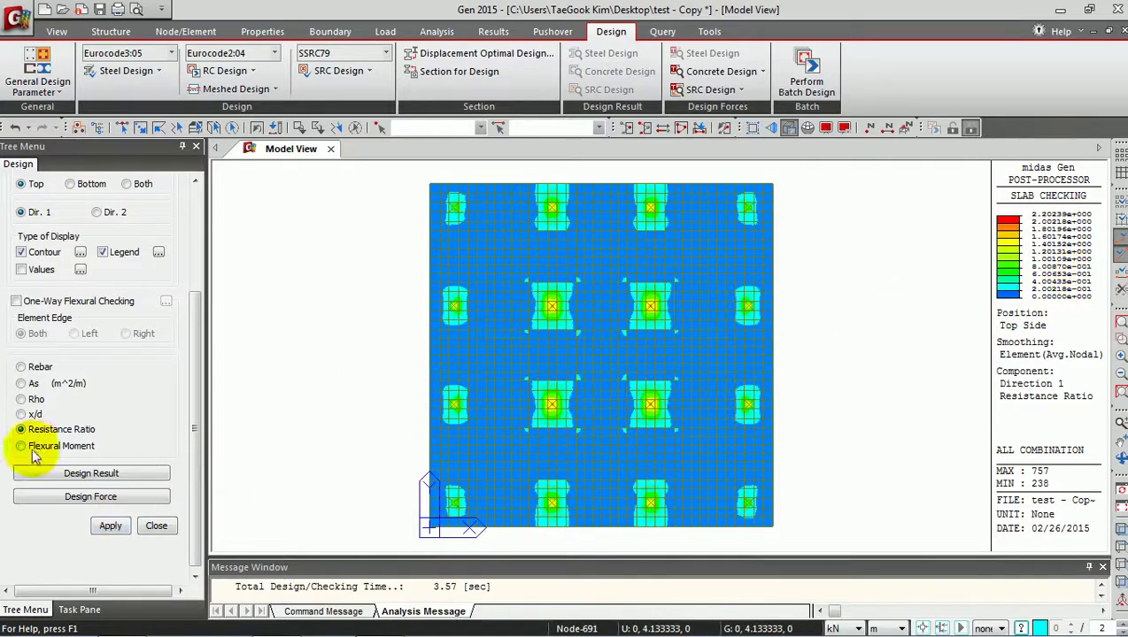
Step: Review the flexural checking result report for the slab sub-domains, discard the temporary file and close Slab Flexural Checking
{"action": "left_click", "coordinate": [93, 477]}
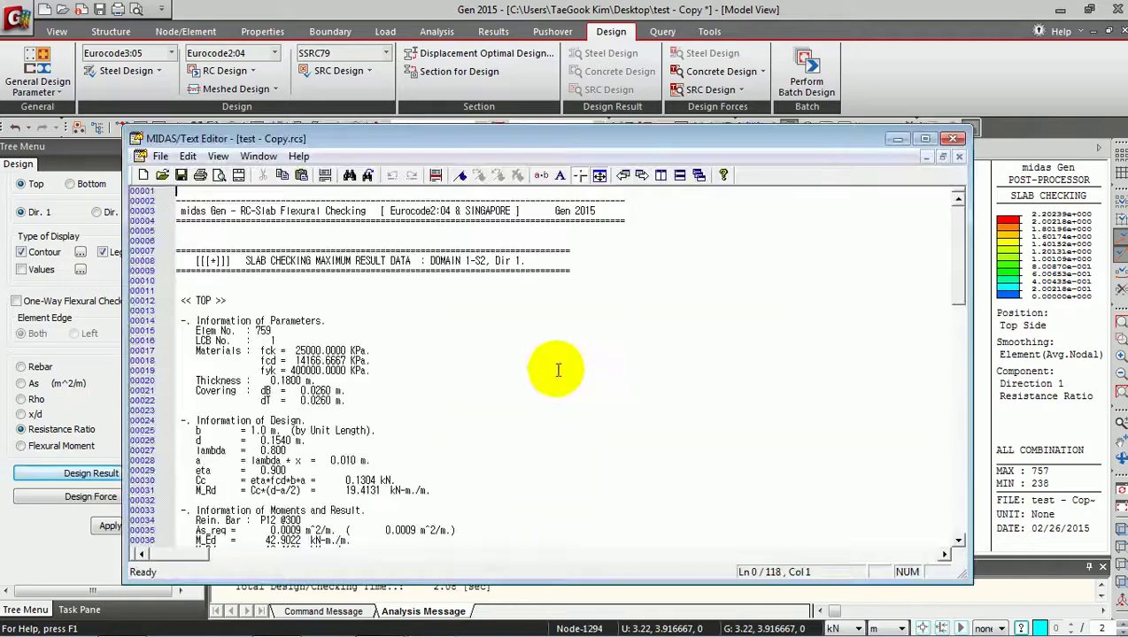
{"action": "scroll", "coordinate": [522, 305], "scroll_direction": "down", "scroll_amount": 4}
{"action": "scroll", "coordinate": [518, 305], "scroll_direction": "down", "scroll_amount": 4}
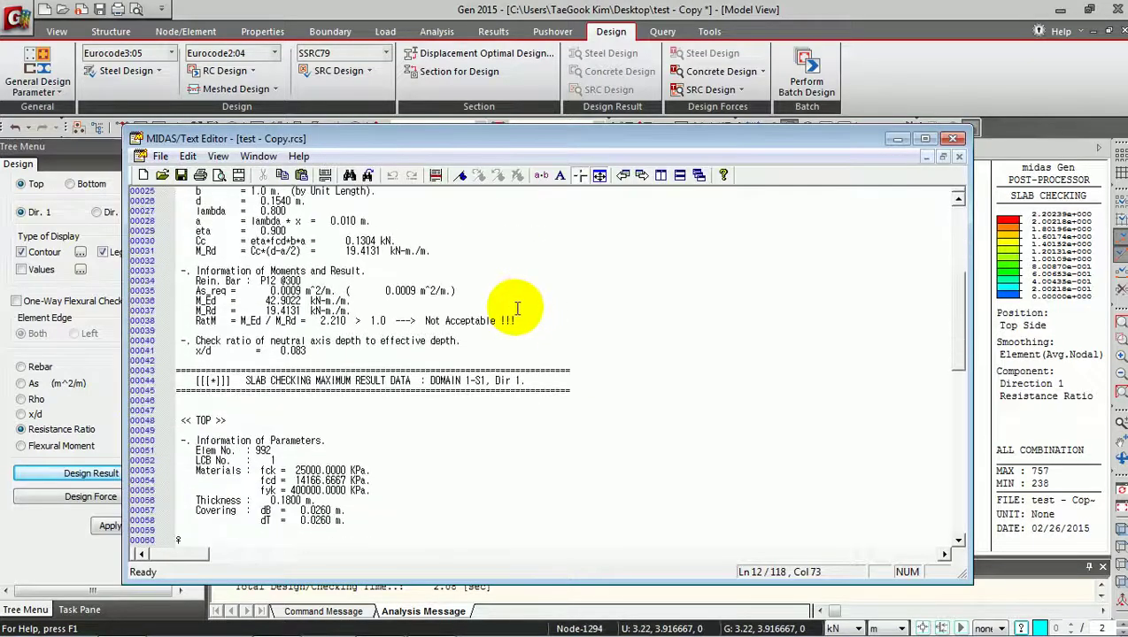
{"action": "scroll", "coordinate": [518, 308], "scroll_direction": "down", "scroll_amount": 20}
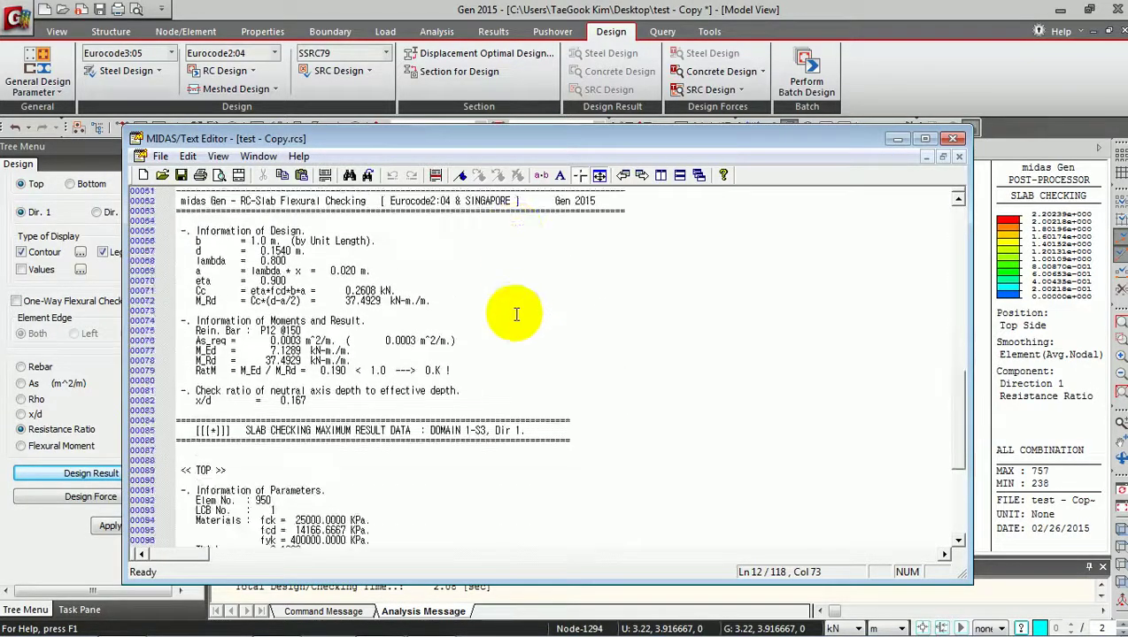
{"action": "left_click", "coordinate": [952, 138]}
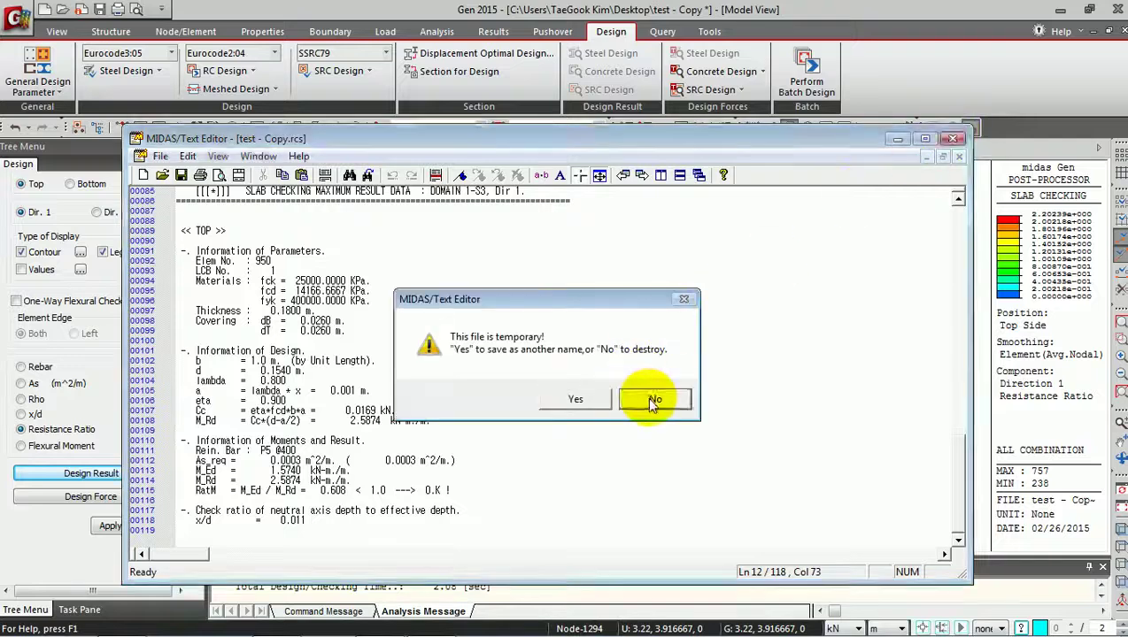
{"action": "left_click", "coordinate": [652, 398]}
{"action": "mouse_move", "coordinate": [196, 524]}
{"action": "left_mouse_down"}
{"action": "mouse_move", "coordinate": [197, 414]}
{"action": "mouse_move", "coordinate": [194, 516]}
{"action": "left_mouse_up"}
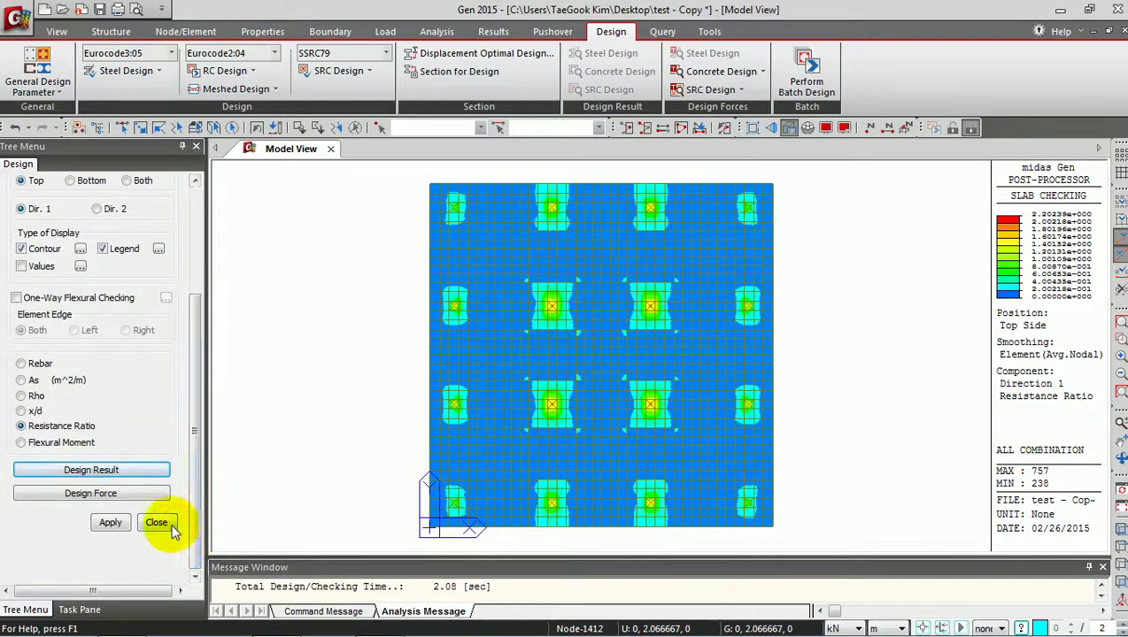
{"action": "left_click", "coordinate": [156, 523]}
Step: Select the elements of sub-domain S2 and rerun Slab Flexural Checking on them with the top Dir. 1 Resistance Ratio contour
{"action": "scroll", "coordinate": [200, 501], "scroll_direction": "down", "scroll_amount": 1}
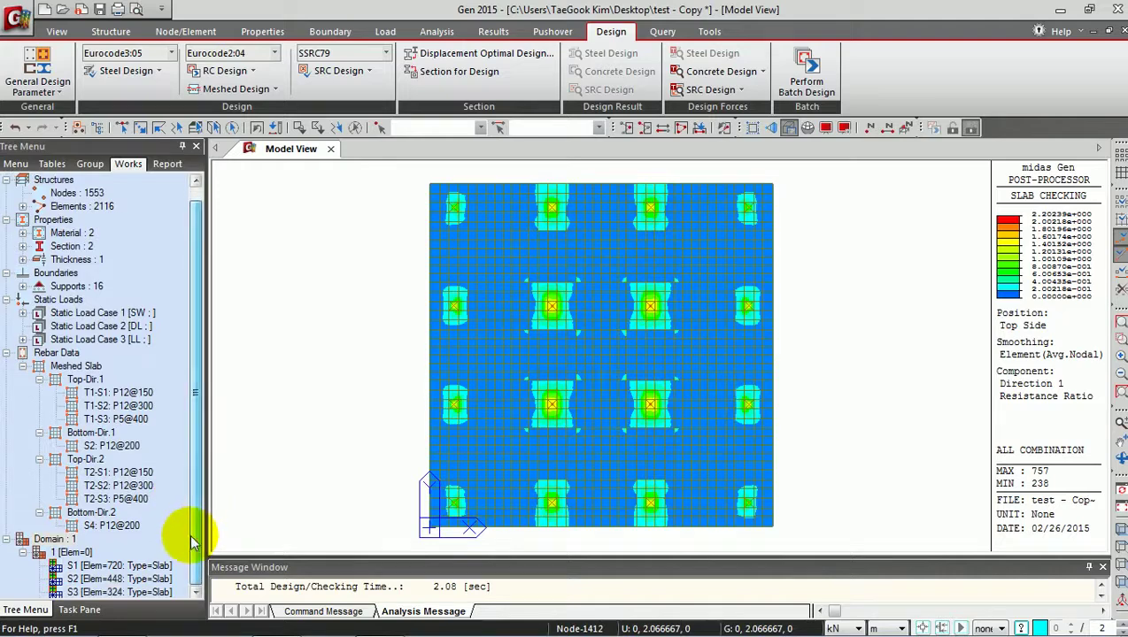
{"action": "left_click", "coordinate": [119, 579]}
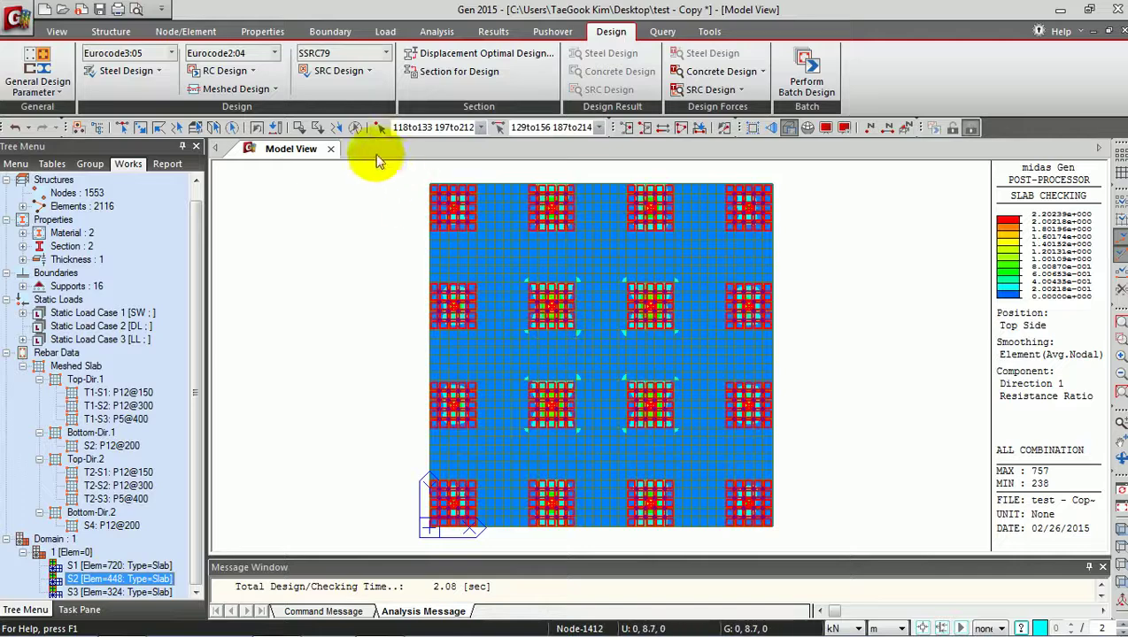
{"action": "left_click", "coordinate": [236, 88]}
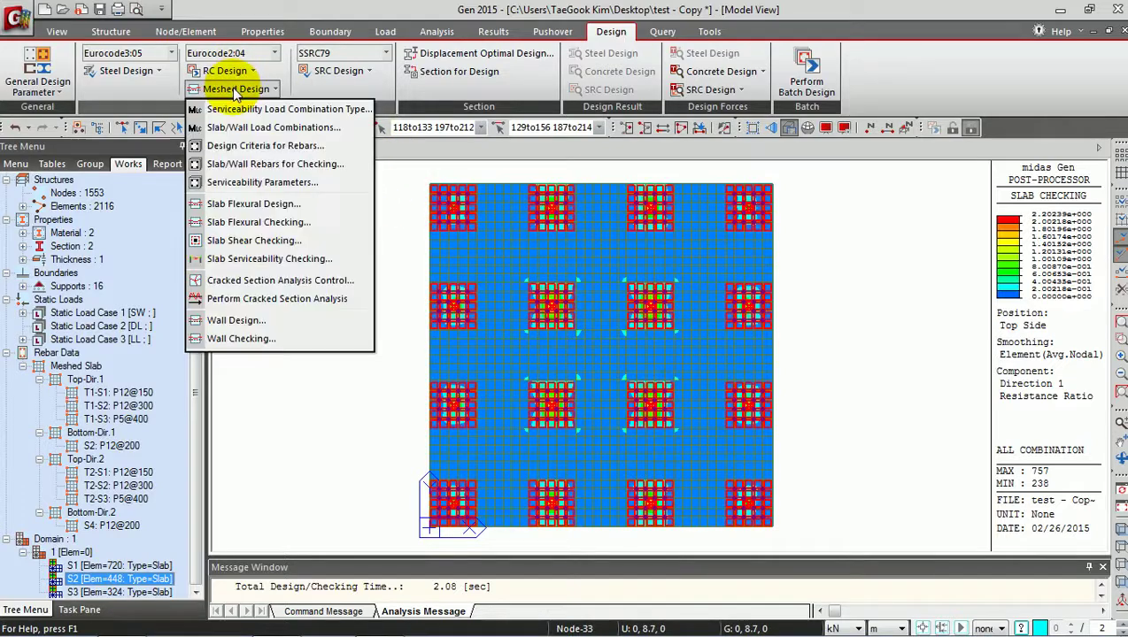
{"action": "left_click", "coordinate": [257, 222]}
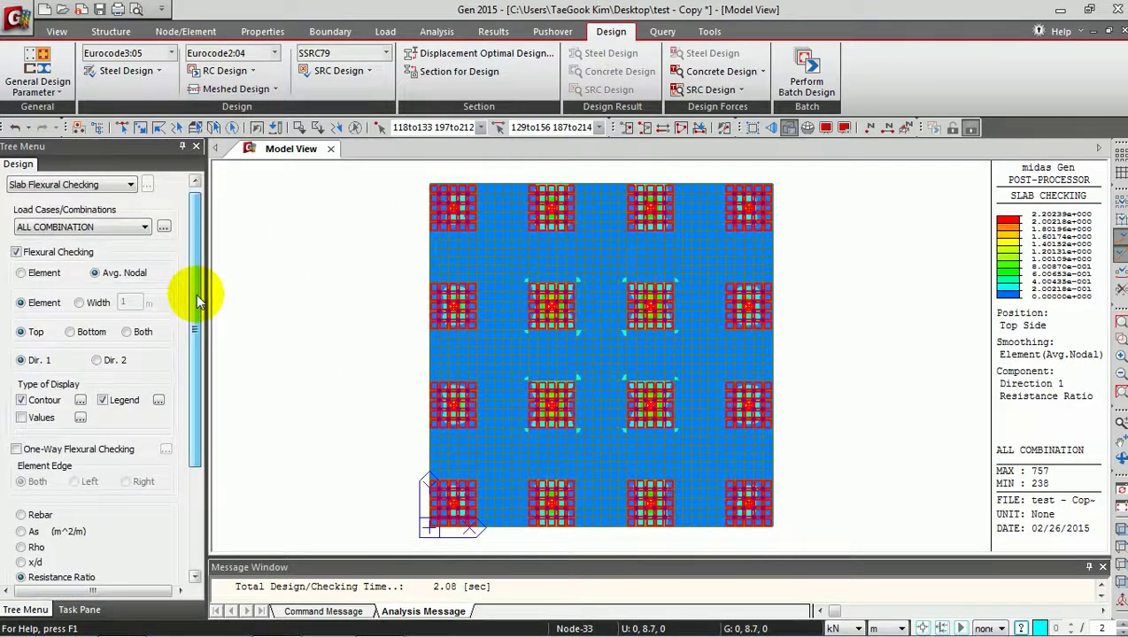
{"action": "left_click_drag", "start_coordinate": [198, 301], "coordinate": [195, 431]}
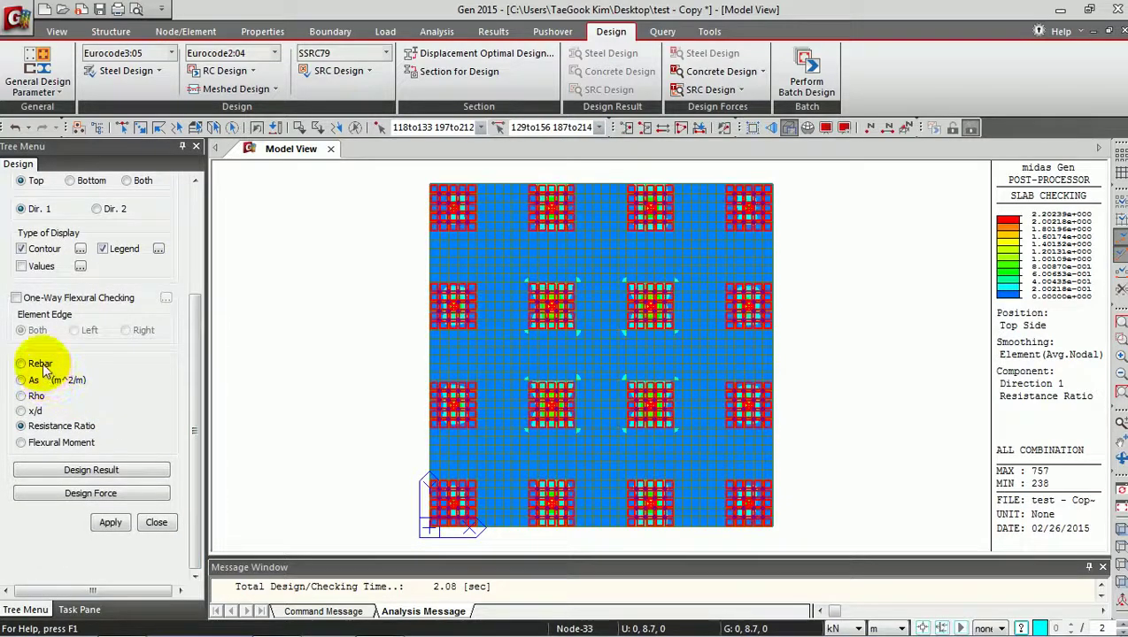
{"action": "left_click", "coordinate": [35, 426]}
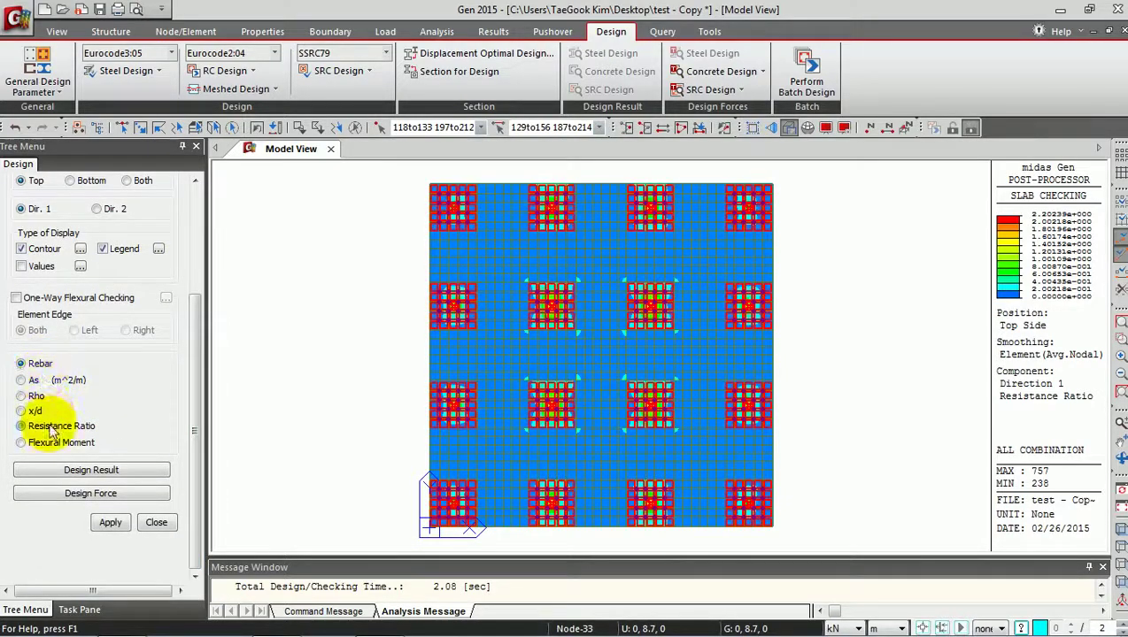
{"action": "left_click", "coordinate": [111, 524]}
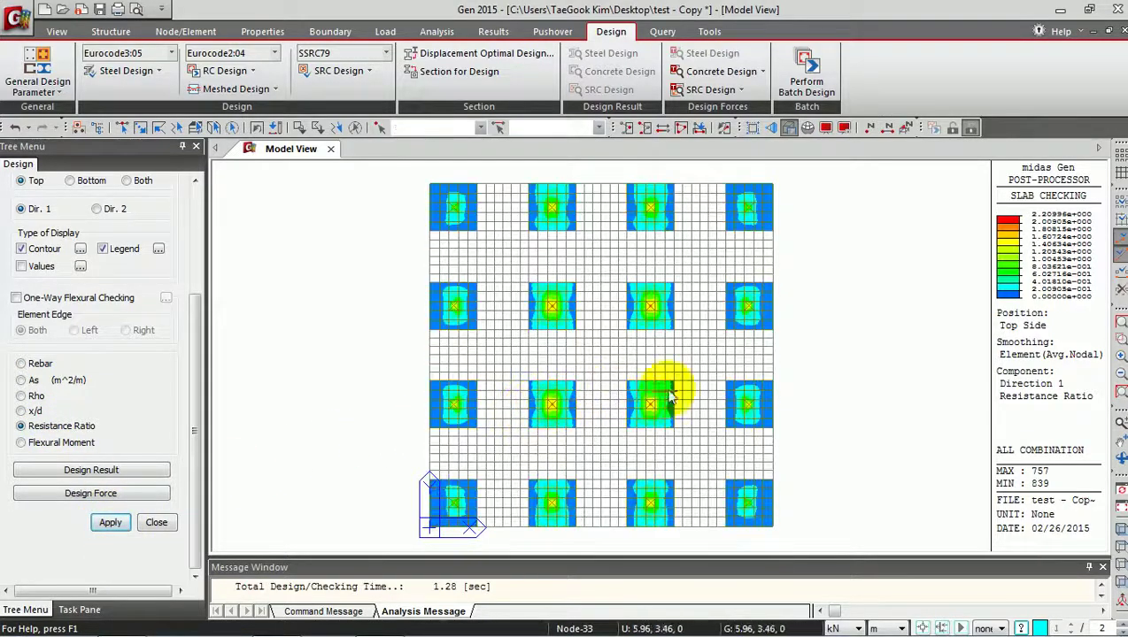
Step: Examine the sub-domain S2 resistance ratio contour in a rotated isometric view of the slab
{"action": "left_click", "coordinate": [1119, 530]}
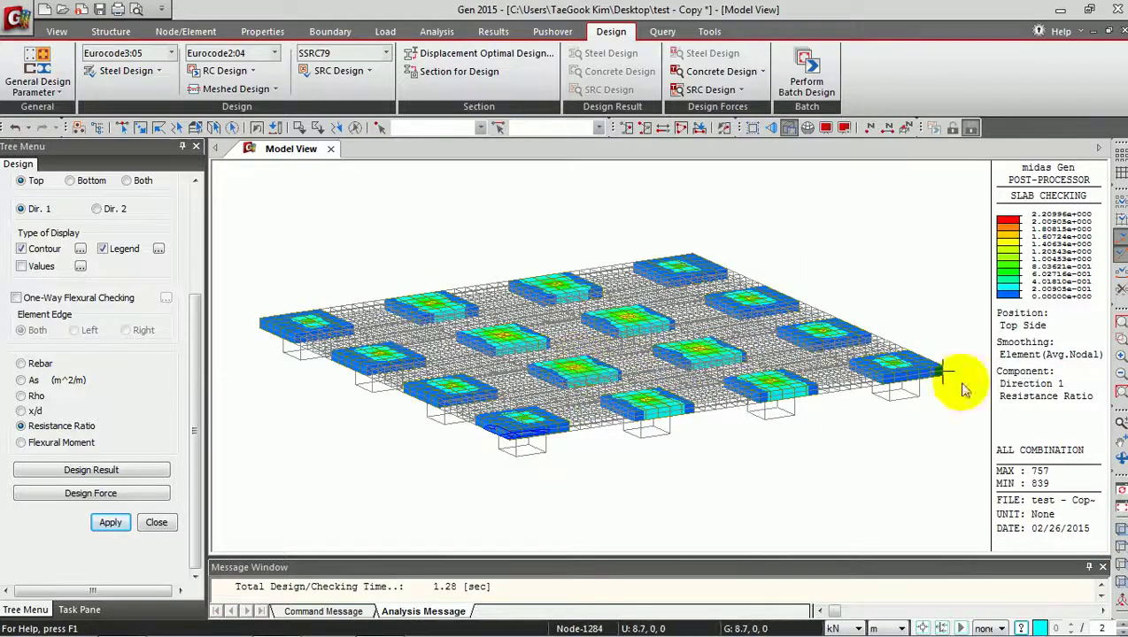
{"action": "left_click", "coordinate": [1120, 458]}
{"action": "left_click_drag", "start_coordinate": [861, 385], "coordinate": [746, 403]}
{"action": "left_click", "coordinate": [1119, 459]}
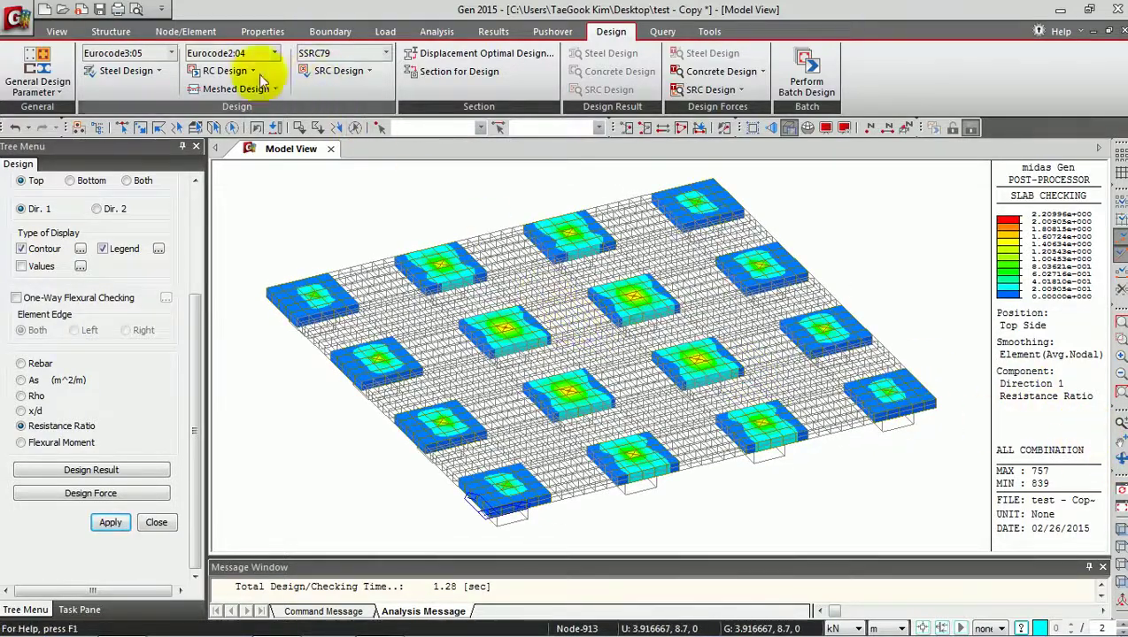
Step: Run Slab Shear Checking for ALL COMBINATION with the force-based Punching Shear Check
{"action": "left_click", "coordinate": [236, 88]}
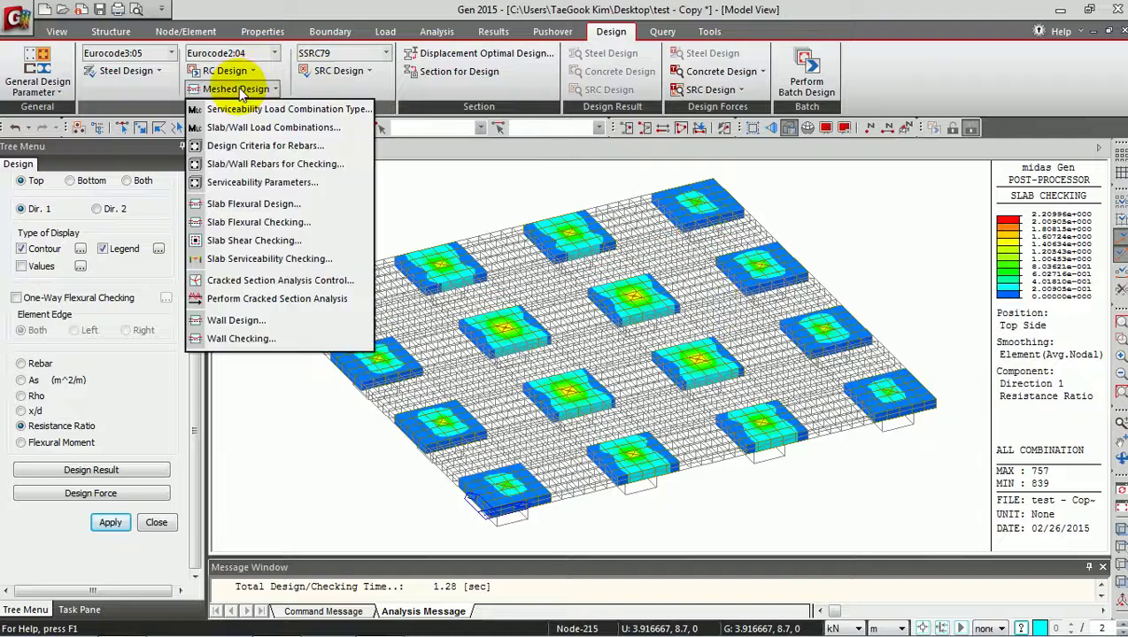
{"action": "left_click", "coordinate": [291, 241]}
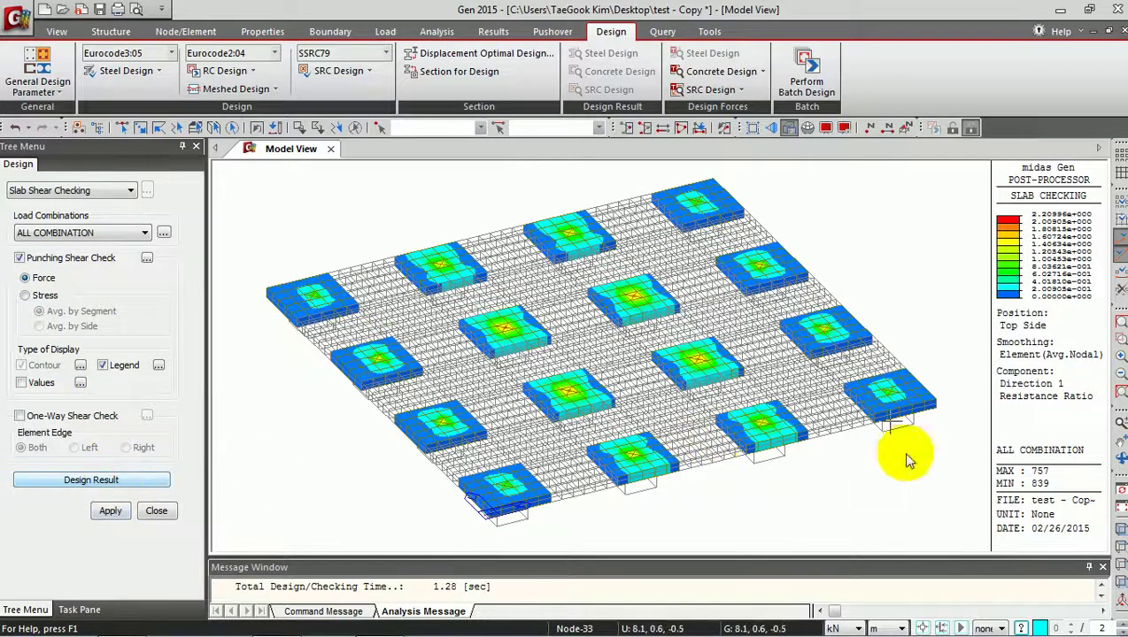
{"action": "left_click", "coordinate": [113, 510]}
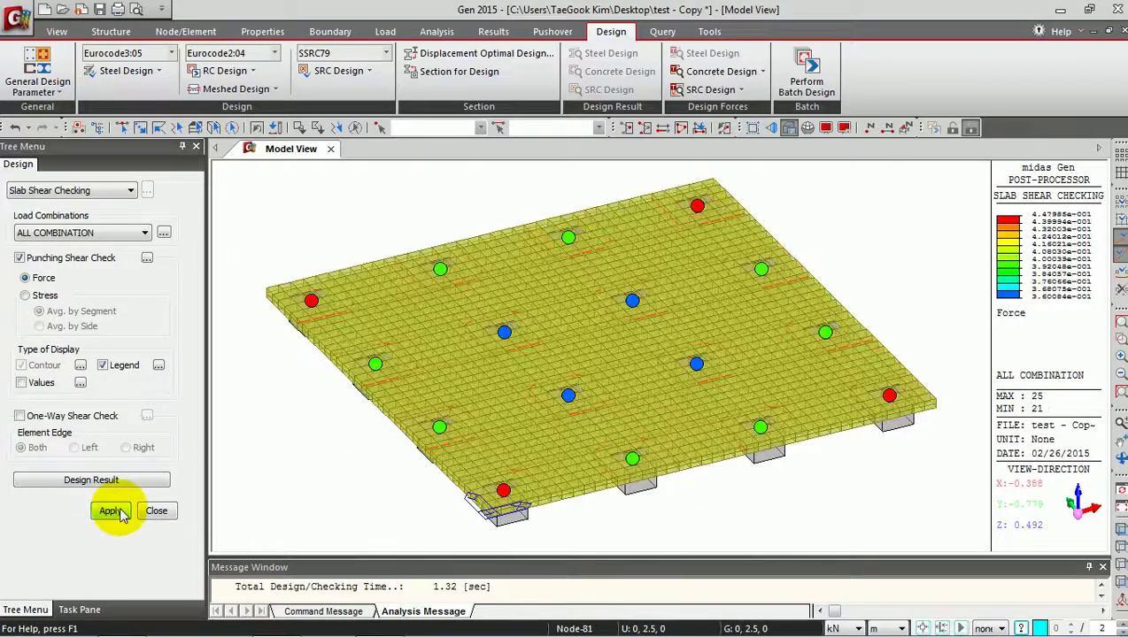
{"action": "middle_click_drag", "start_coordinate": [520, 356], "coordinate": [487, 366]}
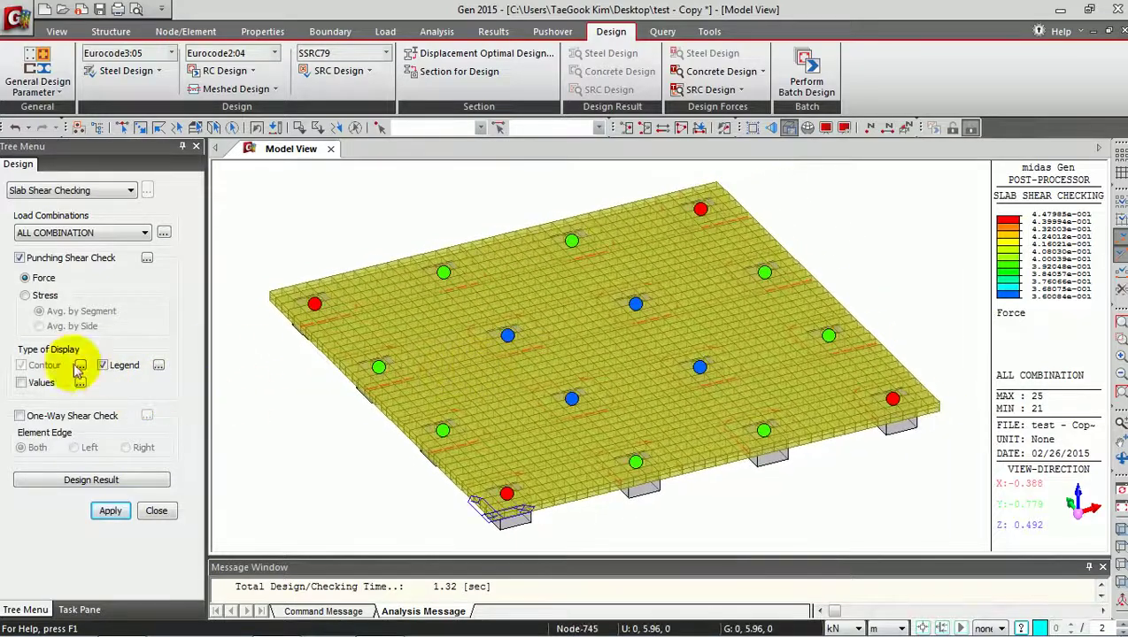
Step: Display the punching shear result values with 2 decimal points and show the slab in plan view
{"action": "left_click", "coordinate": [21, 382]}
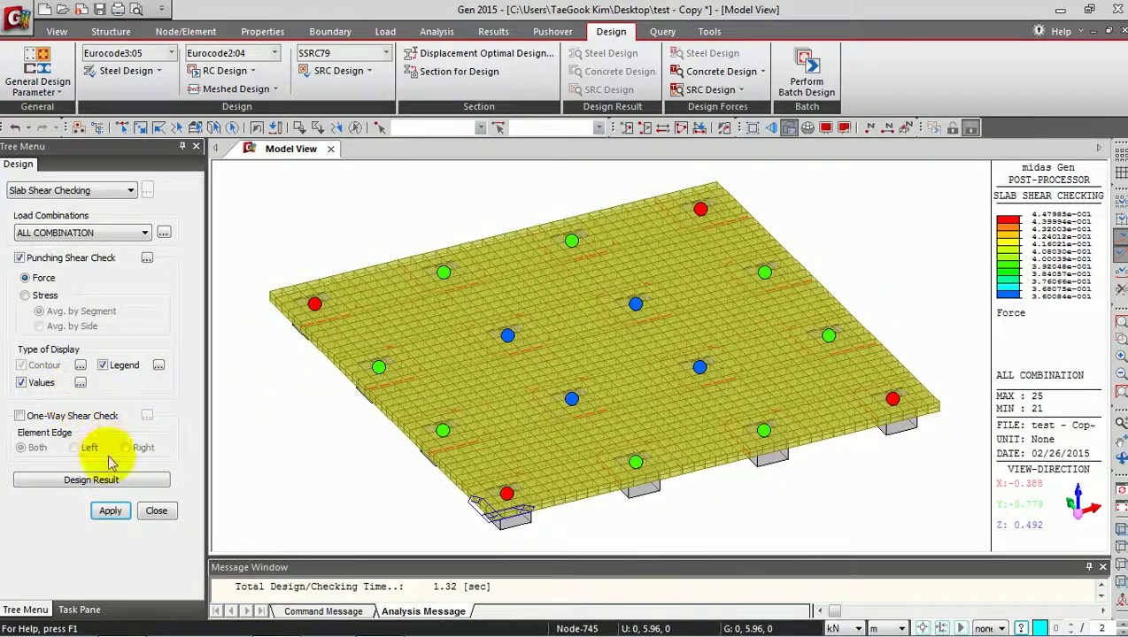
{"action": "left_click", "coordinate": [111, 511]}
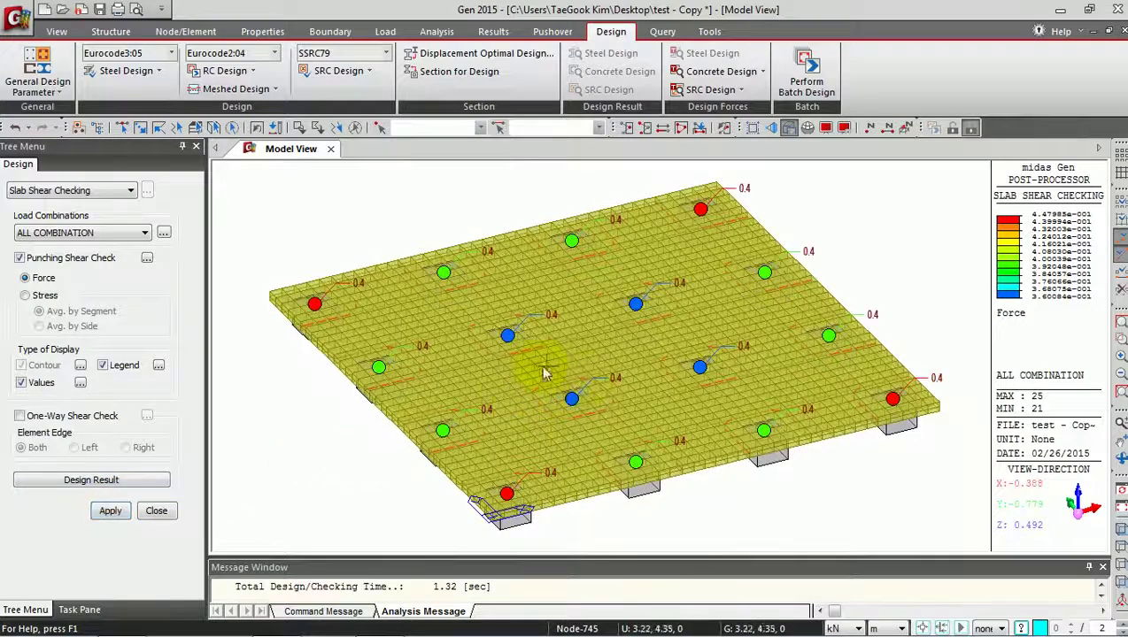
{"action": "middle_click_drag", "start_coordinate": [764, 369], "coordinate": [742, 385]}
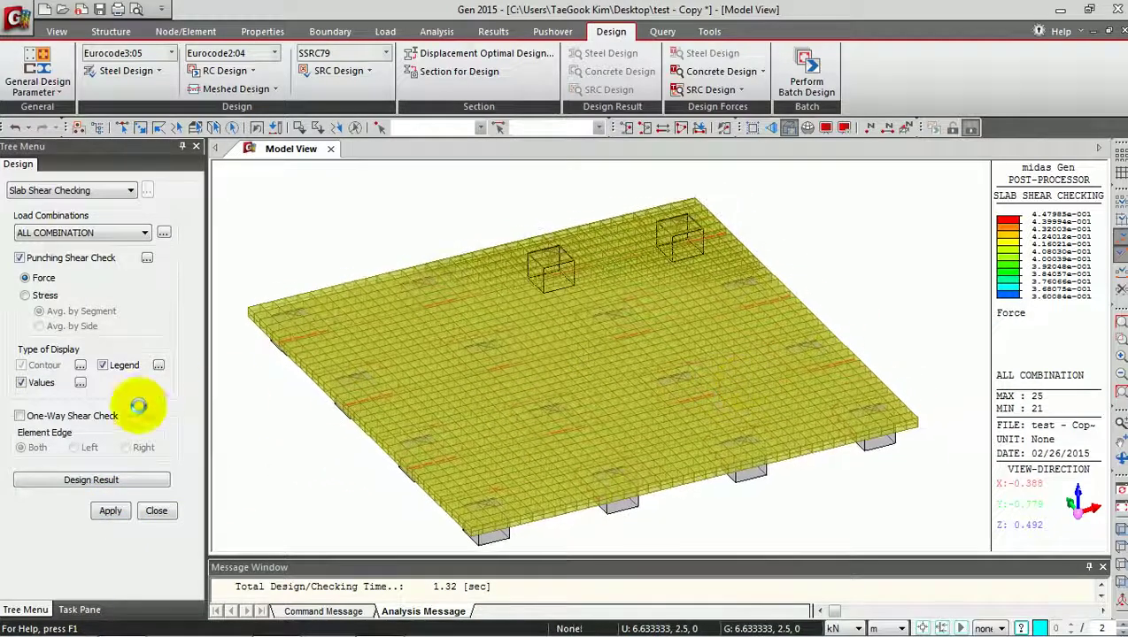
{"action": "left_click", "coordinate": [81, 383]}
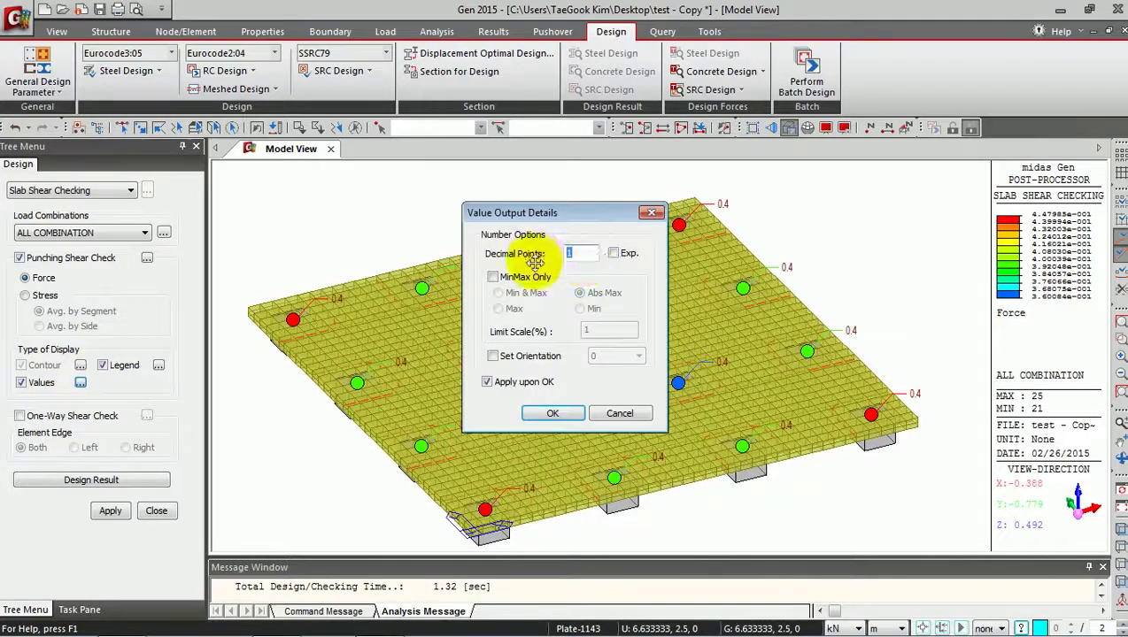
{"action": "type", "text": "2"}
{"action": "left_click", "coordinate": [564, 414]}
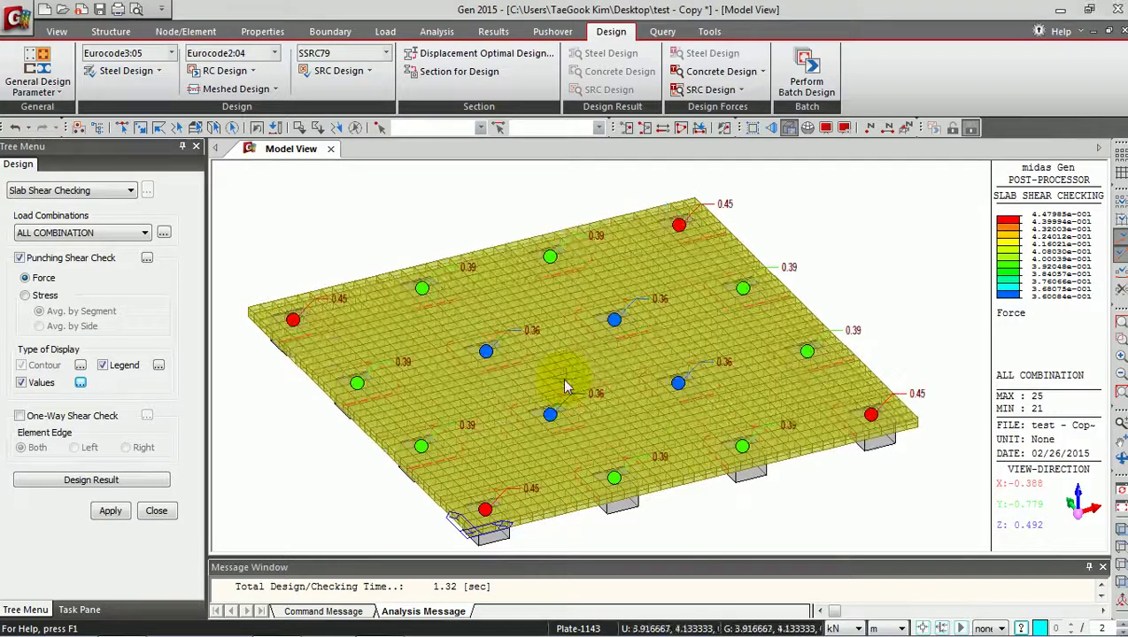
{"action": "left_click", "coordinate": [1121, 546]}
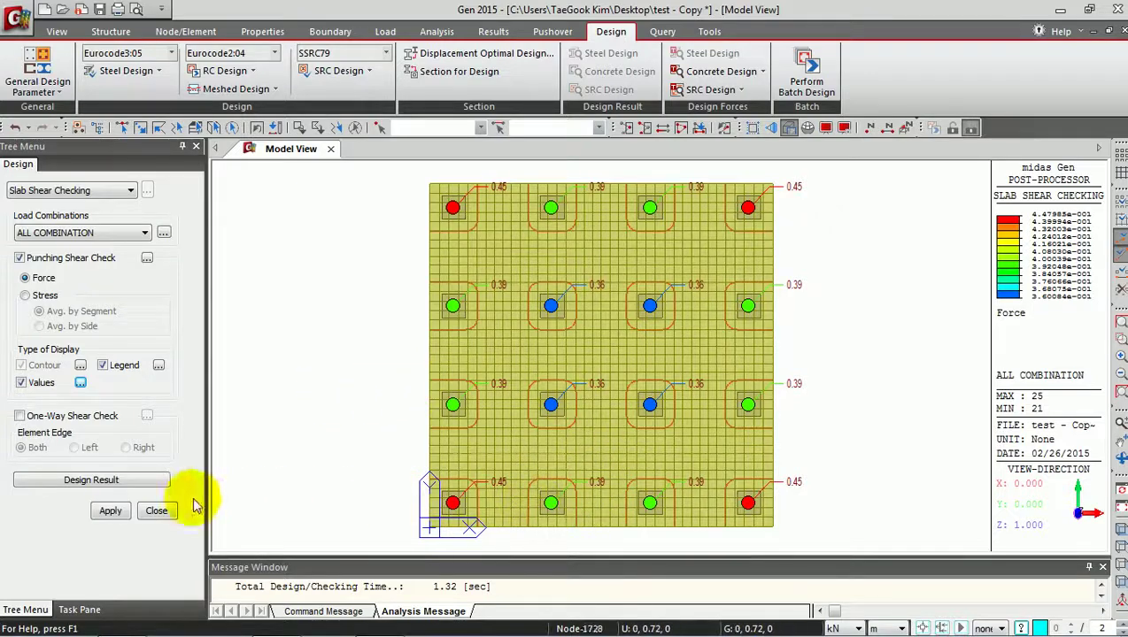
{"action": "key", "text": "alt+Tab"}
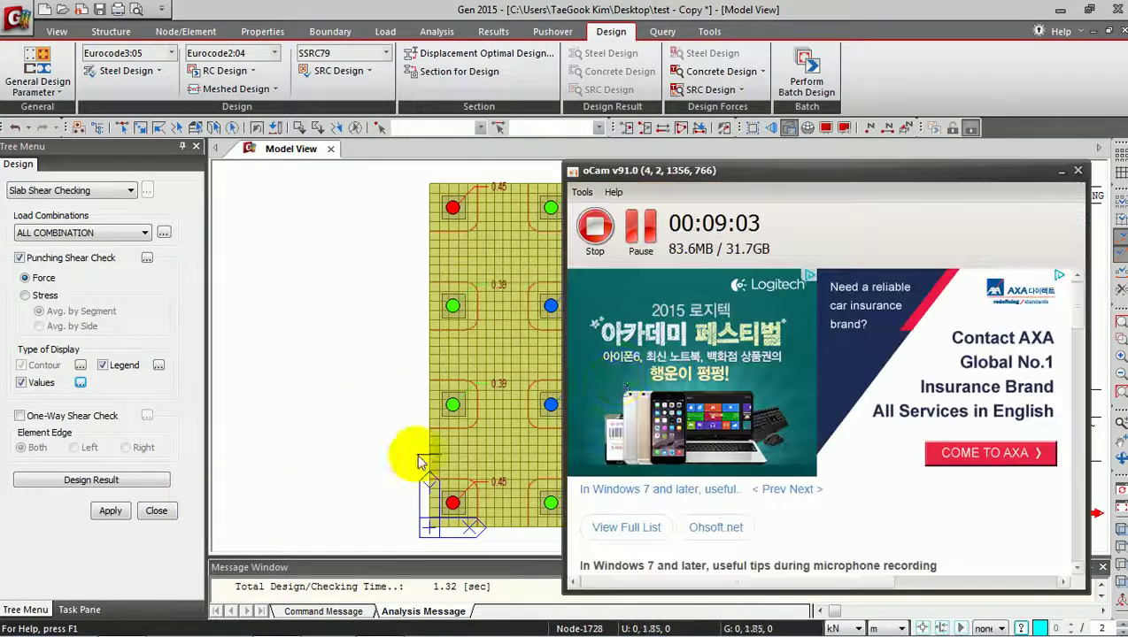